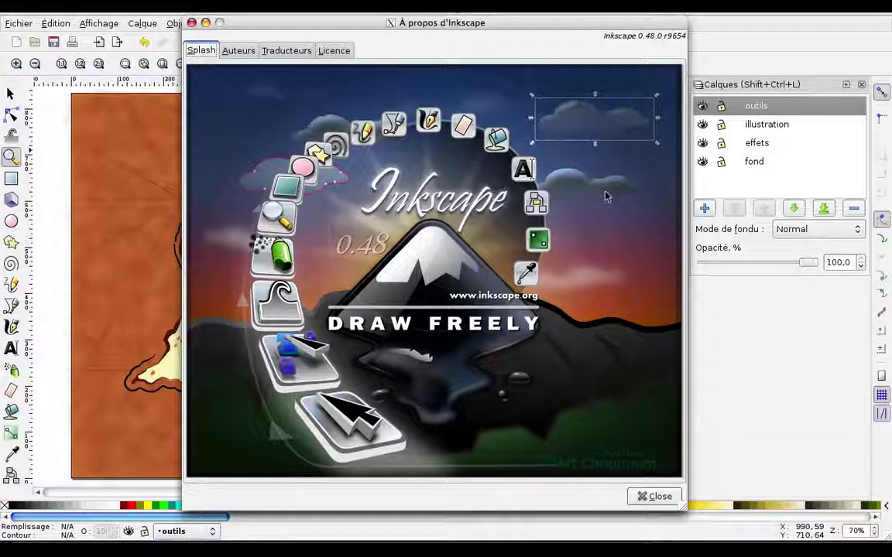
Close the 'À propos d'Inkscape' dialog to reveal the island map document.
left_click(192, 23)
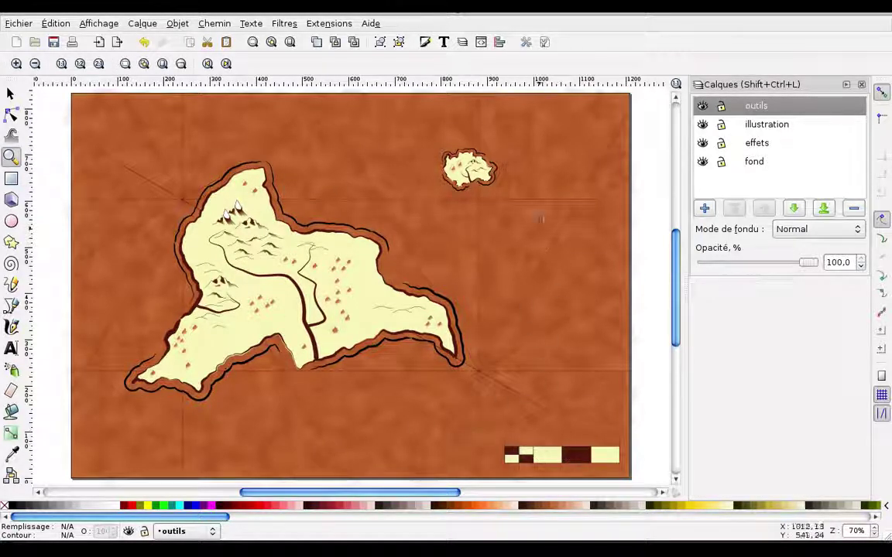
Create a maximized new document with a landscape A4 page (1052,36 × 744,09 px).
left_click(15, 42)
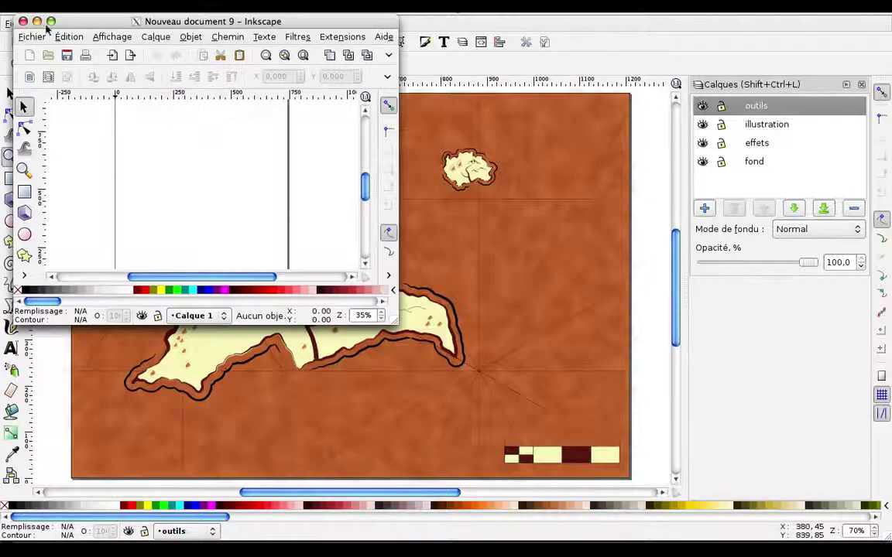
left_click(51, 21)
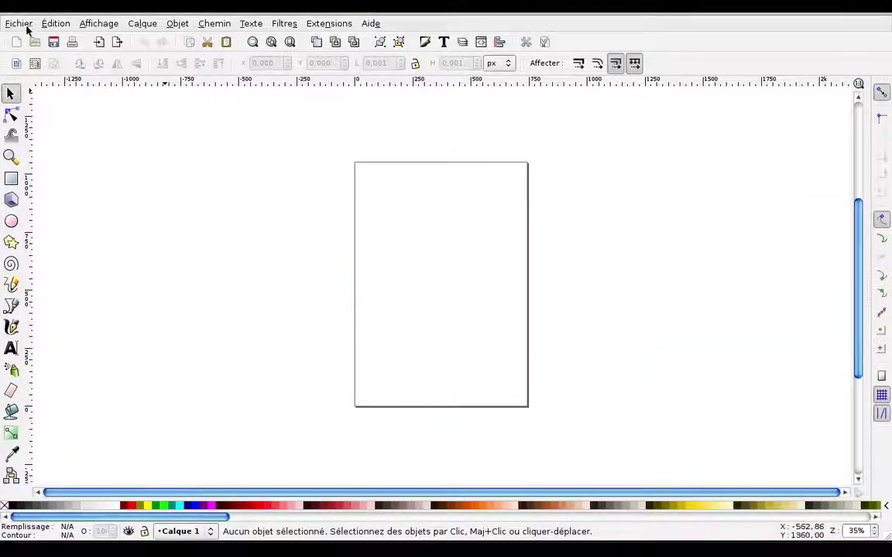
left_click(546, 42)
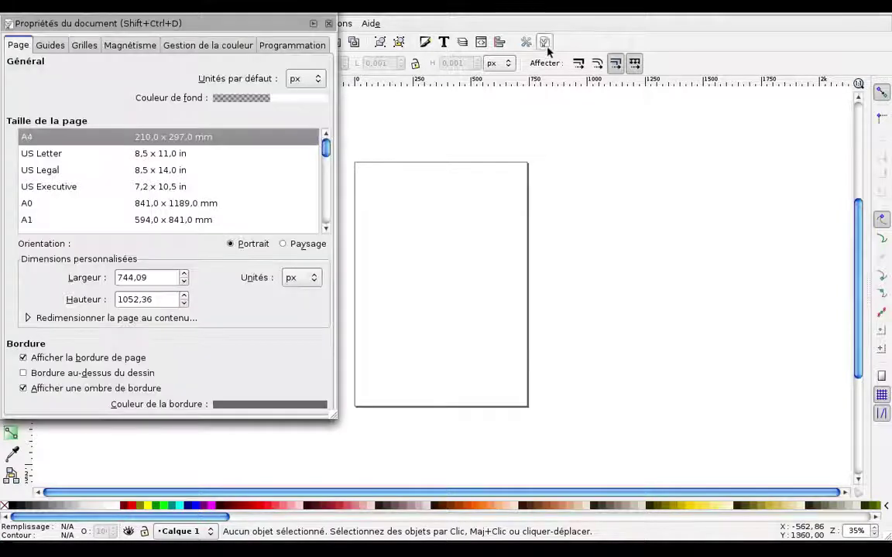
scroll(109, 171, "down", 3)
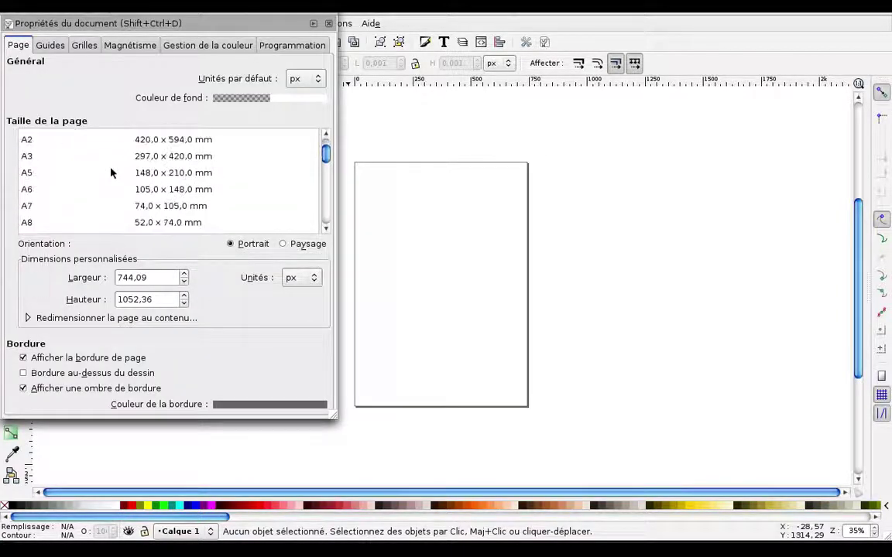
scroll(109, 172, "down", 3)
scroll(109, 171, "up", 6)
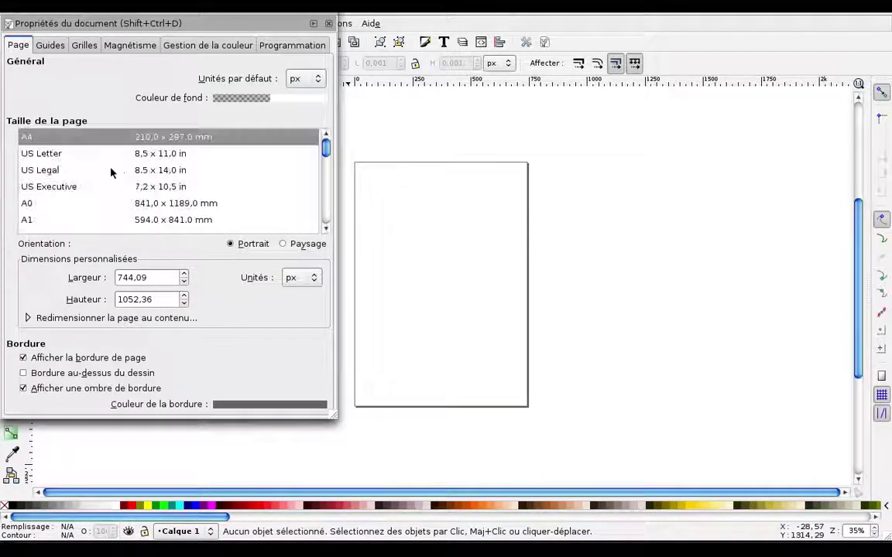
left_click(282, 244)
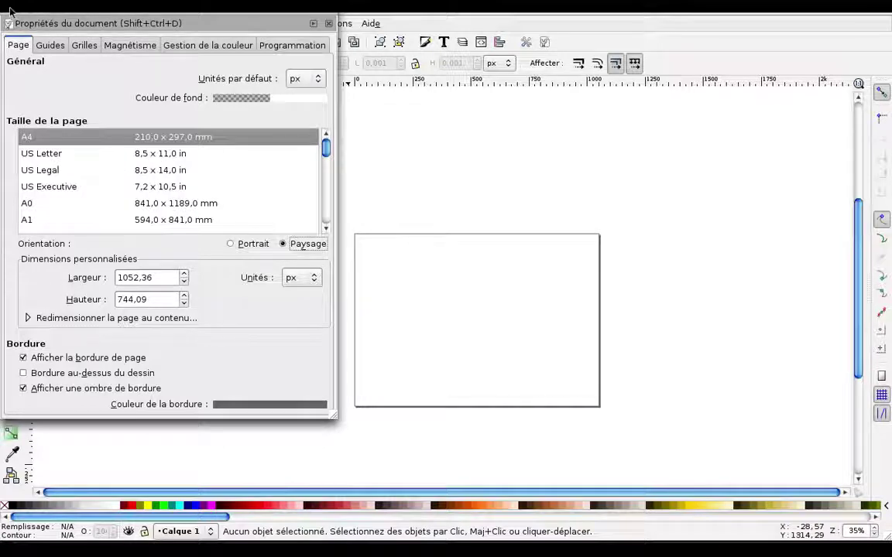
key("ctrl+w")
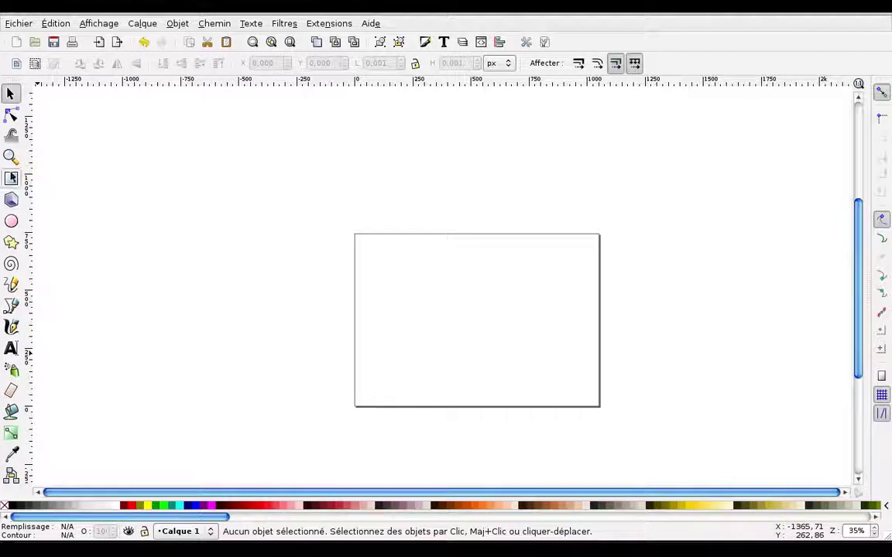
Draw a small brown-filled square to the right of the page.
left_click(11, 179)
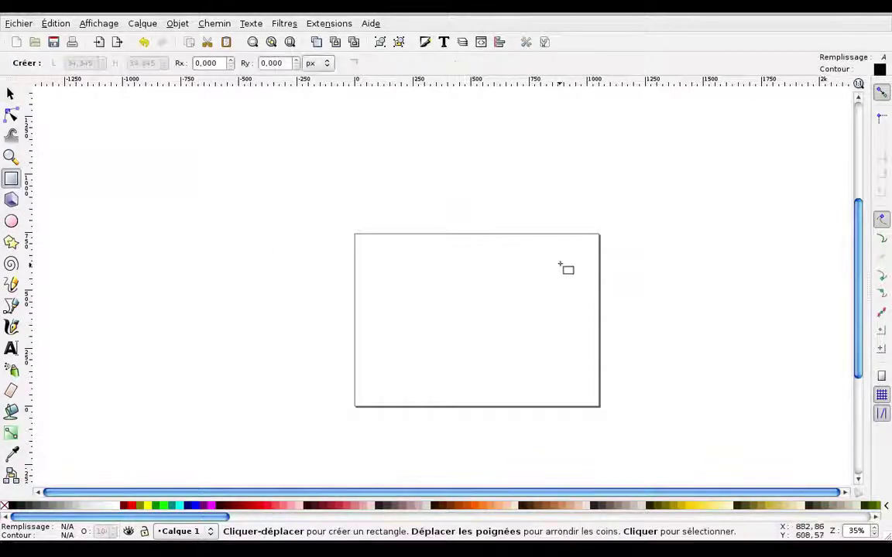
left_click_drag(662, 255, 675, 272)
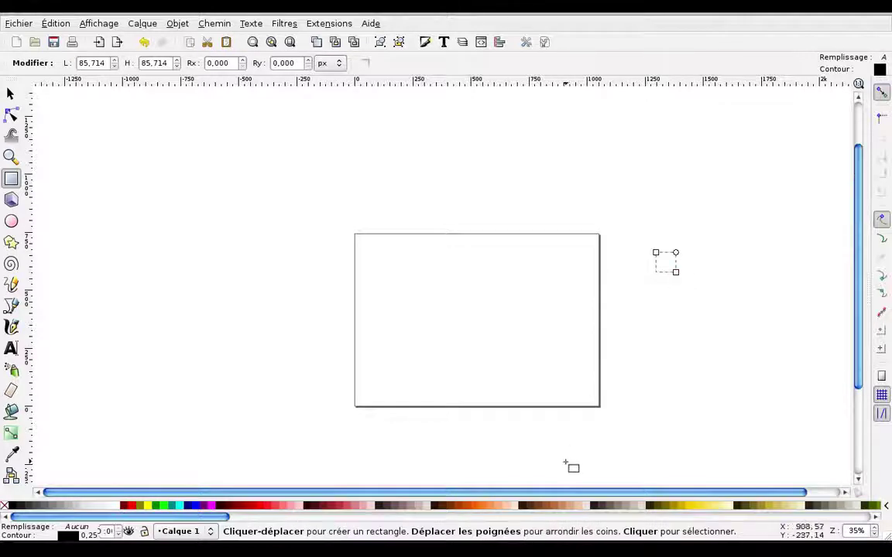
left_click(435, 507)
left_click(440, 507)
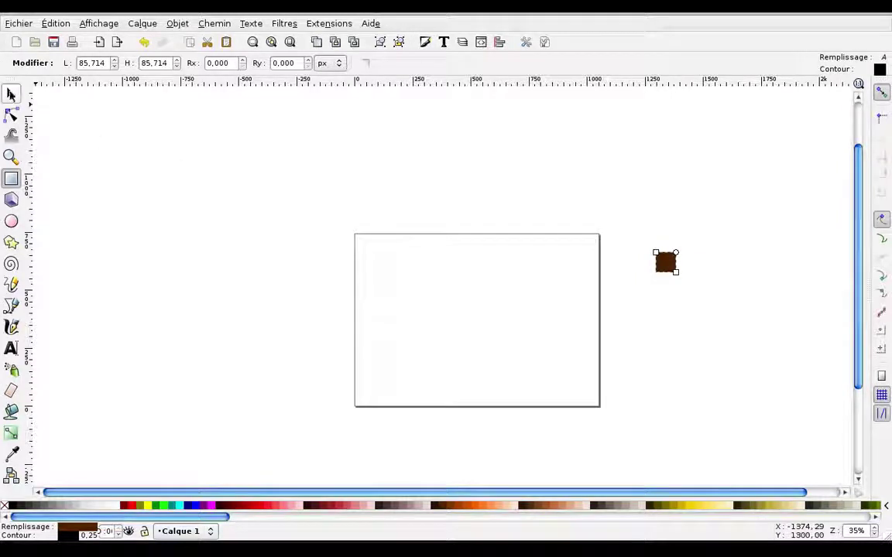
Duplicate the square into a vertical column of four and select them all.
left_click(10, 92)
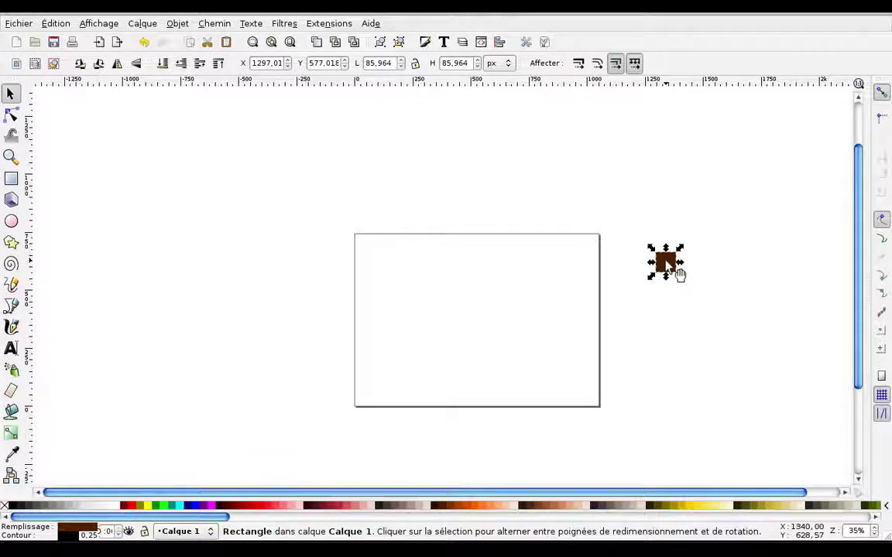
key("ctrl+d")
mouse_move(677, 275)
left_mouse_down()
mouse_move(679, 305)
mouse_move(670, 293)
left_mouse_up()
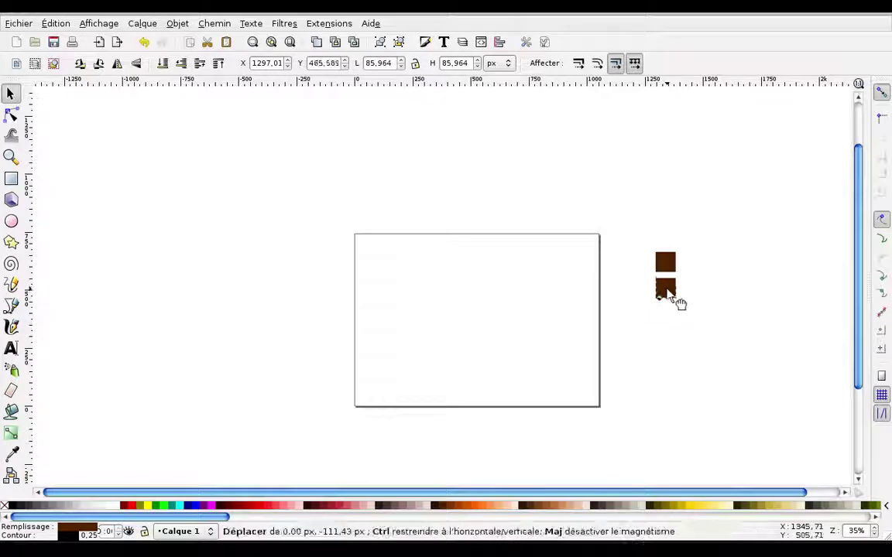
key("ctrl+d")
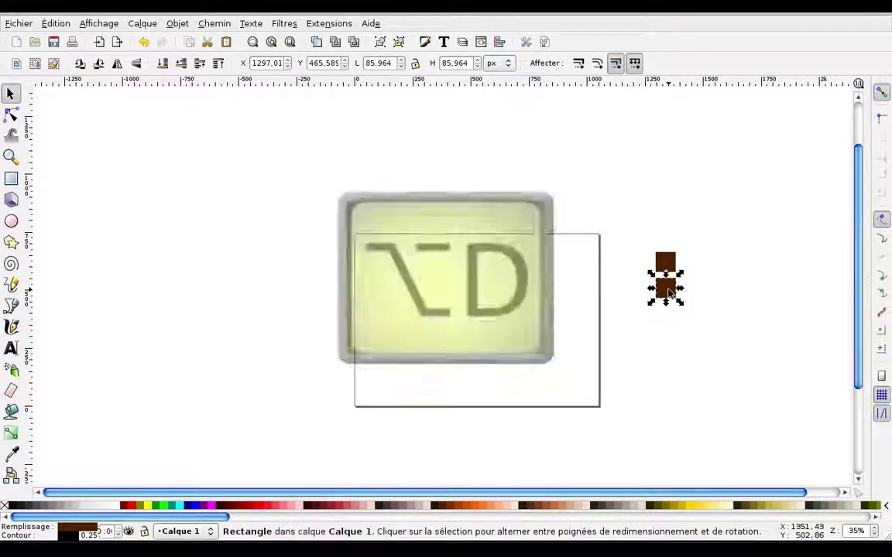
left_click_drag(671, 293, 668, 344)
key("alt+d")
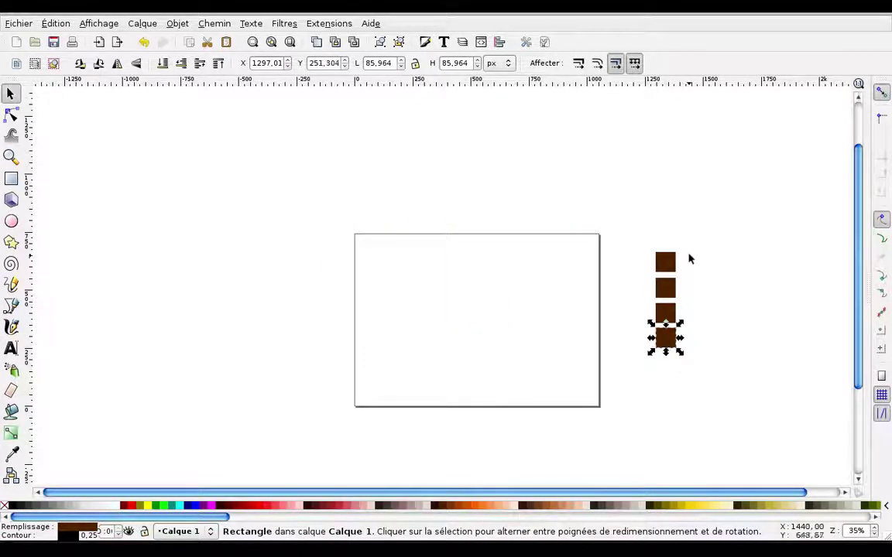
left_click_drag(713, 220, 648, 379)
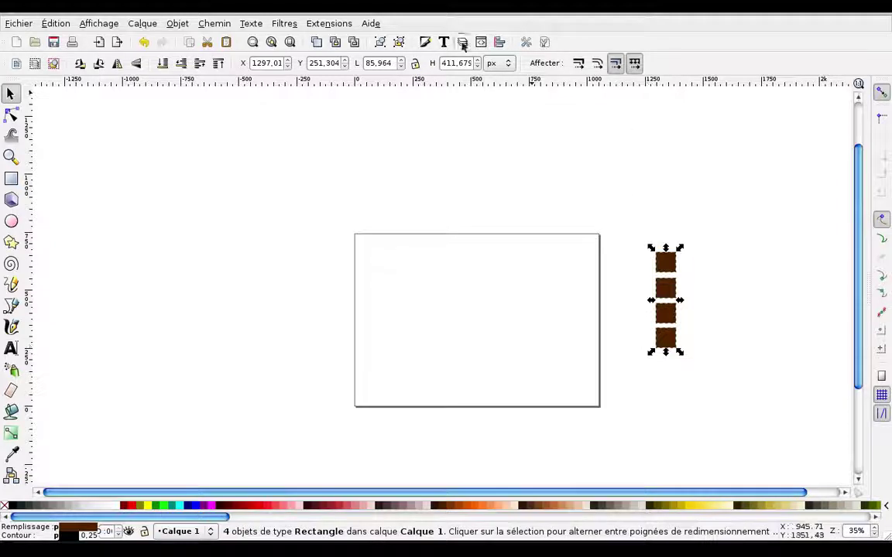
With Align and Distribute open, make the top square black.
left_click(499, 43)
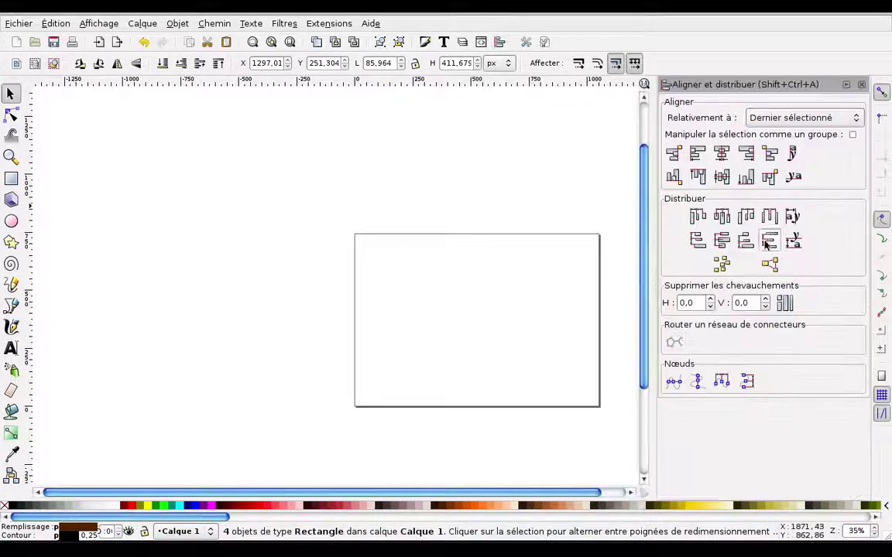
scroll(460, 359, "right", 3)
scroll(522, 279, "right", 2)
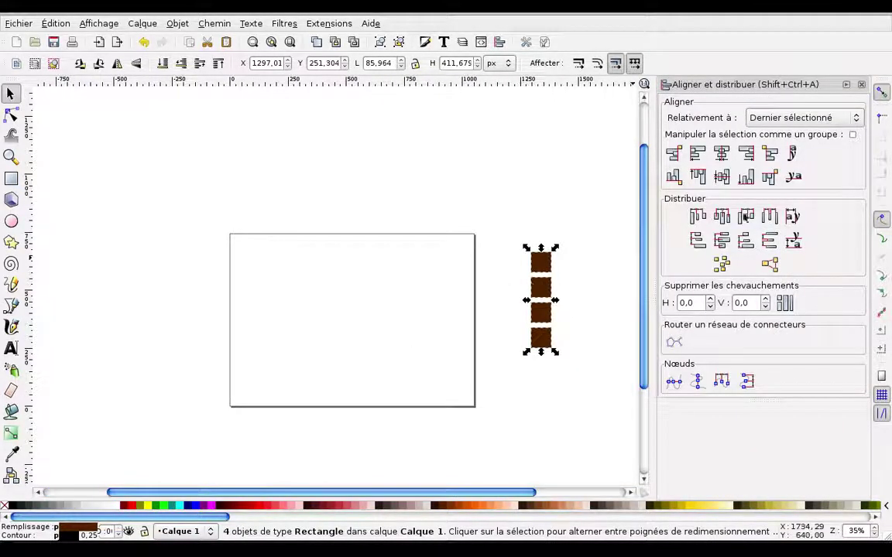
left_click(566, 287)
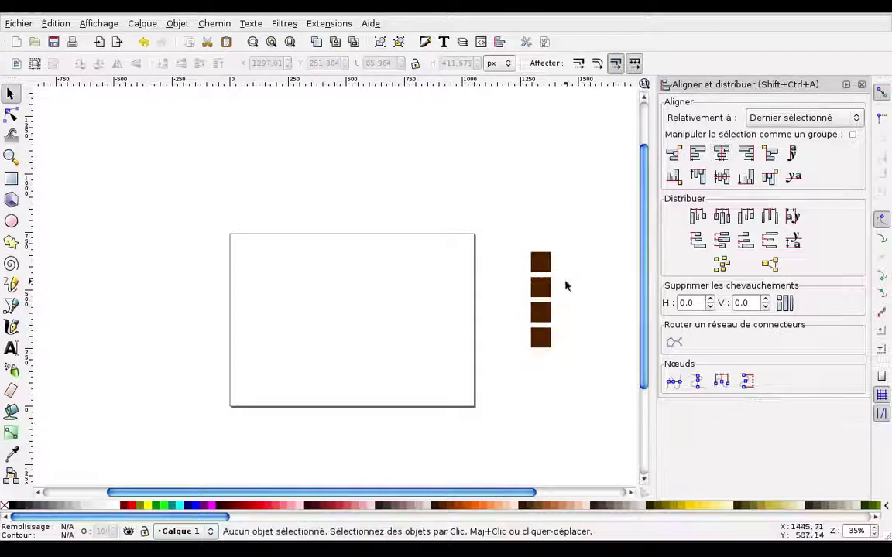
left_click(544, 261)
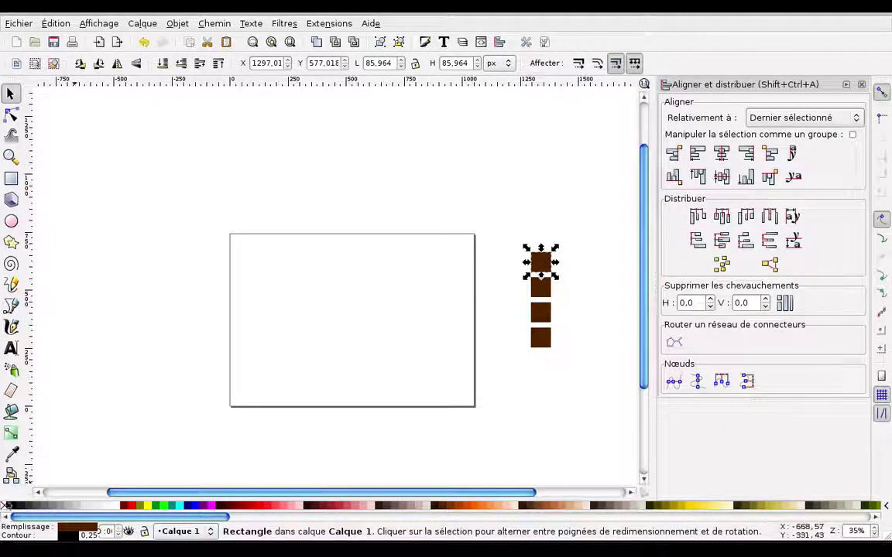
left_click(12, 507)
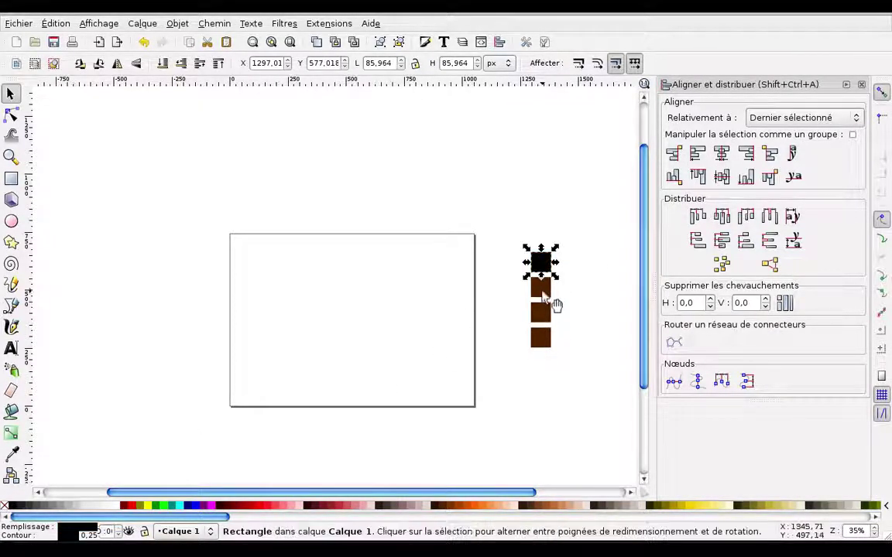
Make the third square orange #FF6600 and the bottom square pale yellow #FFEEAA.
key("Tab")
key("Tab")
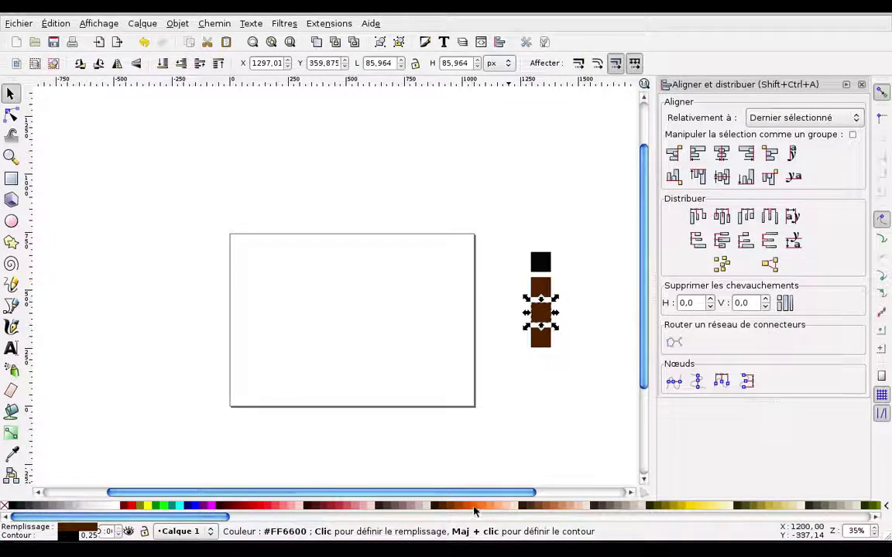
left_click(473, 510)
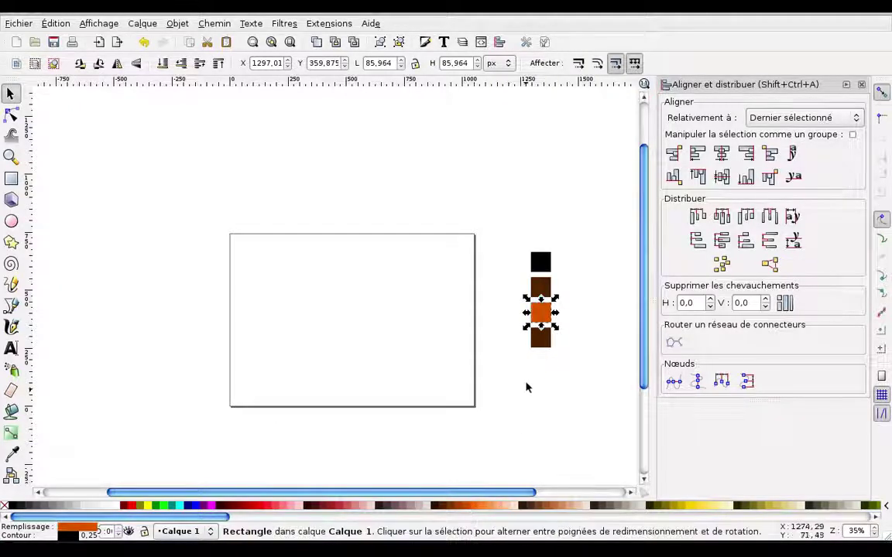
left_click(545, 345)
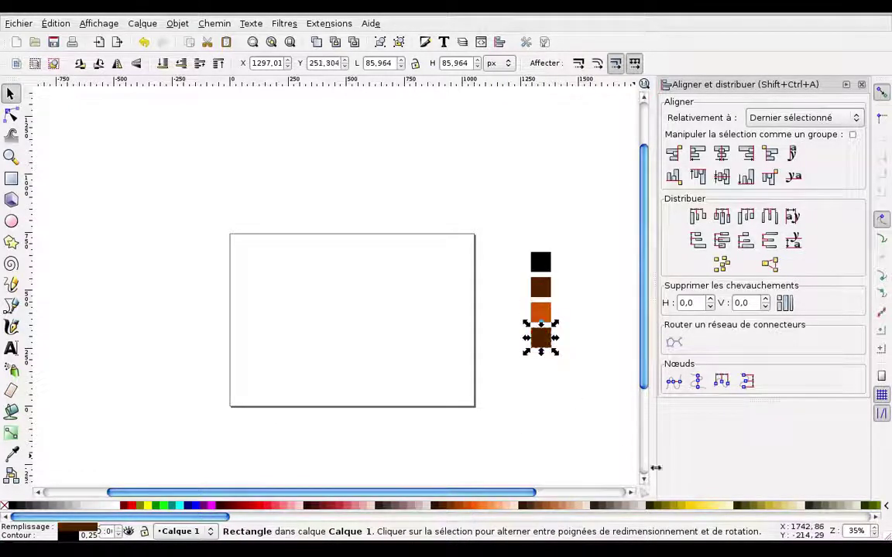
left_click(720, 508)
left_click(322, 262)
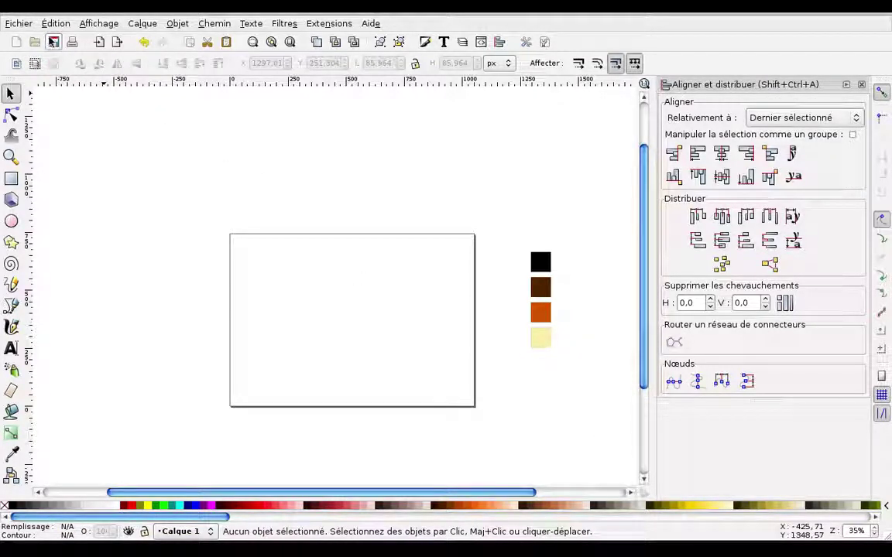
Save the drawing as carte.svg, then zoom and pan to show the colour squares.
left_click(54, 42)
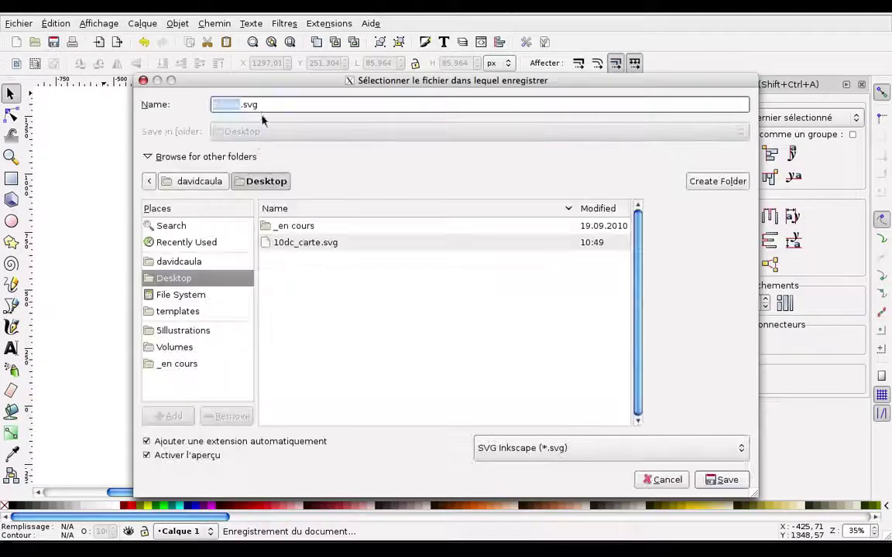
type("carte")
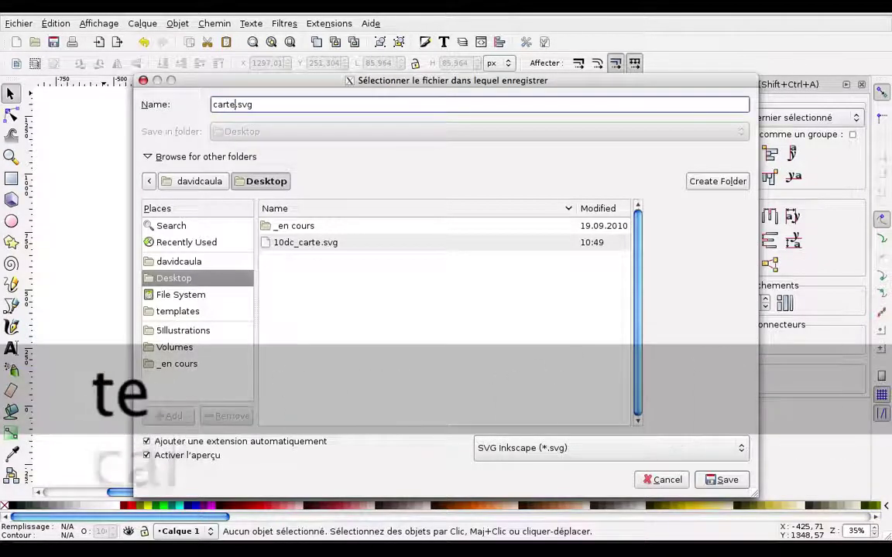
left_click(745, 481)
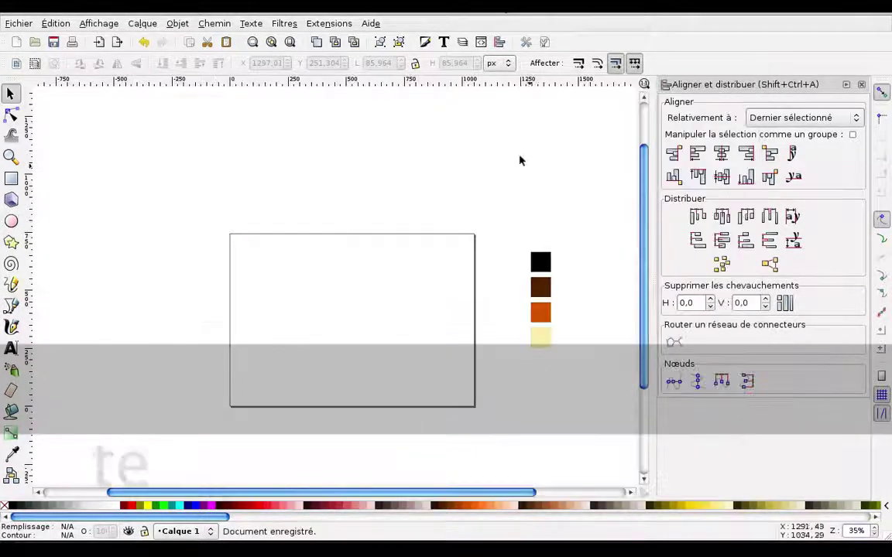
left_click(291, 41)
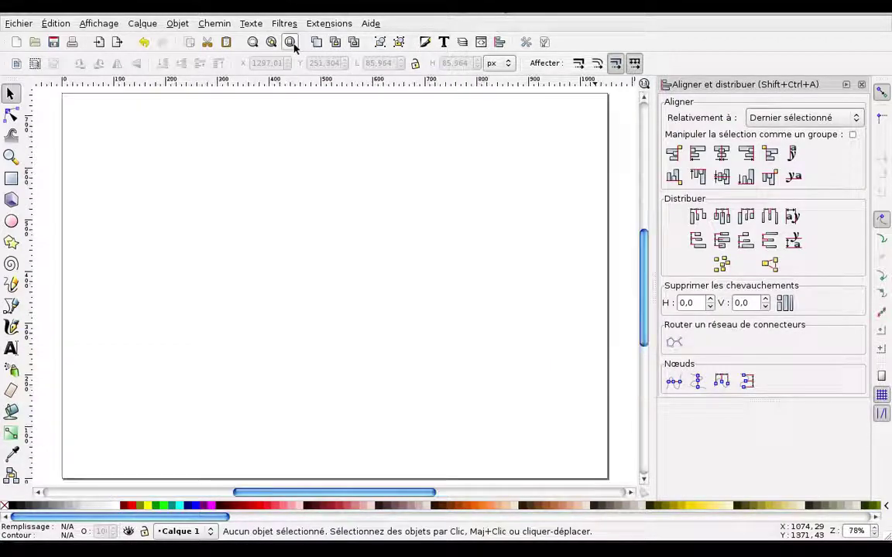
mouse_move(593, 267)
left_mouse_down()
mouse_move(277, 209)
mouse_move(285, 220)
mouse_move(217, 238)
mouse_move(210, 249)
left_mouse_up()
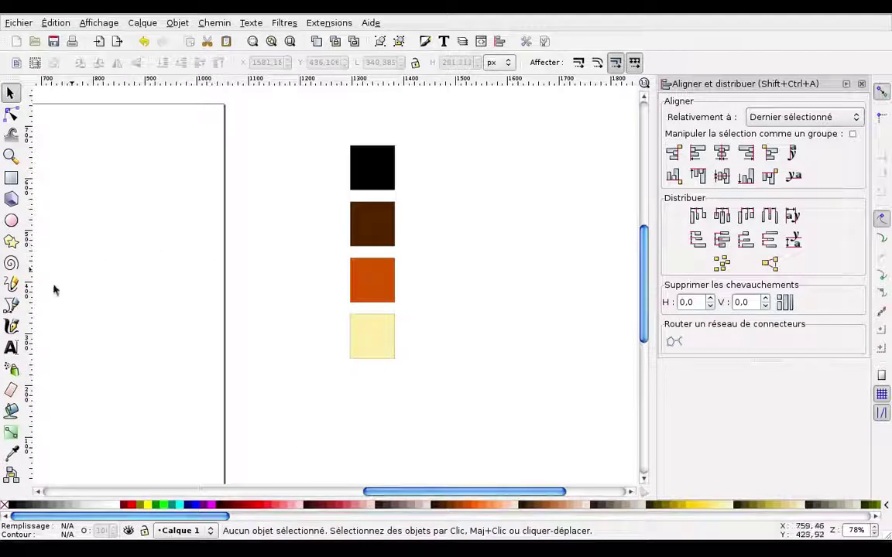
Add a 'couleurs' text label and position it above the black swatch.
left_click(12, 349)
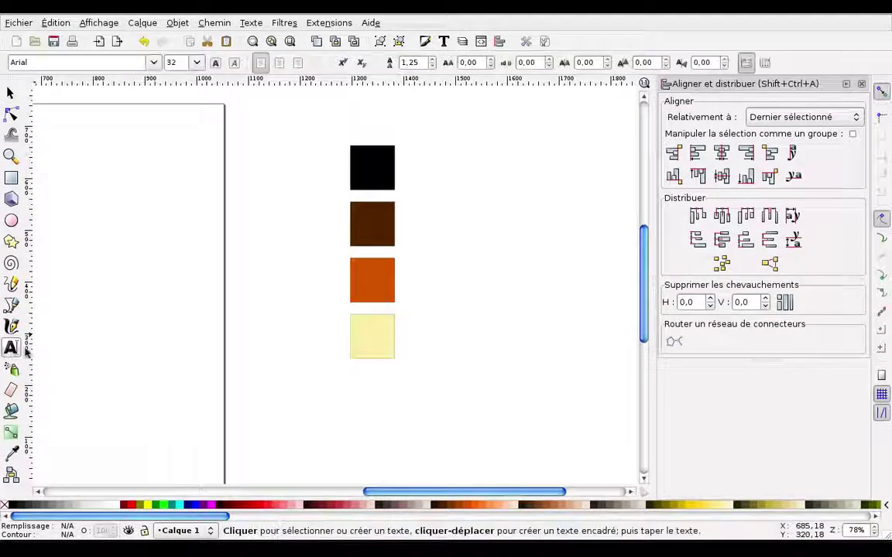
left_click(283, 118)
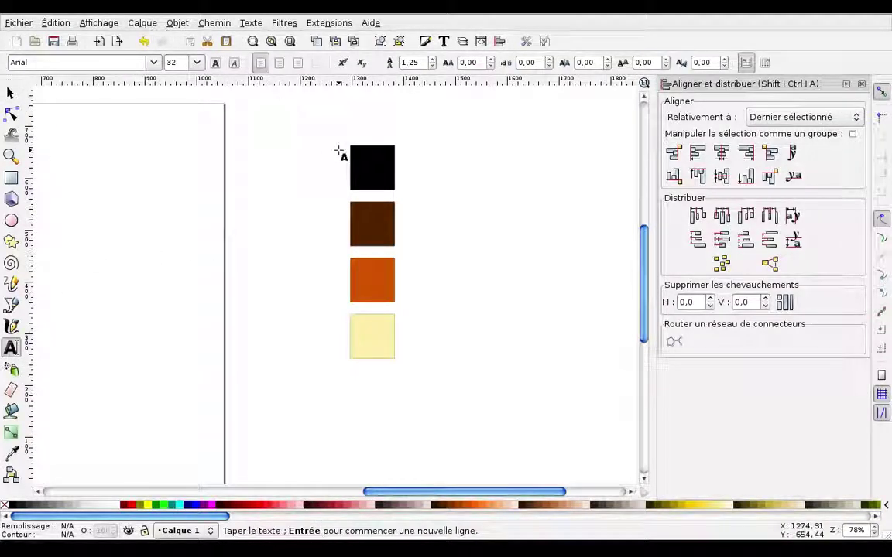
type("Cl")
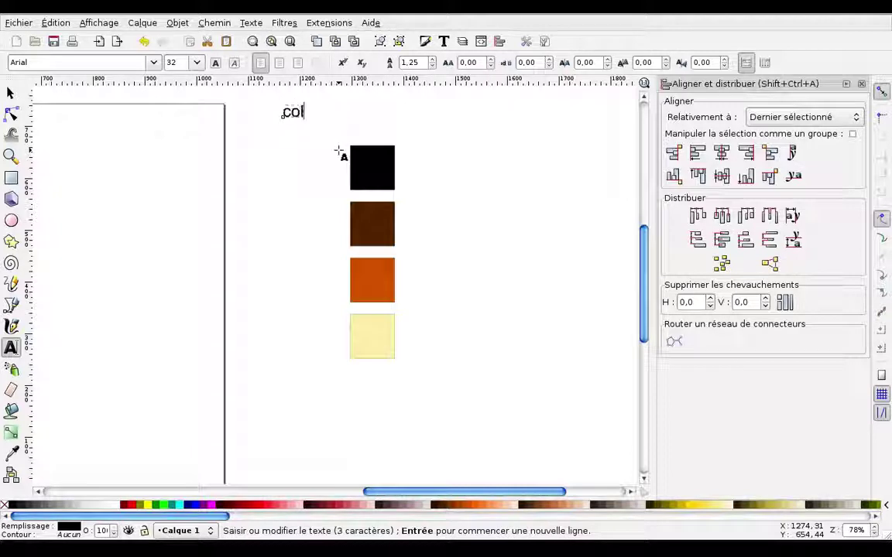
type("eurs")
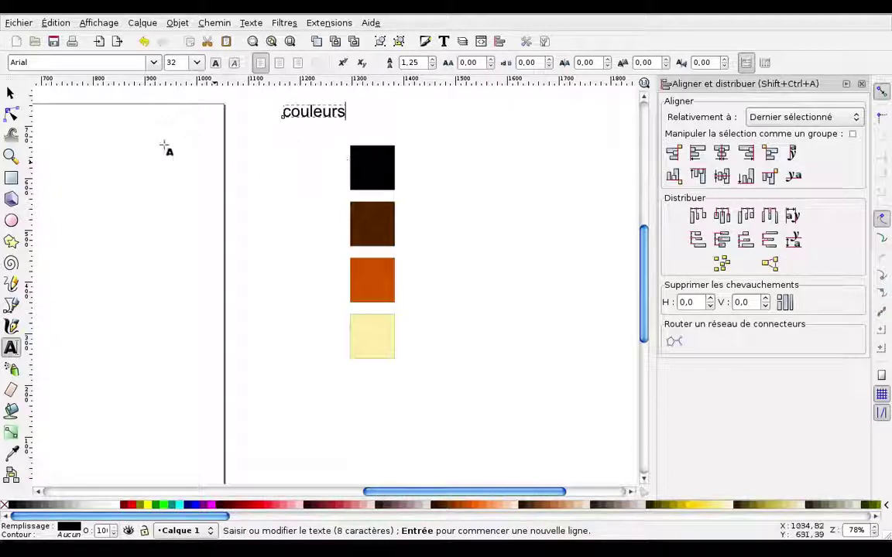
left_click(10, 93)
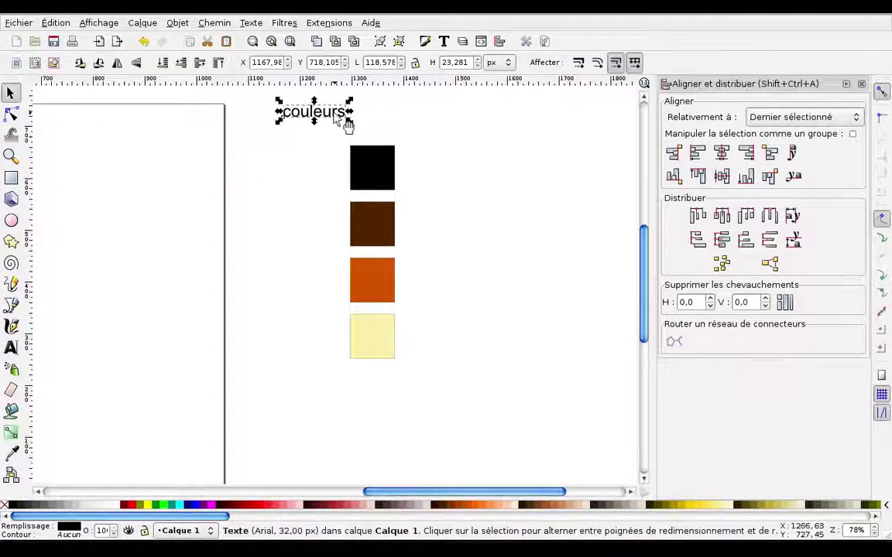
left_click_drag(341, 120, 398, 131)
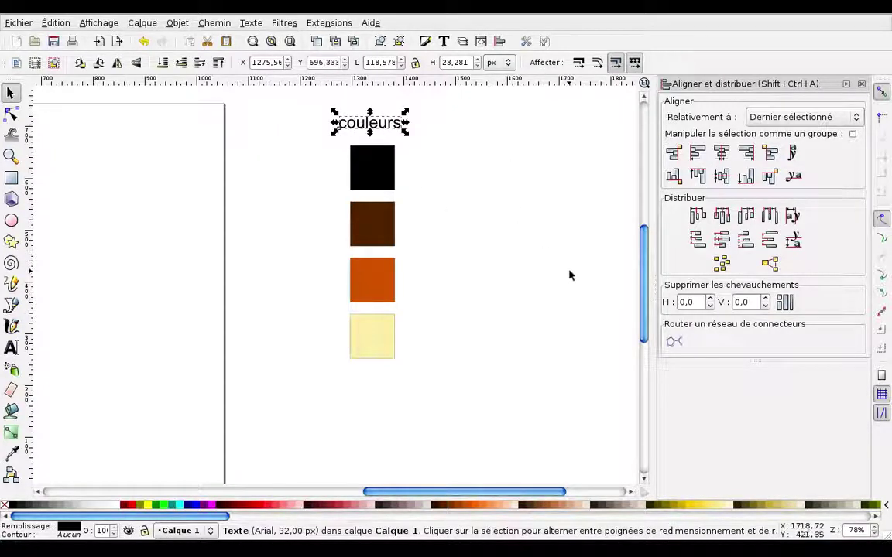
mouse_move(569, 275)
left_mouse_down()
mouse_move(397, 289)
mouse_move(361, 280)
left_mouse_up()
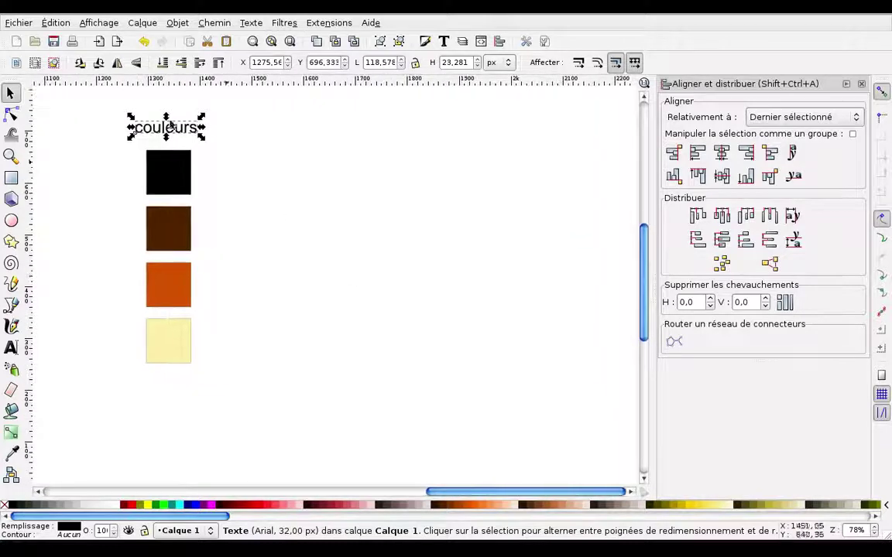
Duplicate the couleurs label, move the copy right and retype it as 'montagnes'.
left_click(58, 23)
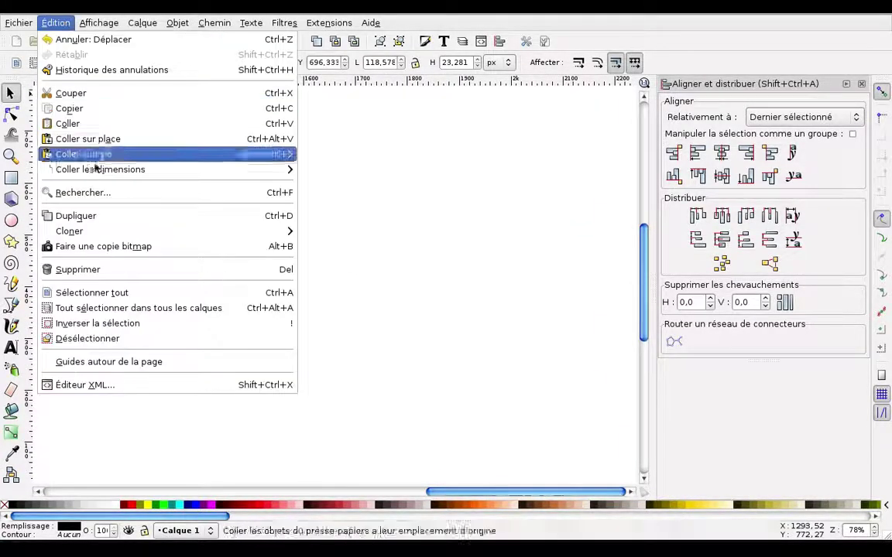
left_click(91, 216)
left_click_drag(164, 133, 367, 142)
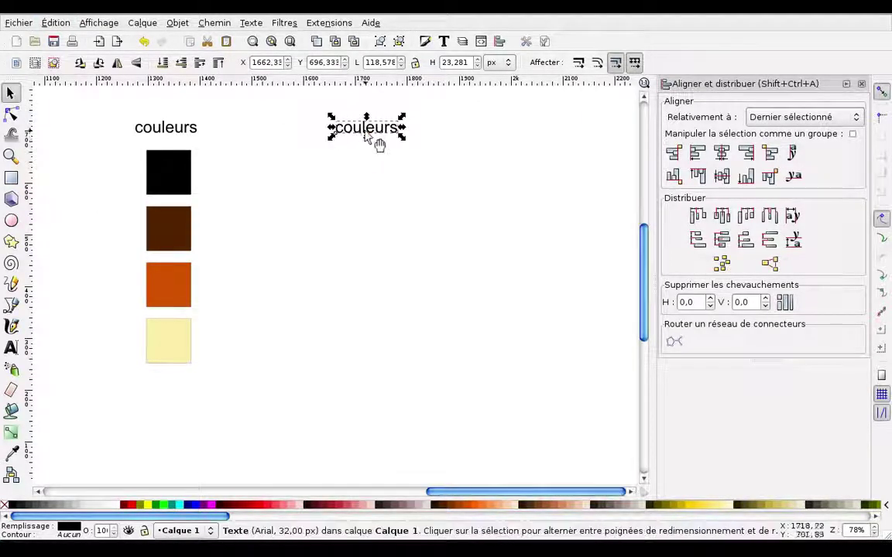
double_click(364, 129)
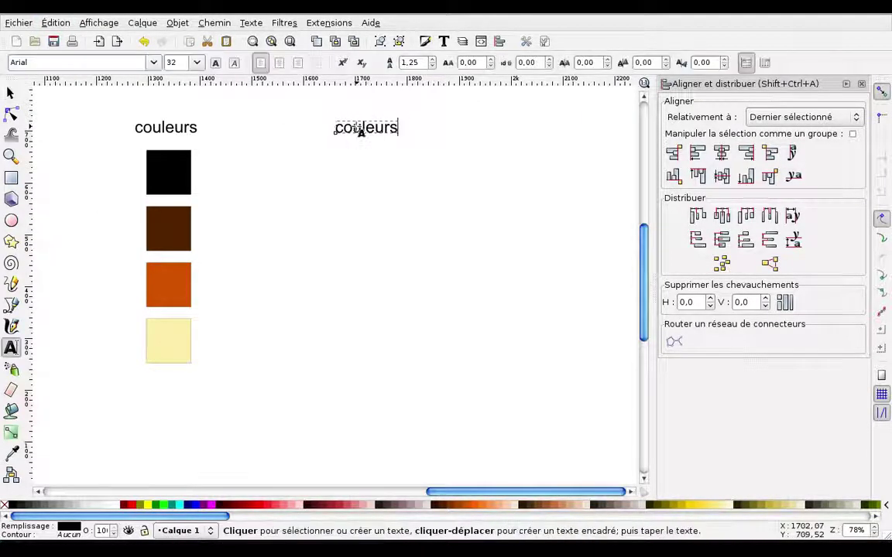
left_click_drag(332, 129, 395, 143)
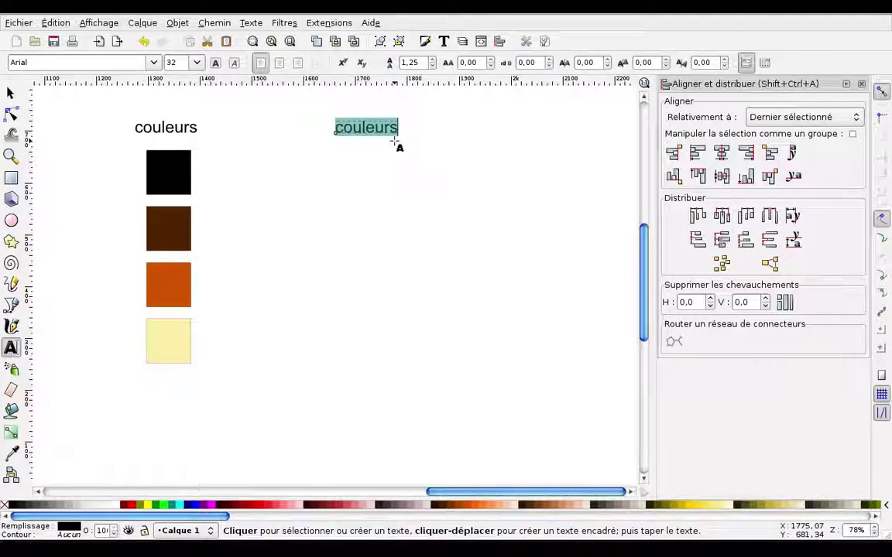
type("montagn")
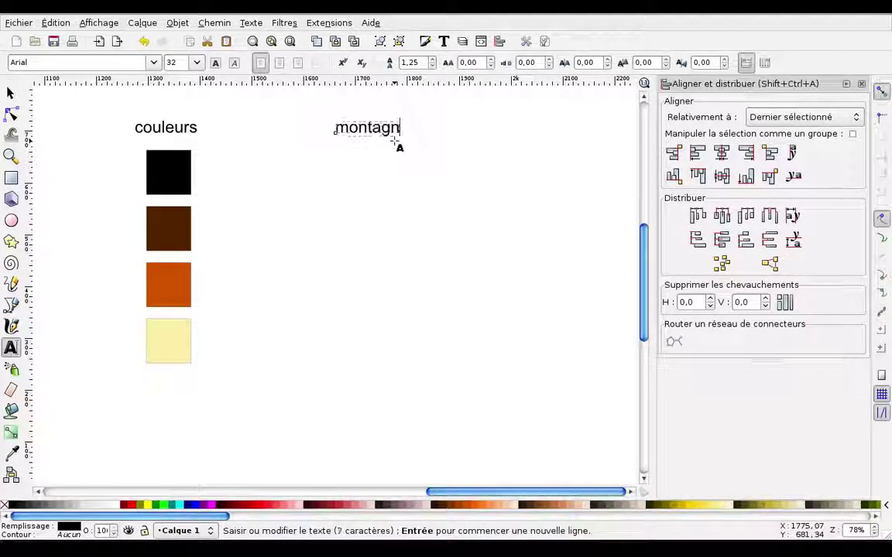
type("es")
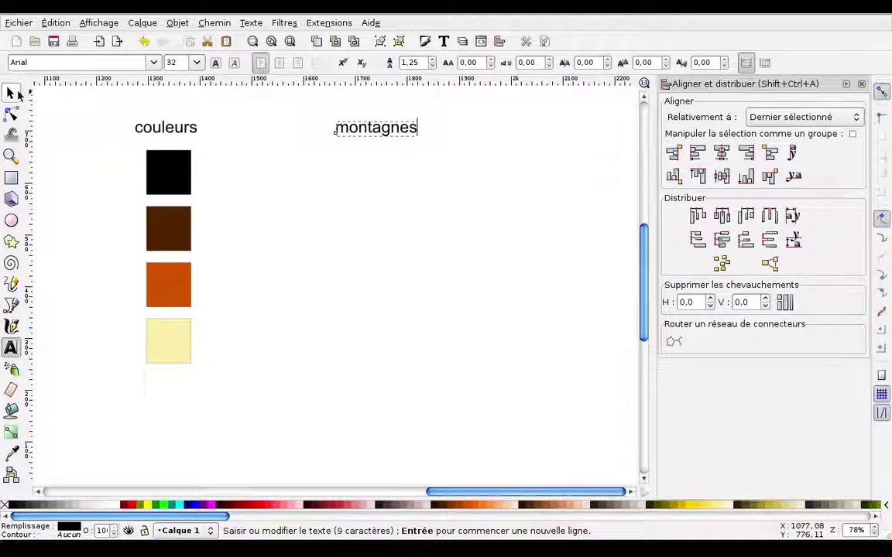
left_click(10, 93)
left_click(374, 192)
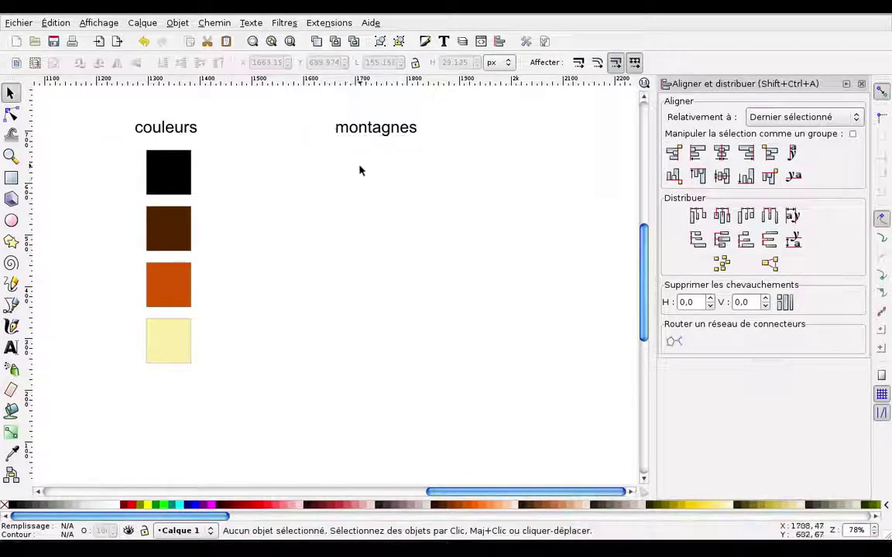
With Pencil smoothing at 35, draw a ridge line under montagnes and a closed outline over its peaks.
left_click(13, 285)
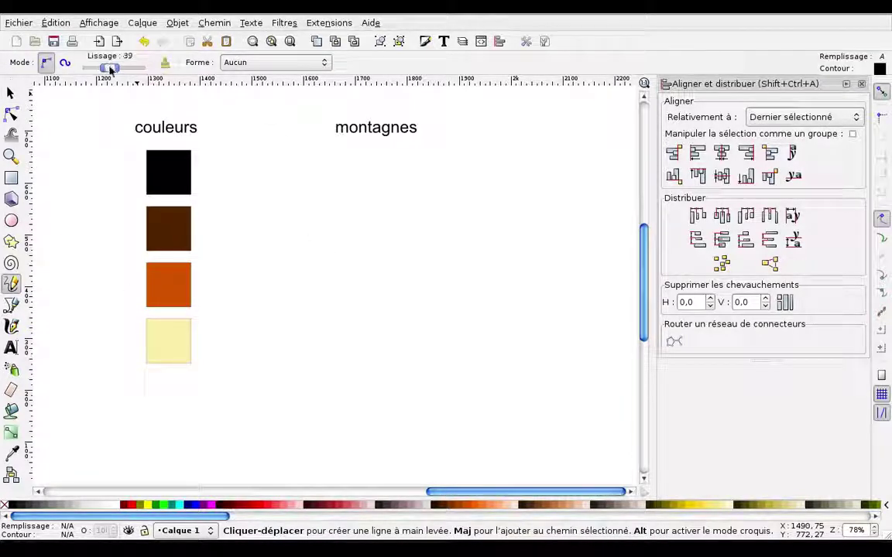
left_click_drag(111, 68, 105, 67)
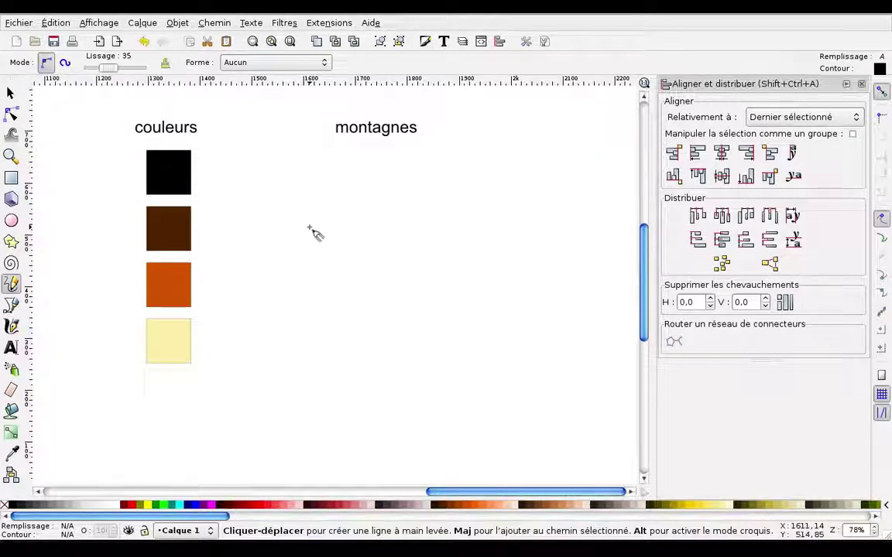
mouse_move(303, 229)
left_mouse_down()
mouse_move(347, 207)
mouse_move(385, 164)
mouse_move(412, 194)
left_mouse_up()
left_click_drag(460, 230, 462, 230)
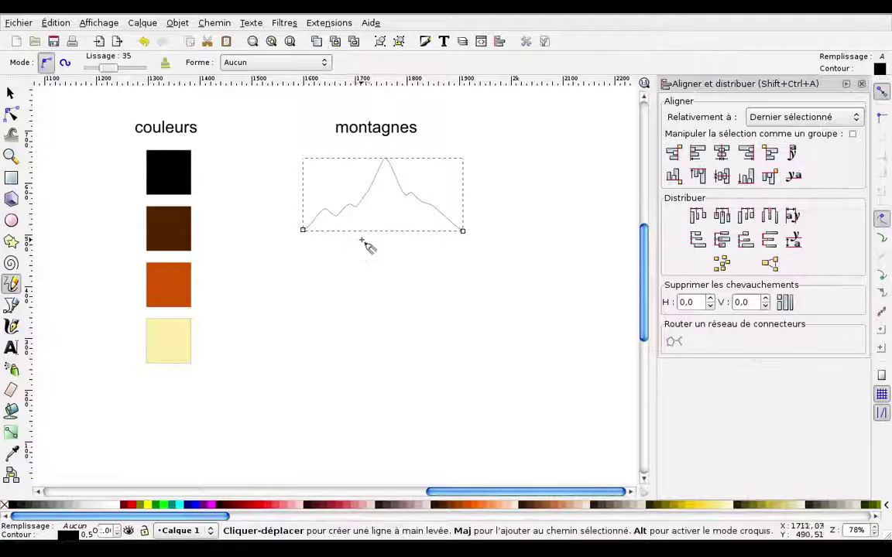
mouse_move(338, 213)
left_mouse_down()
mouse_move(323, 212)
mouse_move(357, 215)
mouse_move(377, 197)
mouse_move(430, 214)
mouse_move(444, 184)
mouse_move(413, 148)
mouse_move(328, 161)
mouse_move(315, 202)
left_mouse_up()
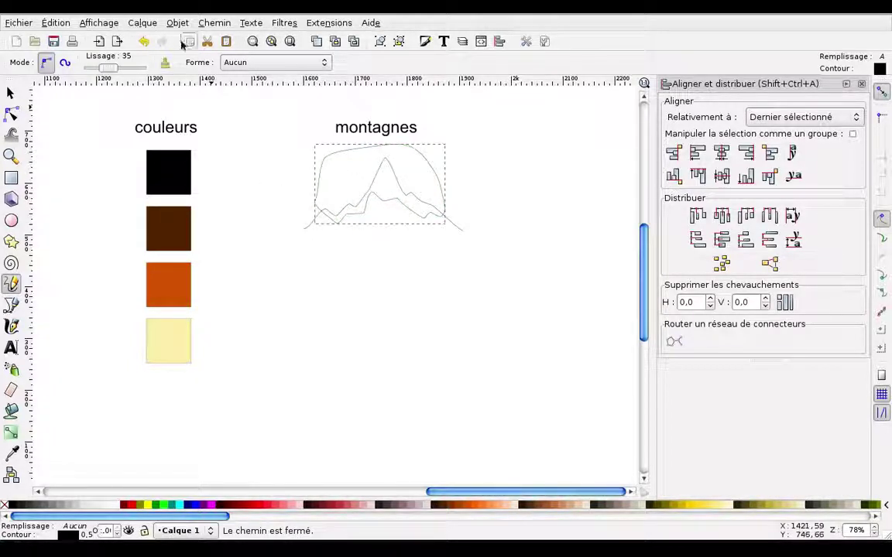
left_click(214, 23)
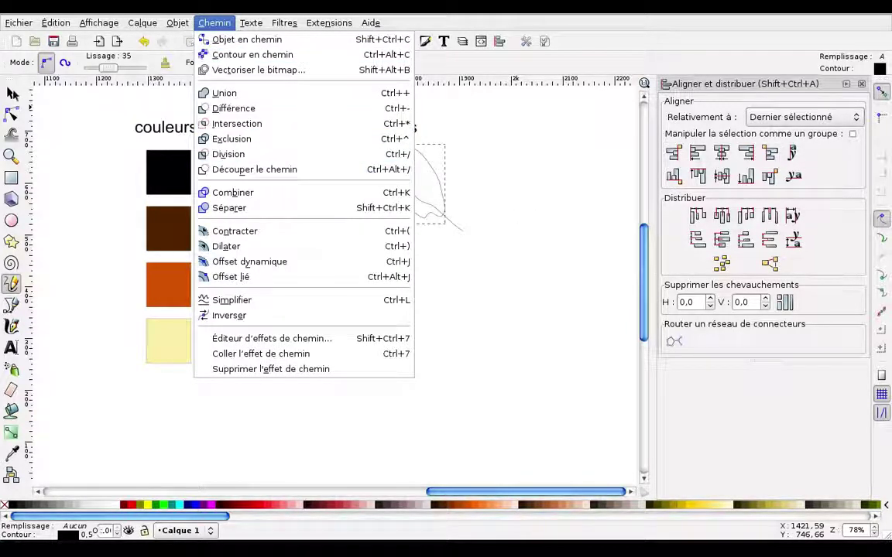
Duplicate the ridge line and intersect the copy with the closed outline.
key("Escape")
left_click(11, 93)
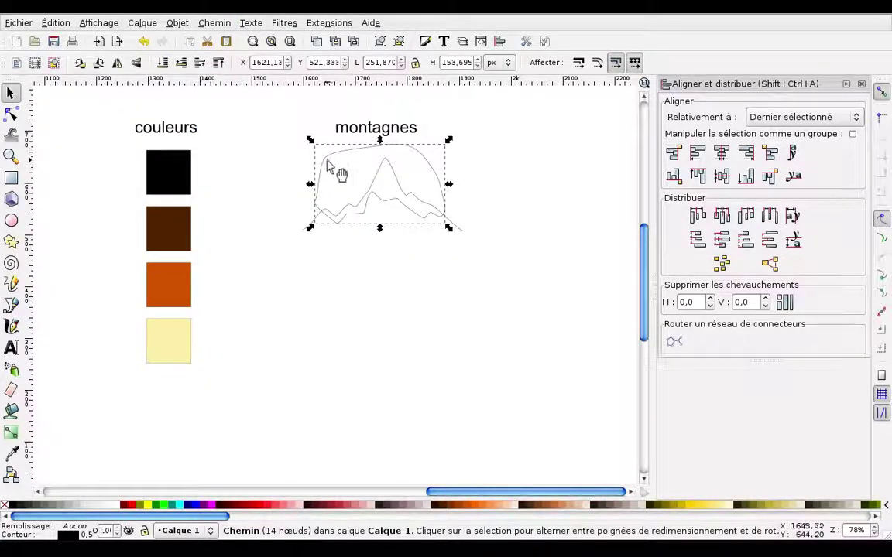
left_click(433, 312)
left_click(461, 235)
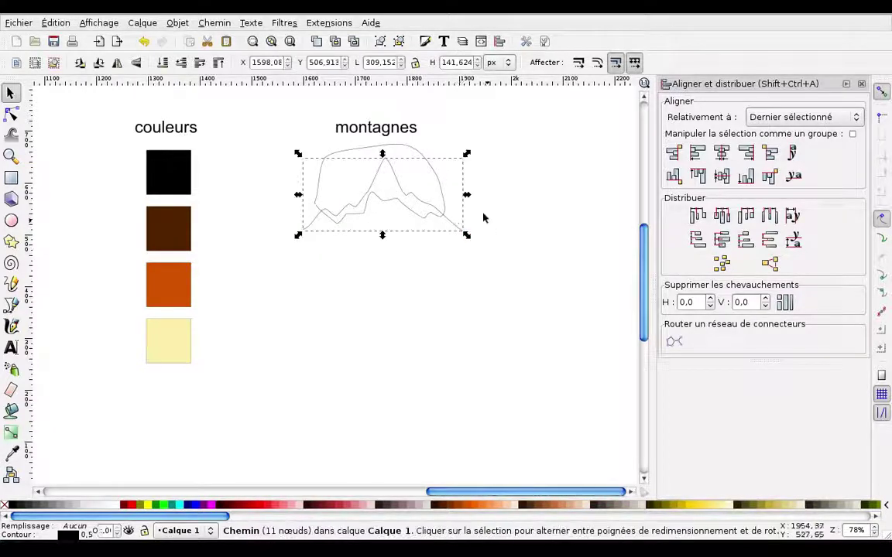
left_click(56, 23)
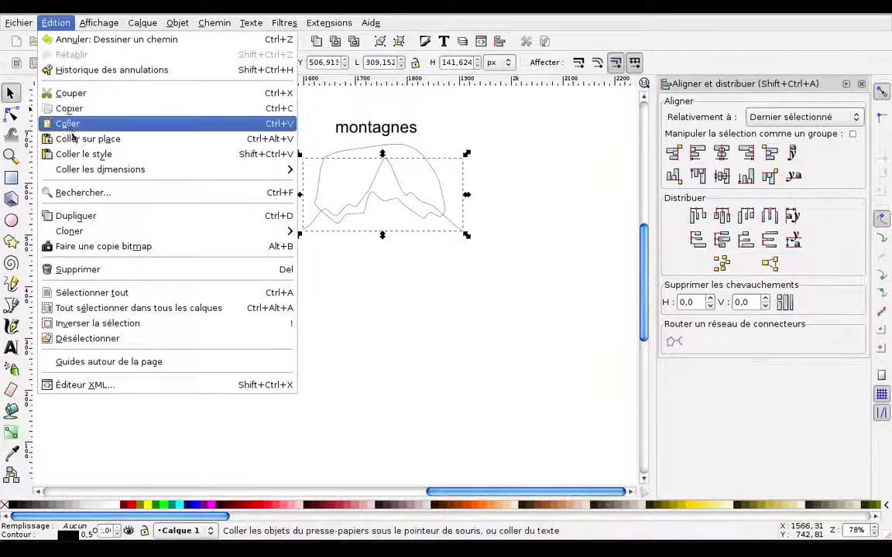
left_click(76, 215)
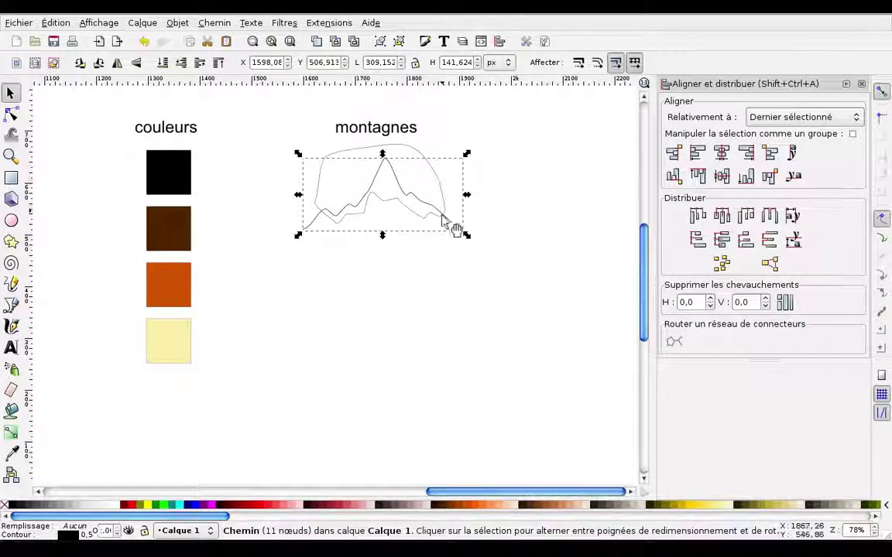
key("shift")
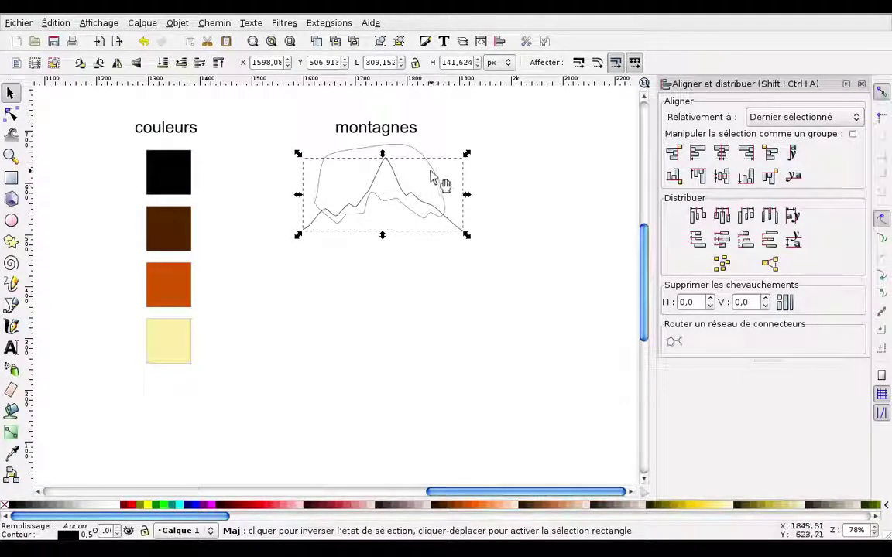
left_click(446, 189, "shift")
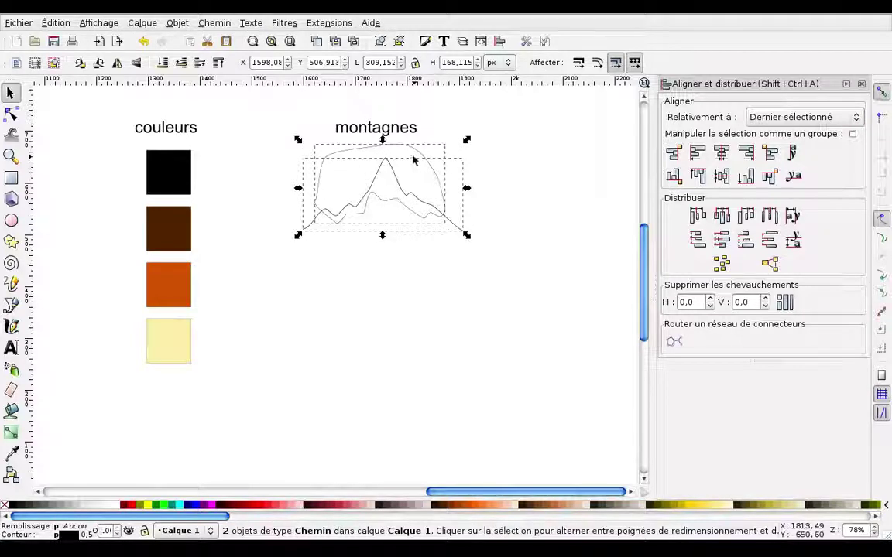
left_click(214, 23)
left_click(215, 121)
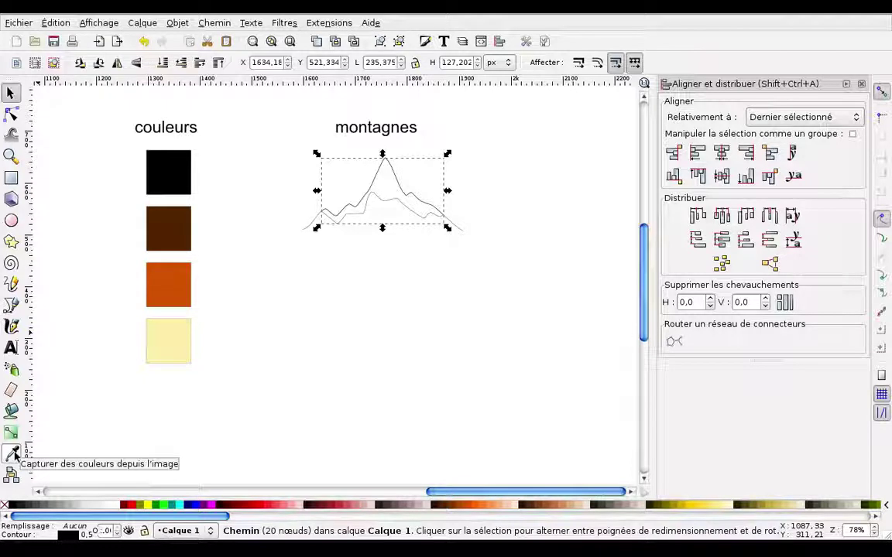
Use the Dropper to fill the mountain silhouette with dark brown #552200, then deselect.
left_click(12, 454)
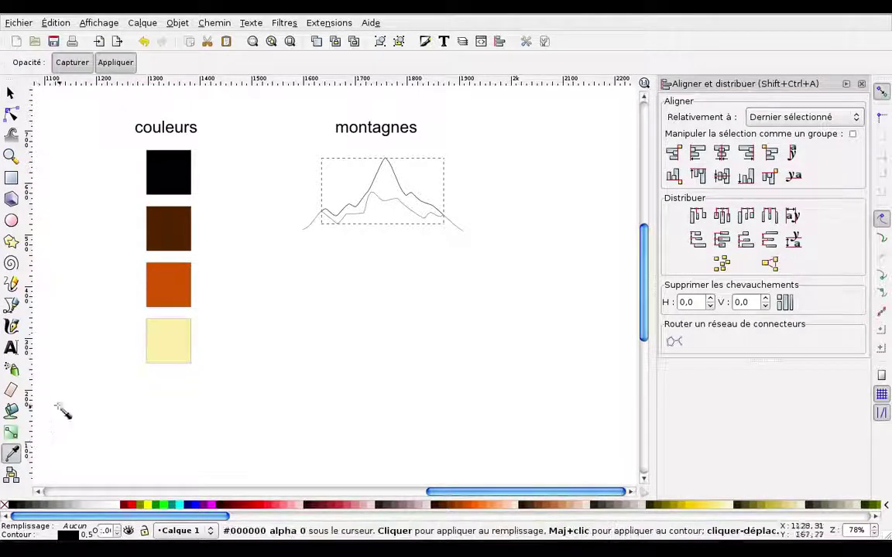
left_click(170, 232)
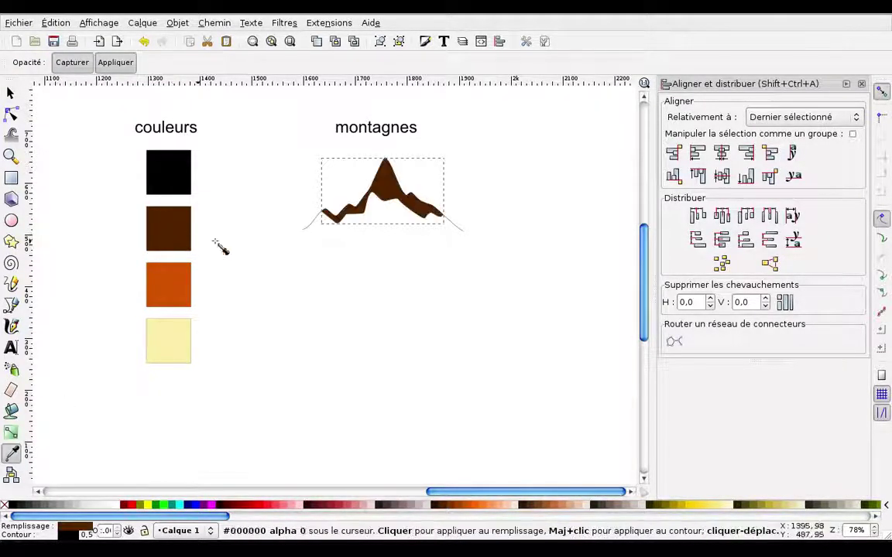
left_click(10, 93)
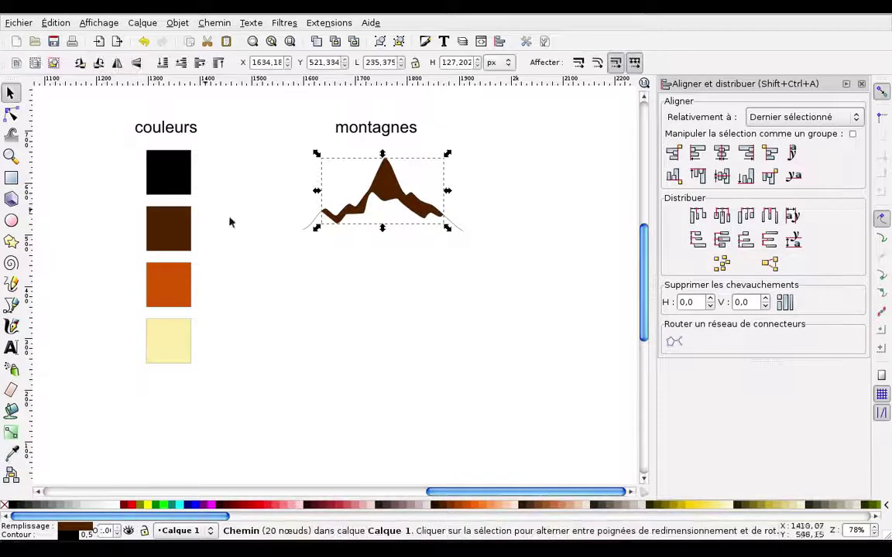
left_click(332, 208)
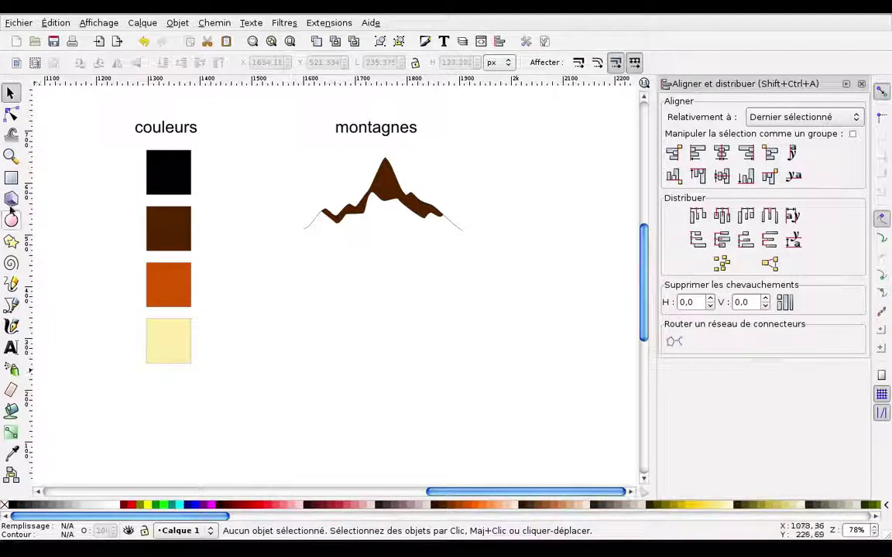
Intersect the peak shape with the mountain outline and fill the summit piece white.
left_click(15, 288)
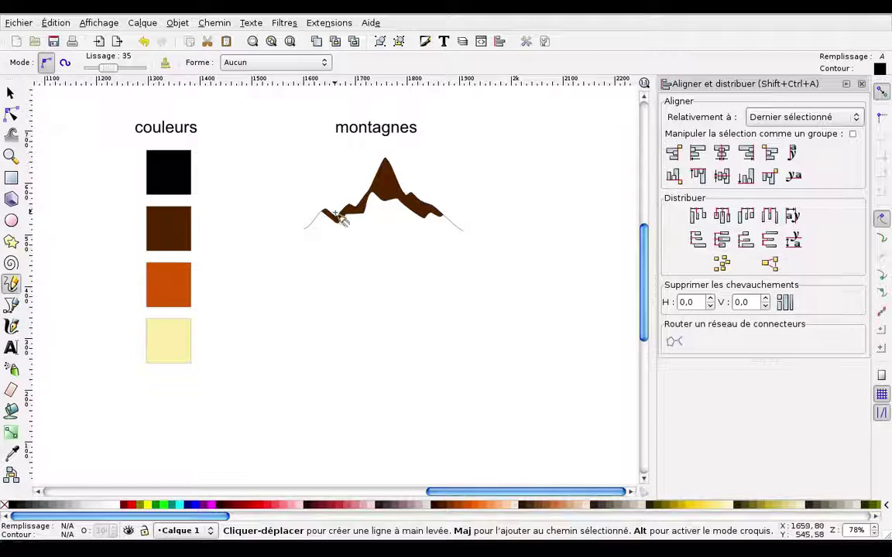
mouse_move(358, 162)
left_mouse_down()
mouse_move(403, 193)
mouse_move(429, 183)
mouse_move(359, 162)
left_mouse_up()
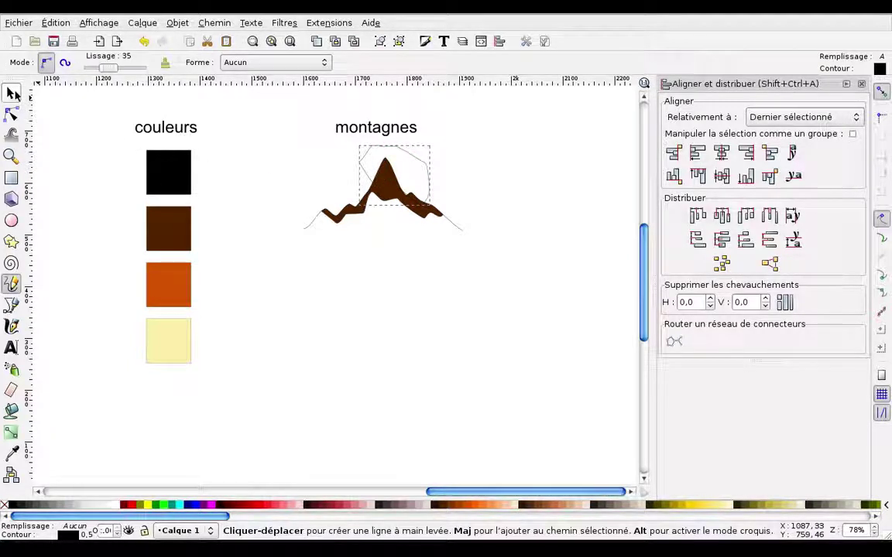
key("s")
left_click(302, 230)
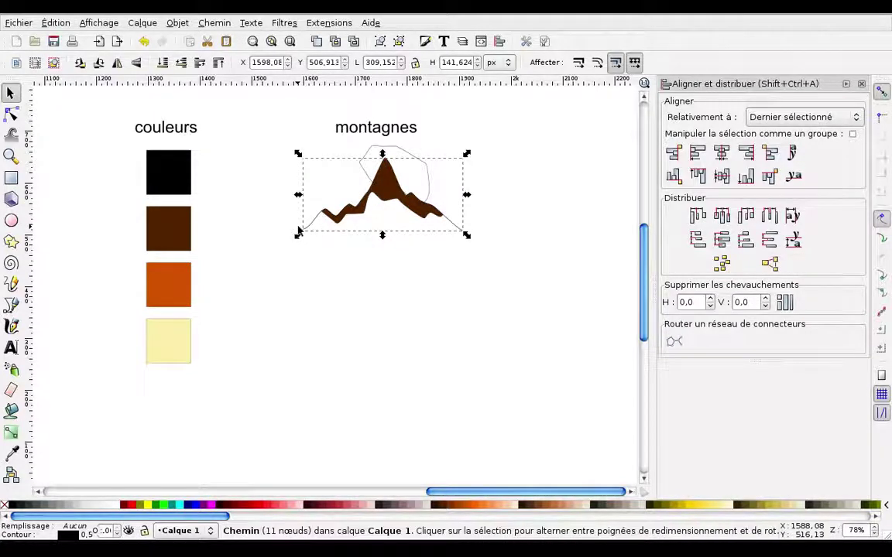
key("shift")
left_click(372, 153, "shift")
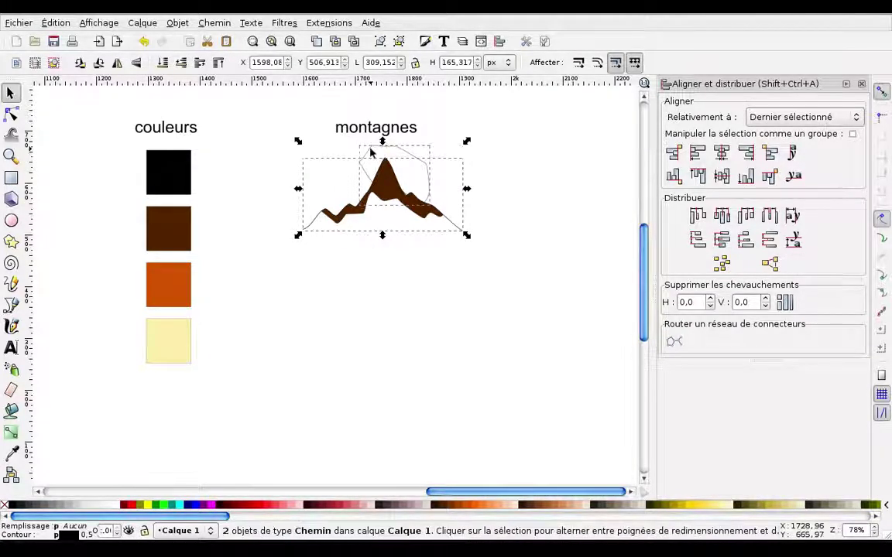
left_click(214, 22)
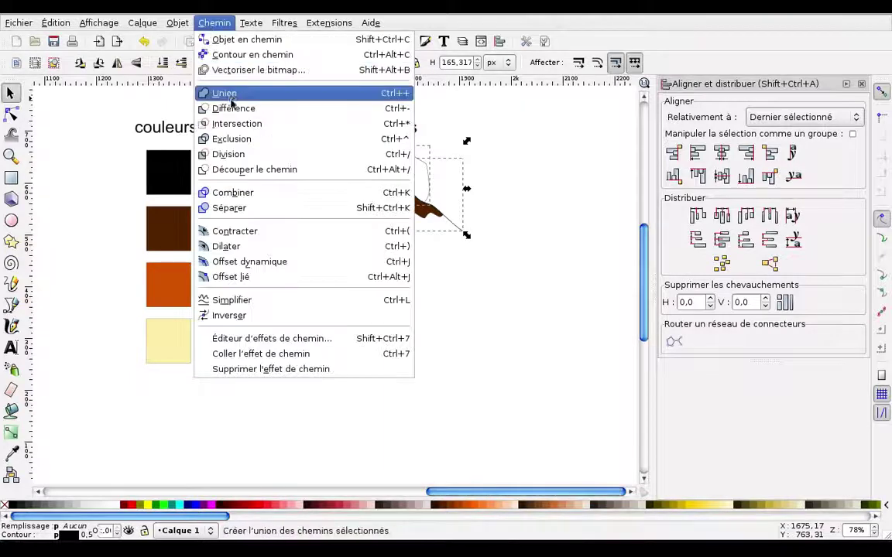
left_click(232, 122)
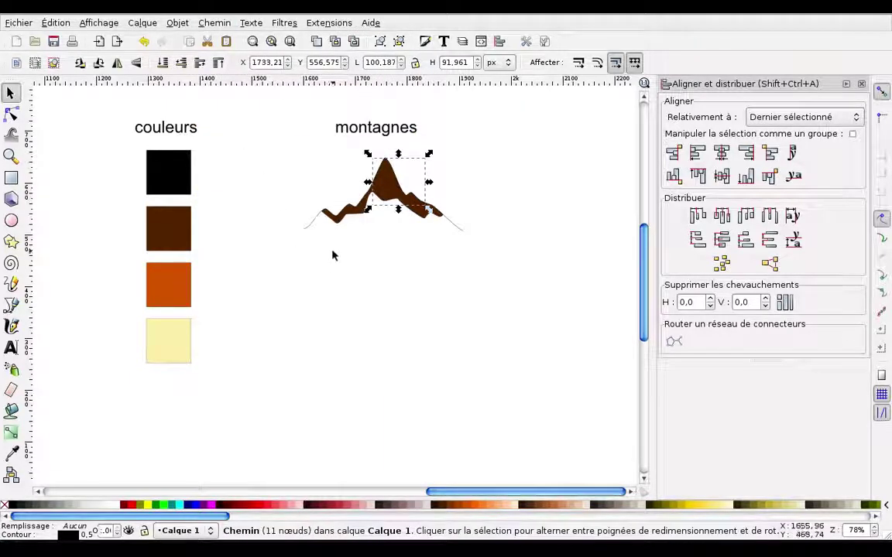
left_click(112, 505)
left_click(397, 231)
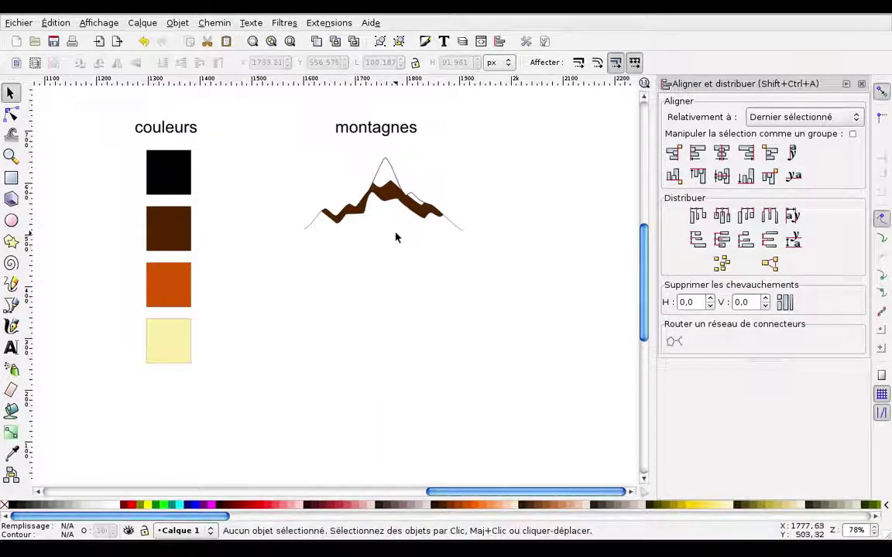
scroll(395, 232, "up", 1)
Remove the strokes from the white peak piece and the brown mountain shape.
scroll(391, 240, "up", 1)
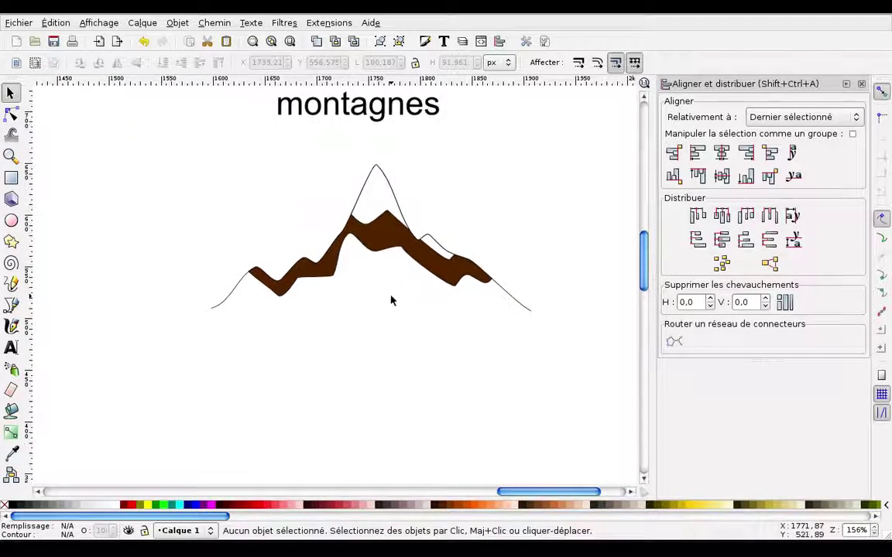
scroll(391, 301, "up", 1)
left_click(370, 171)
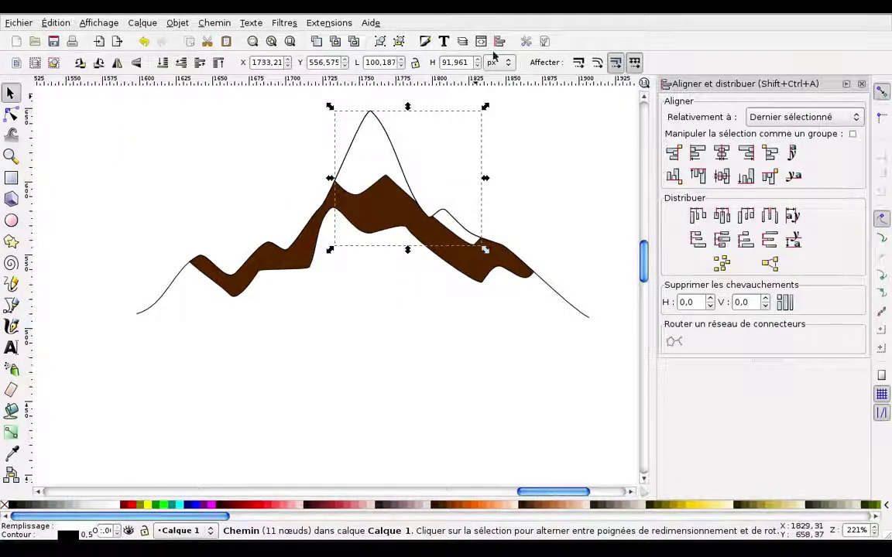
right_click(72, 537)
left_click(132, 526)
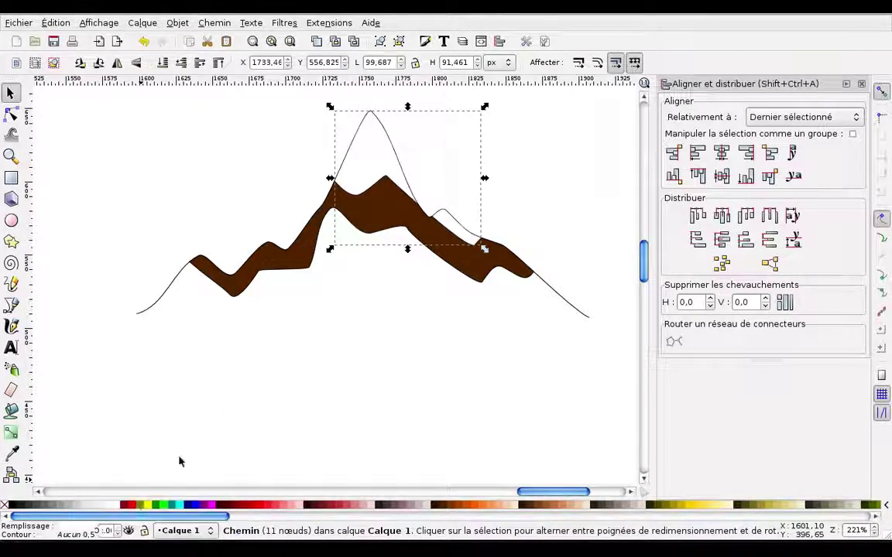
left_click(424, 41)
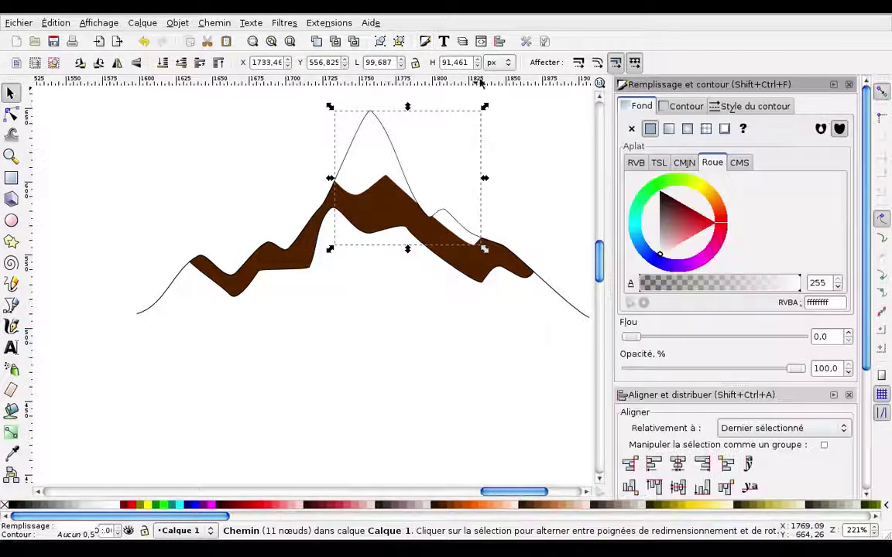
left_click(681, 108)
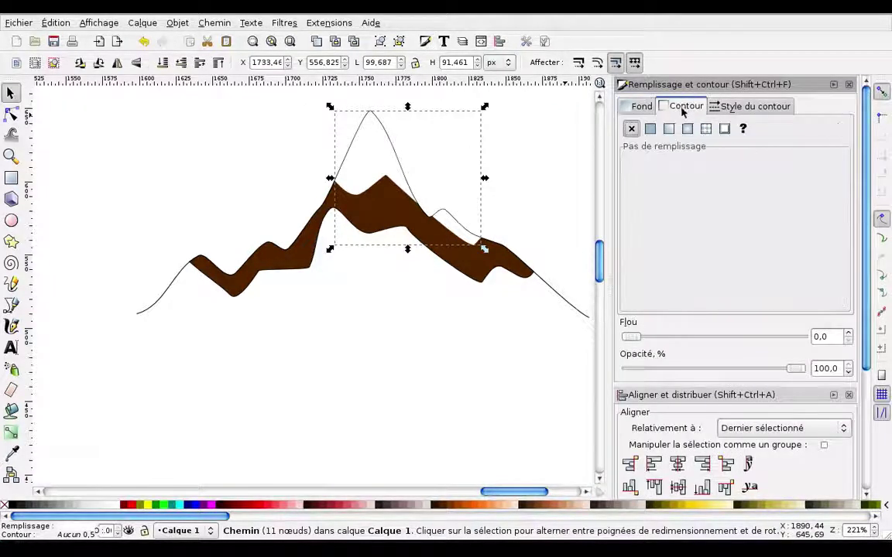
left_click(632, 130)
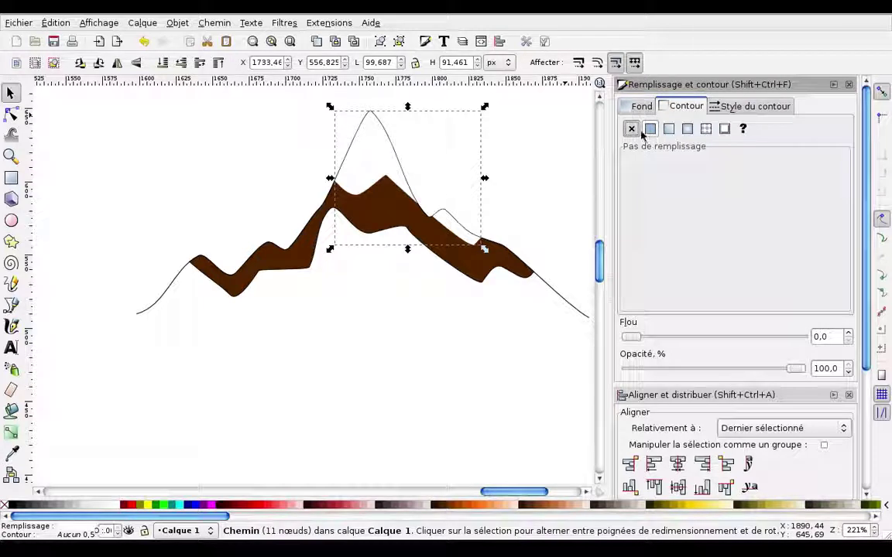
left_click(482, 288)
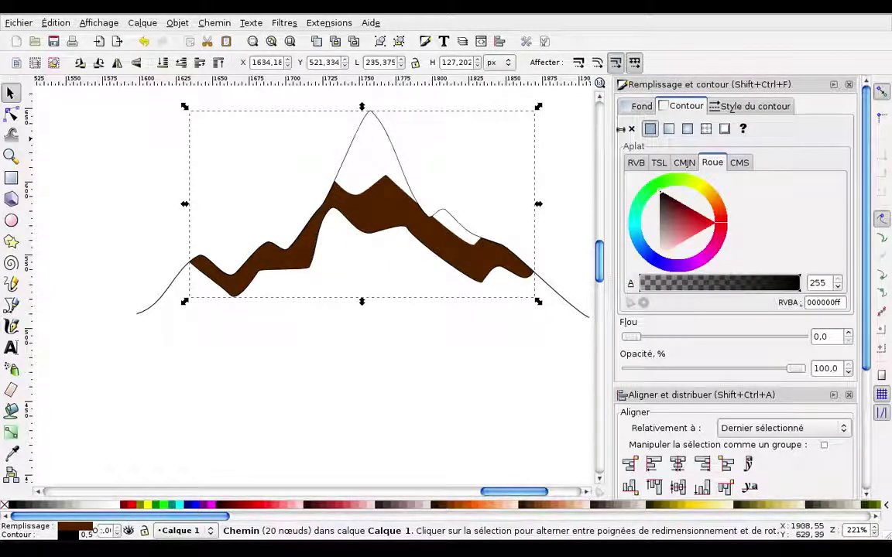
left_click(632, 129)
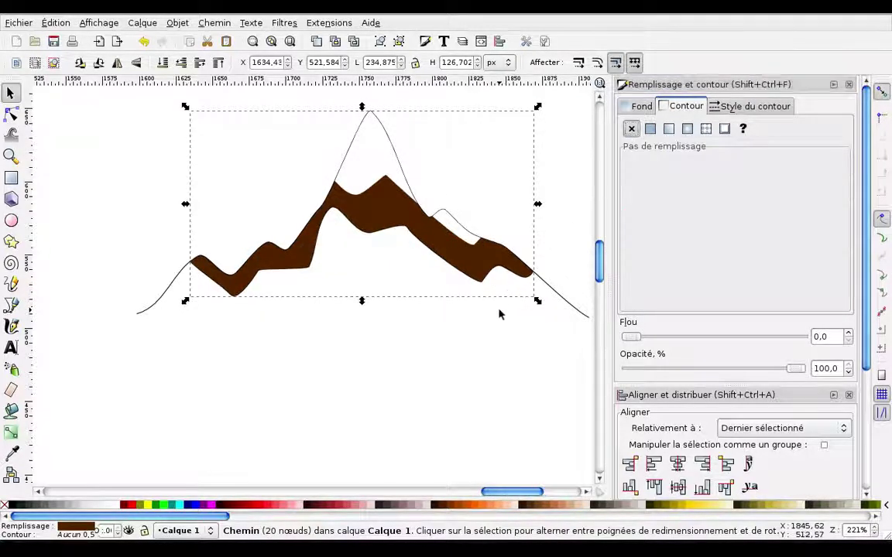
left_click(499, 313)
Set the thin mountain outline's stroke width to 2 px.
left_click(563, 301)
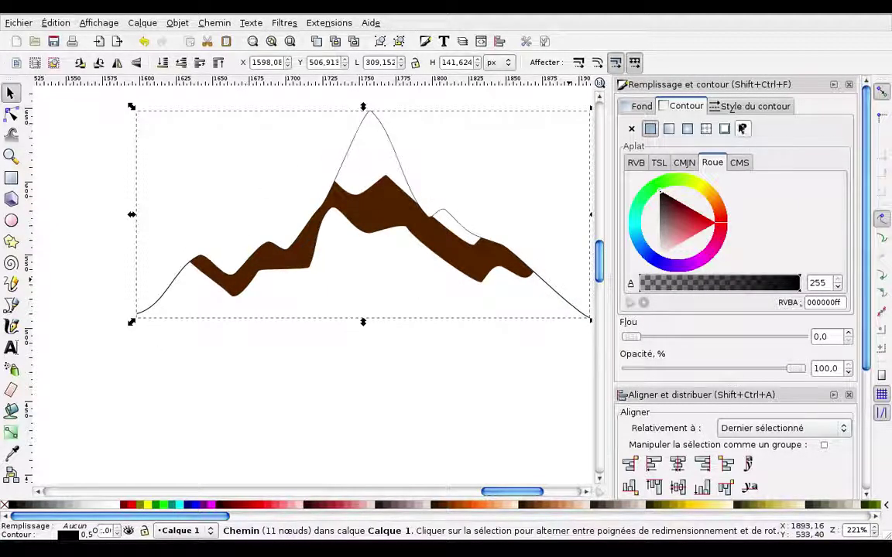
left_click(738, 108)
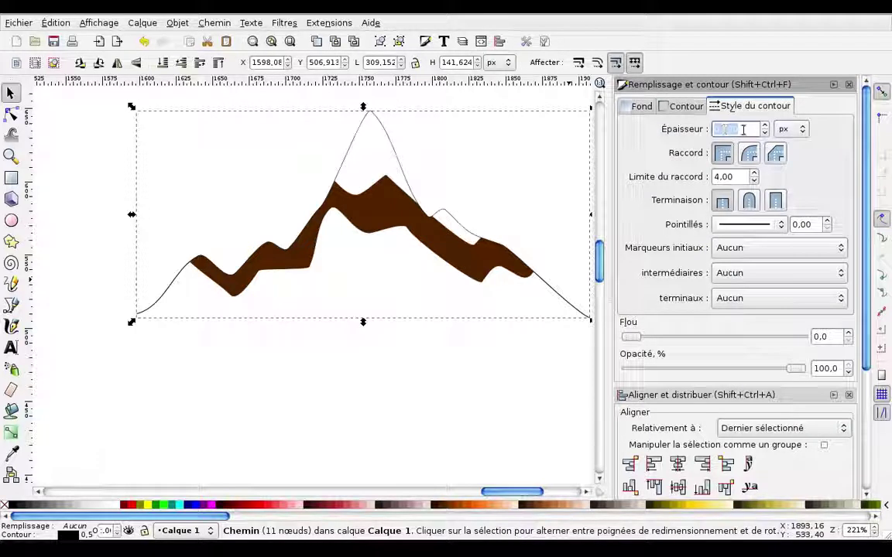
left_click_drag(736, 129, 681, 128)
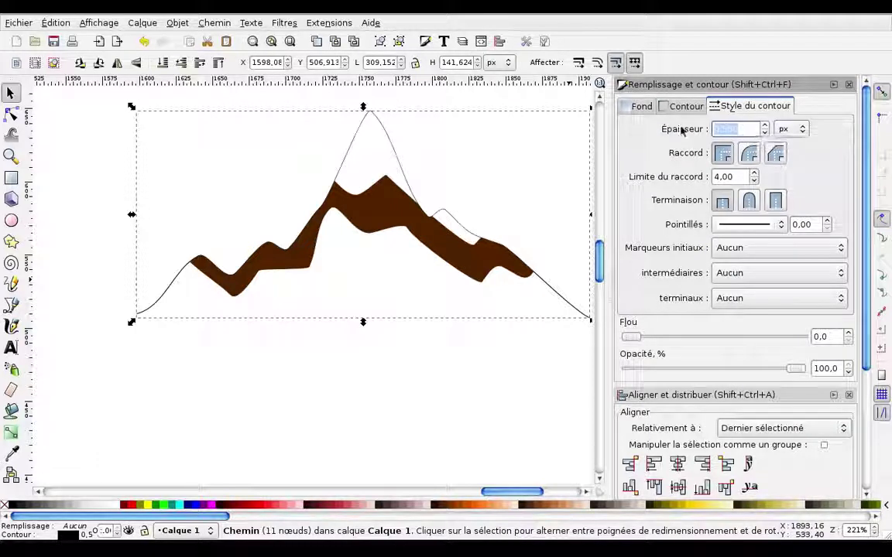
type("1")
key("Return")
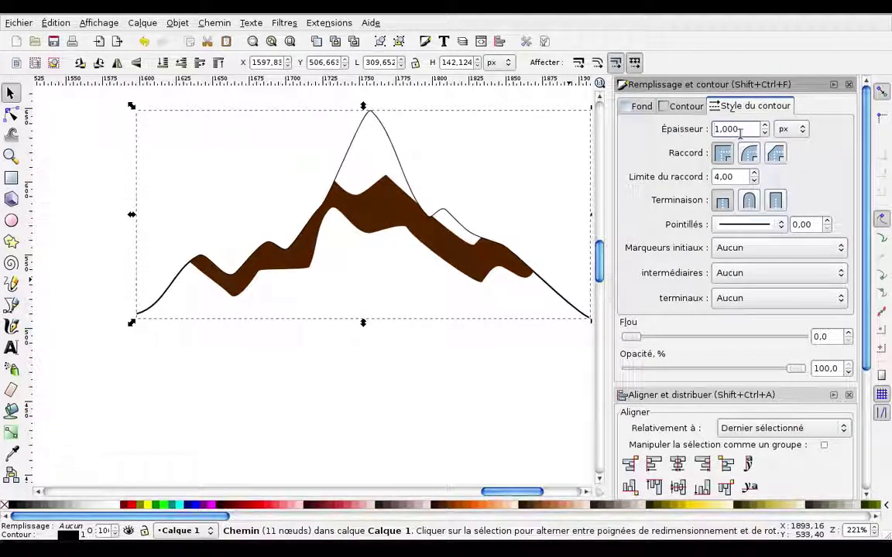
left_click_drag(736, 130, 674, 122)
type("2")
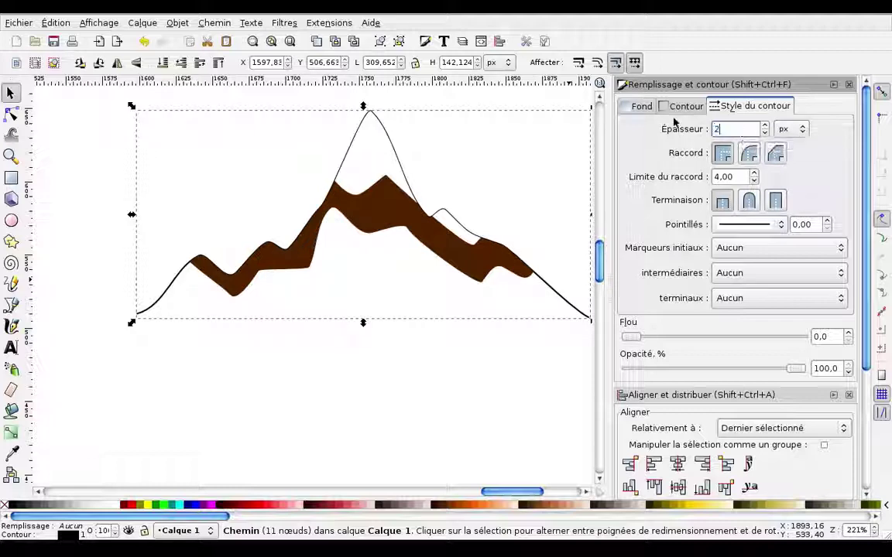
key("Return")
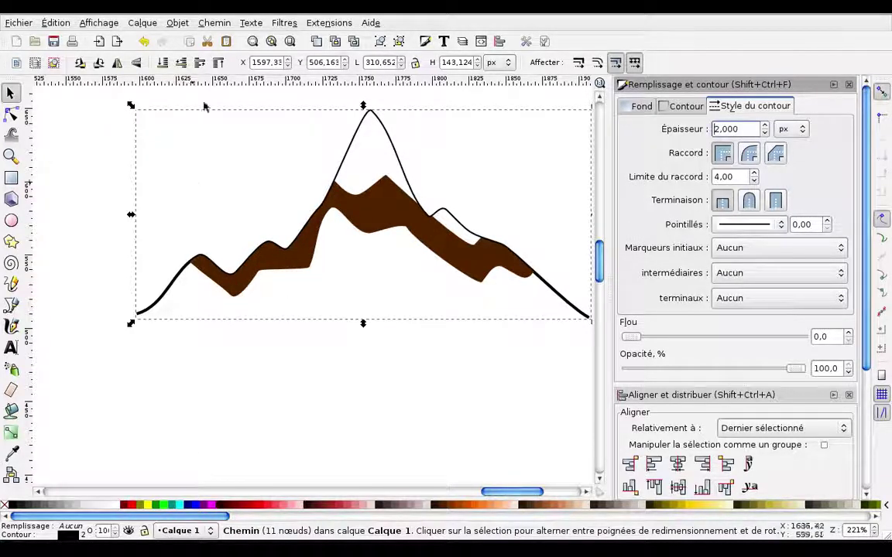
left_click(177, 23)
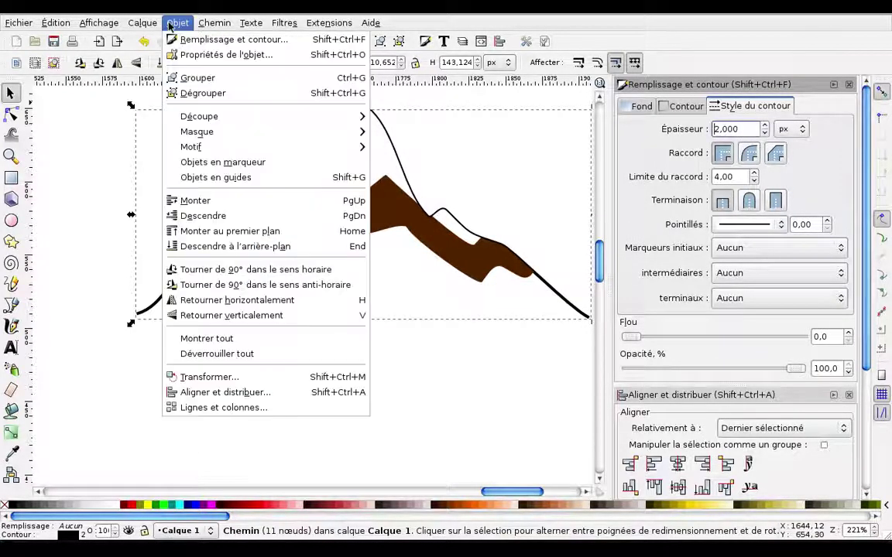
Raise the thick outline above the brown shape, then group the white peak, brown band and outline.
left_click(203, 230)
left_click(248, 414)
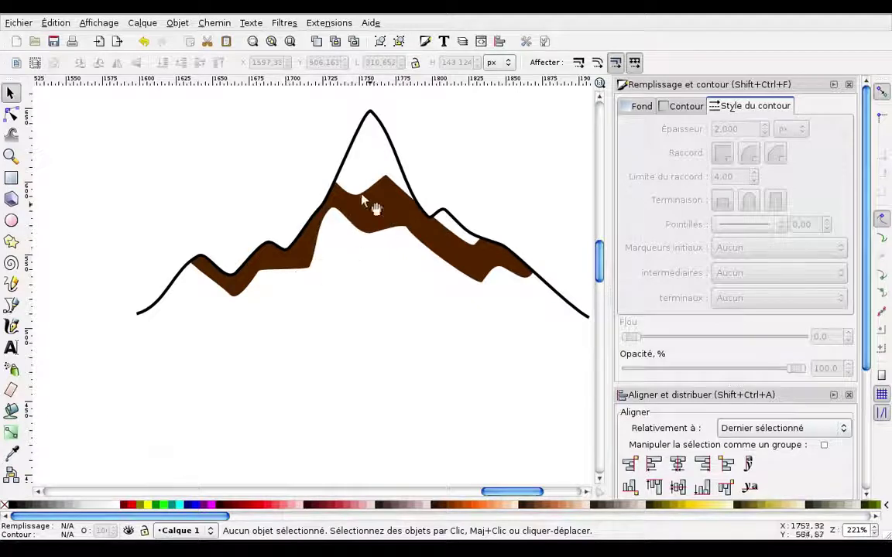
left_click(367, 172)
left_click(370, 213, "shift")
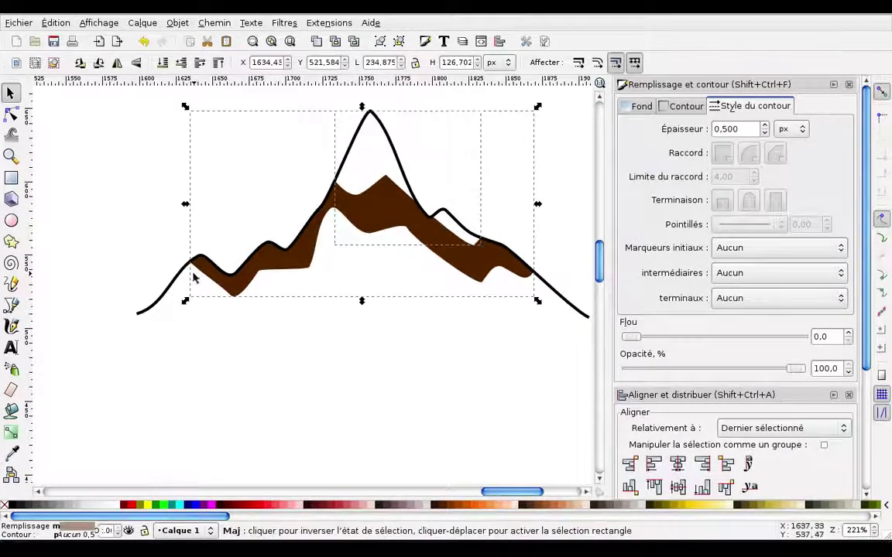
left_click(178, 284, "shift")
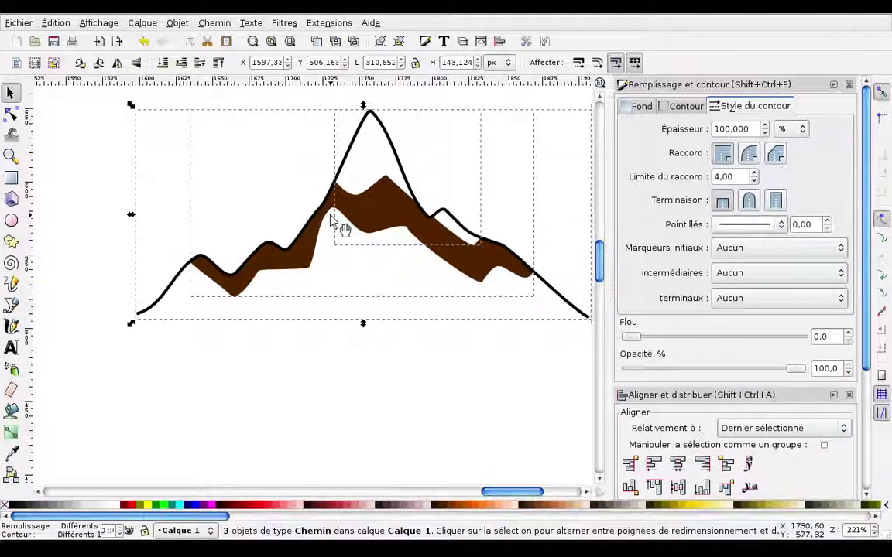
left_click(176, 24)
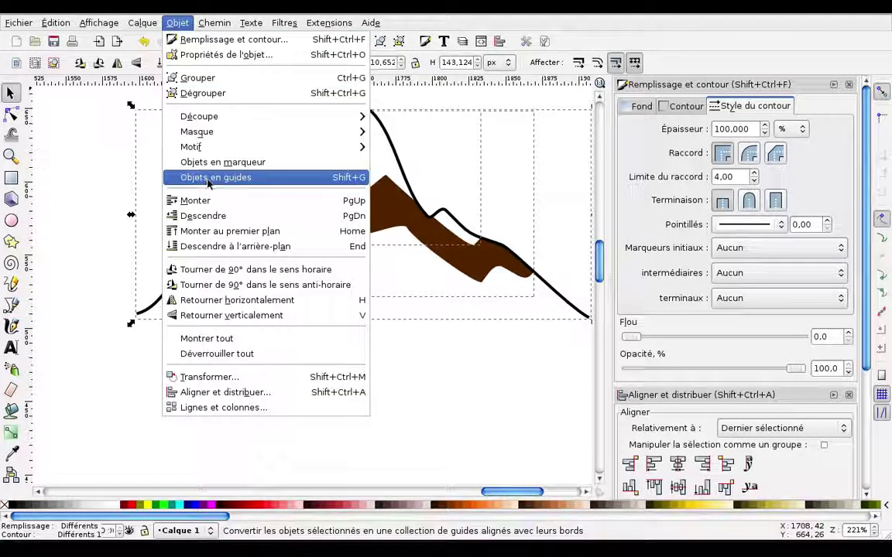
left_click(197, 78)
left_click(287, 430)
Drag two nodes of the brown band lower and rightward on the mountain's right slope.
key("minus")
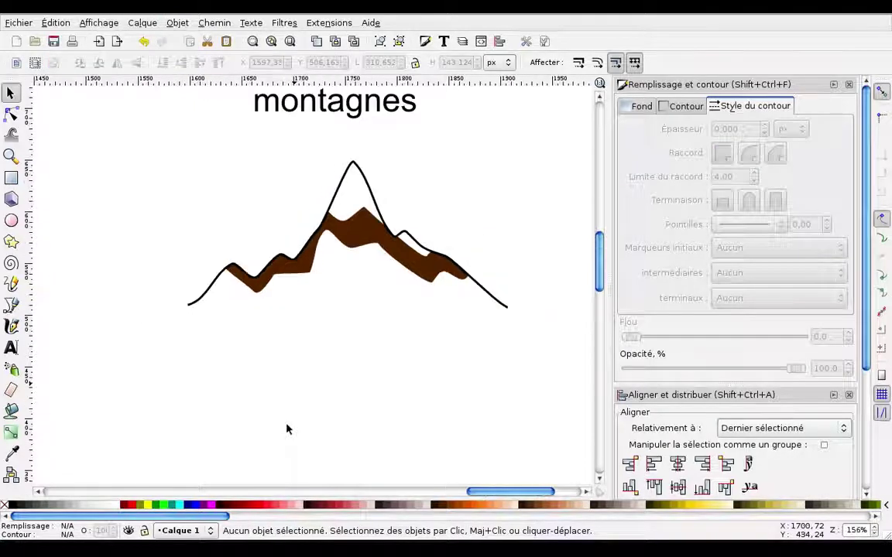
scroll(267, 391, "up", 2)
scroll(263, 375, "right", 2)
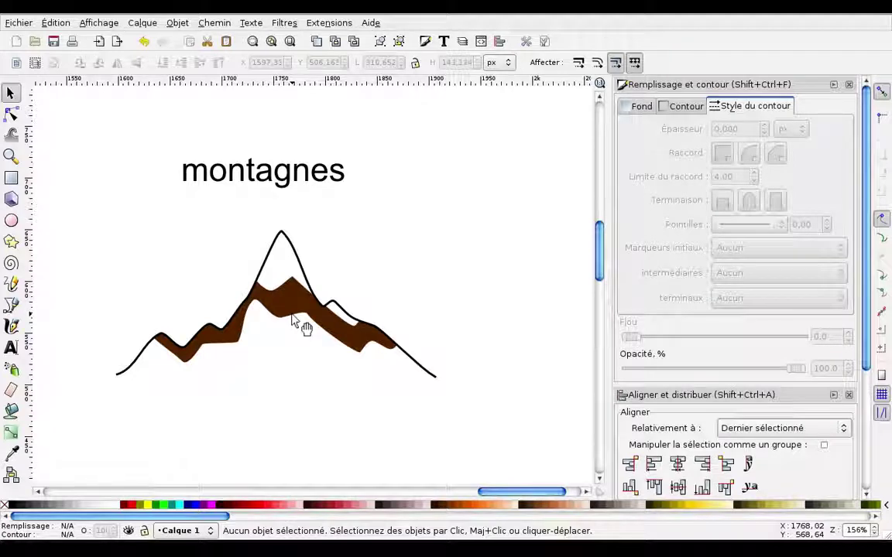
key("n")
left_click(285, 320)
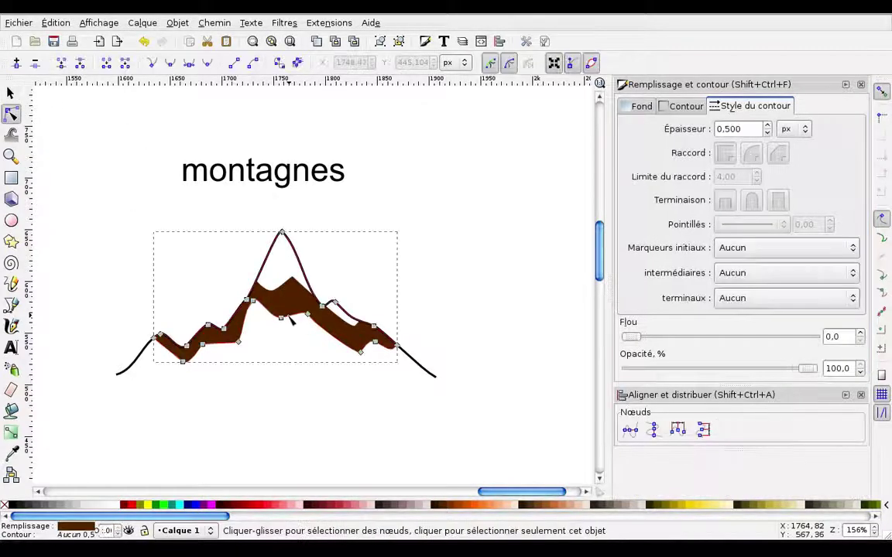
left_click_drag(285, 322, 289, 329)
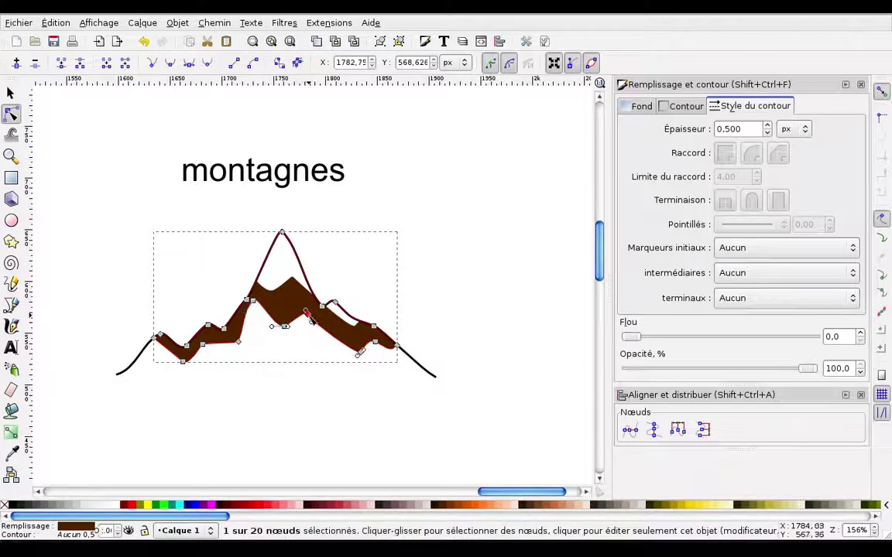
left_click_drag(311, 320, 322, 339)
key("Escape")
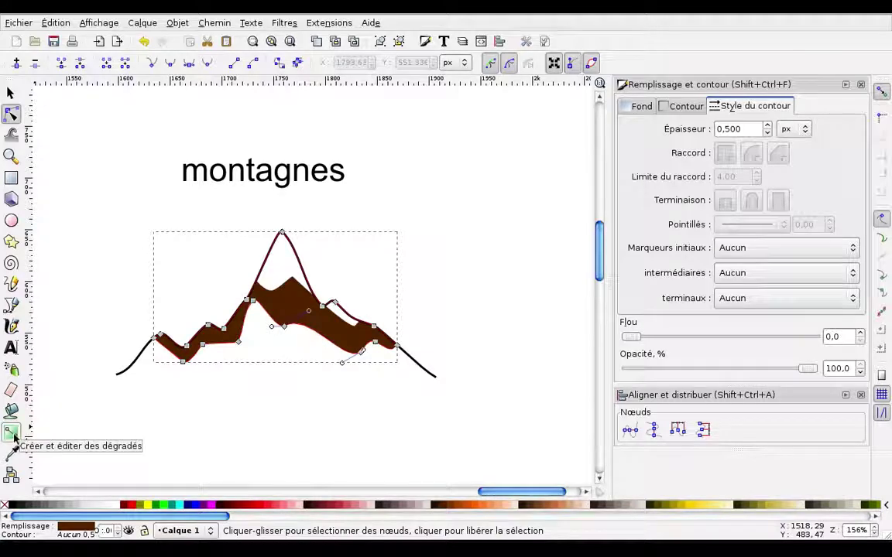
left_click(12, 434)
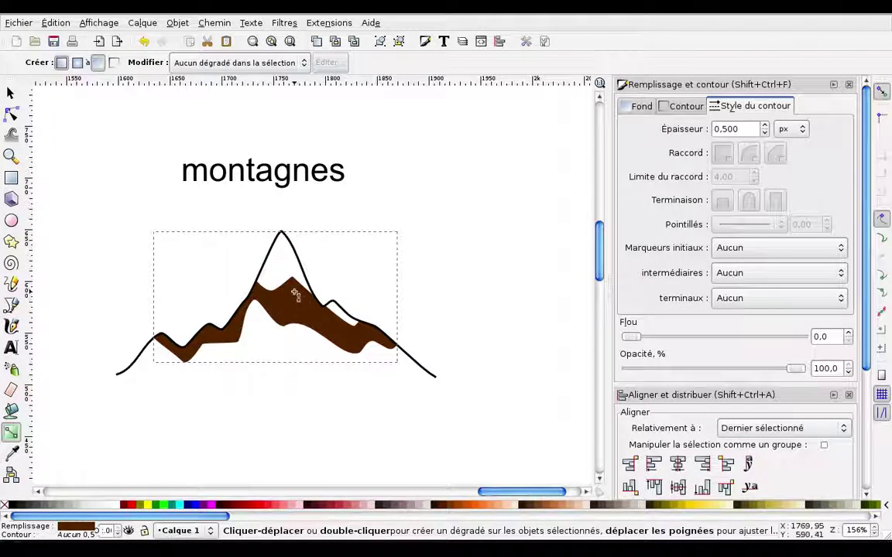
Give the brown band a gradient fading from dark brown at the peaks to transparent below.
left_click_drag(294, 292, 302, 353)
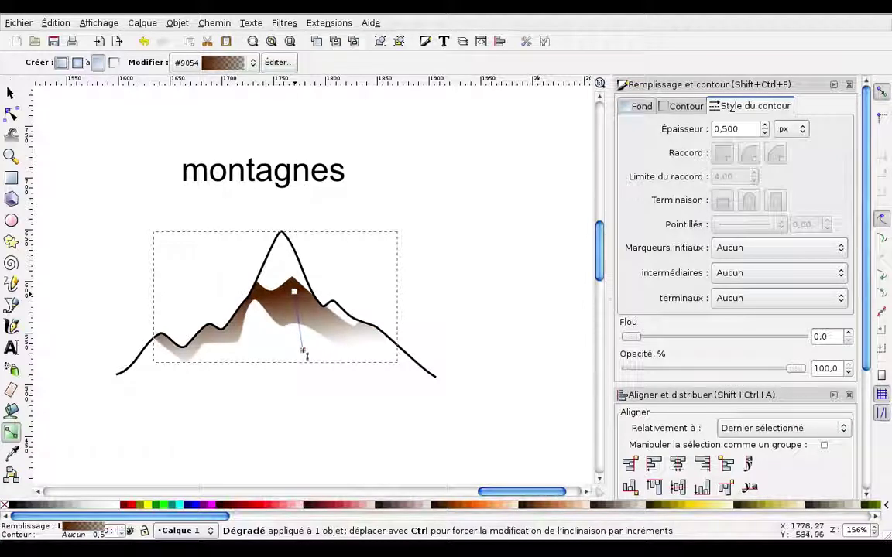
left_click_drag(303, 353, 296, 369)
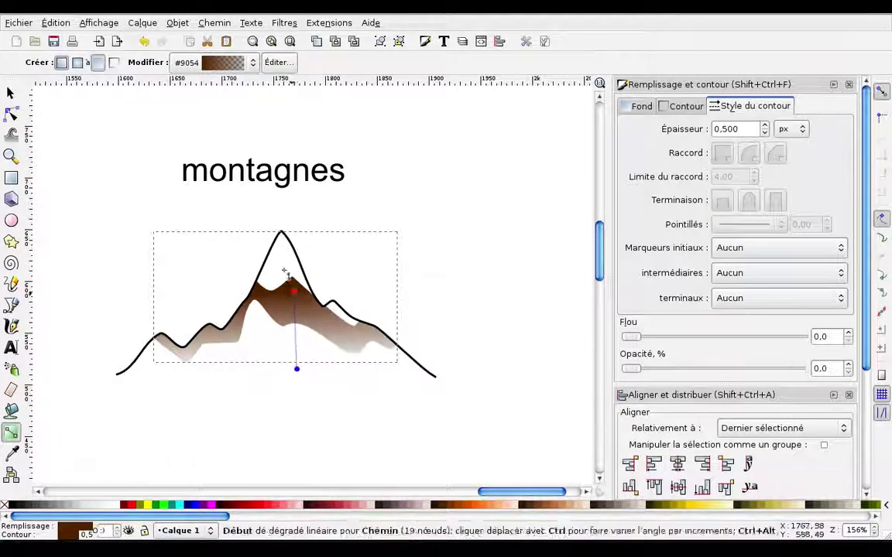
left_click(16, 93)
left_click(75, 113)
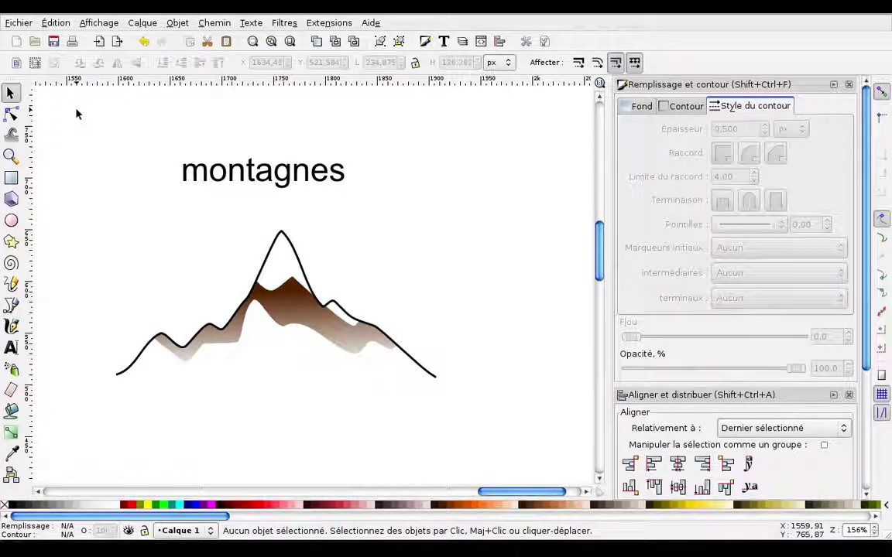
key("minus")
key("minus")
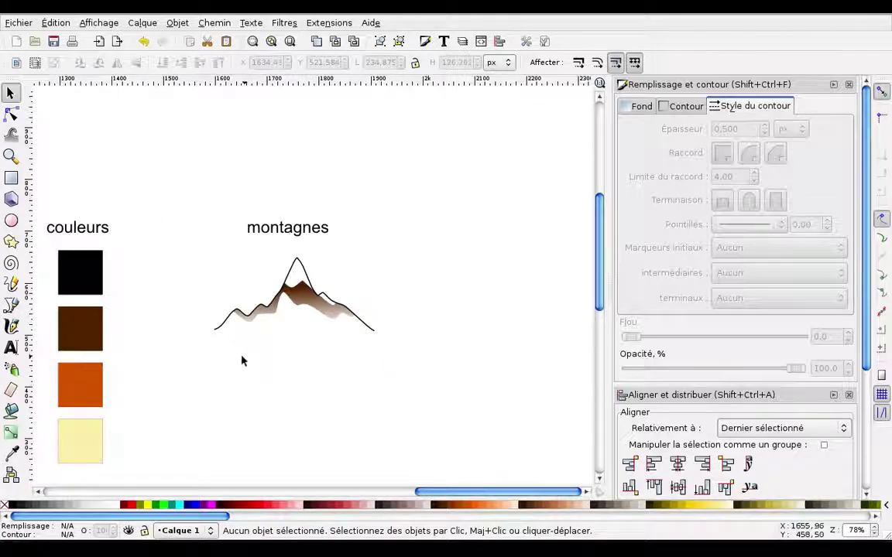
Select the mountain group, bring the couleurs and montagnes sections into view, and save the sheet.
left_click_drag(197, 361, 402, 255)
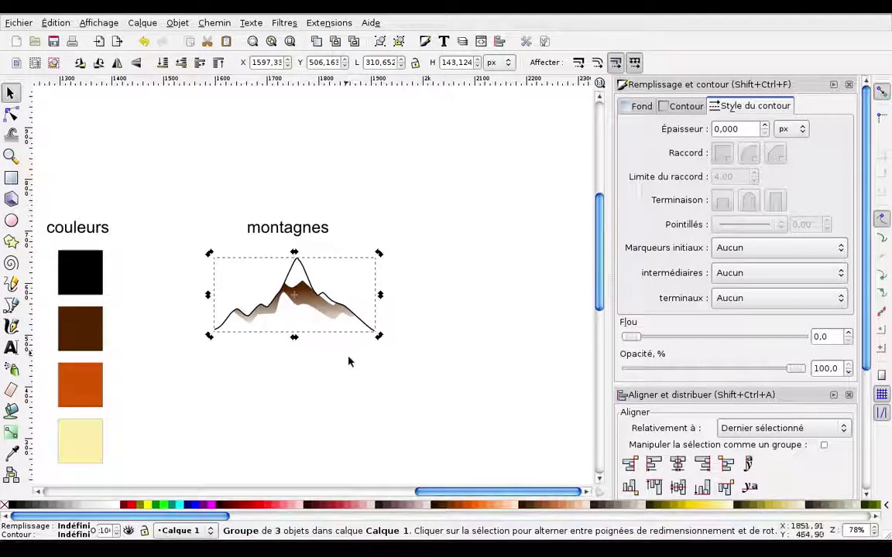
left_click_drag(410, 372, 377, 341)
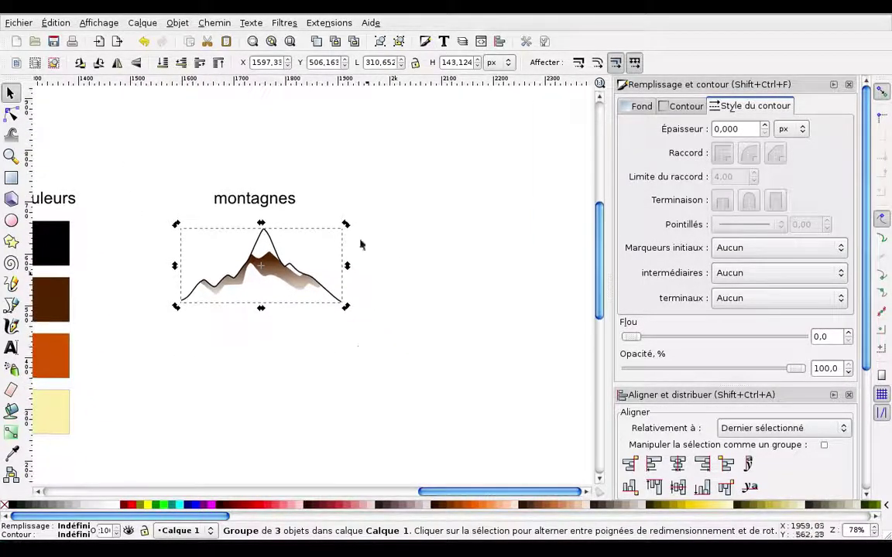
left_click(271, 45)
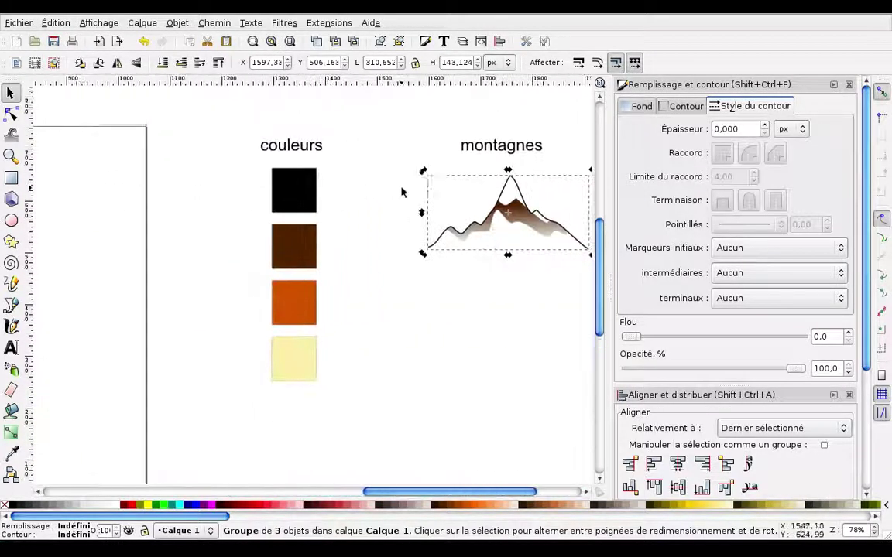
left_click_drag(404, 193, 235, 179)
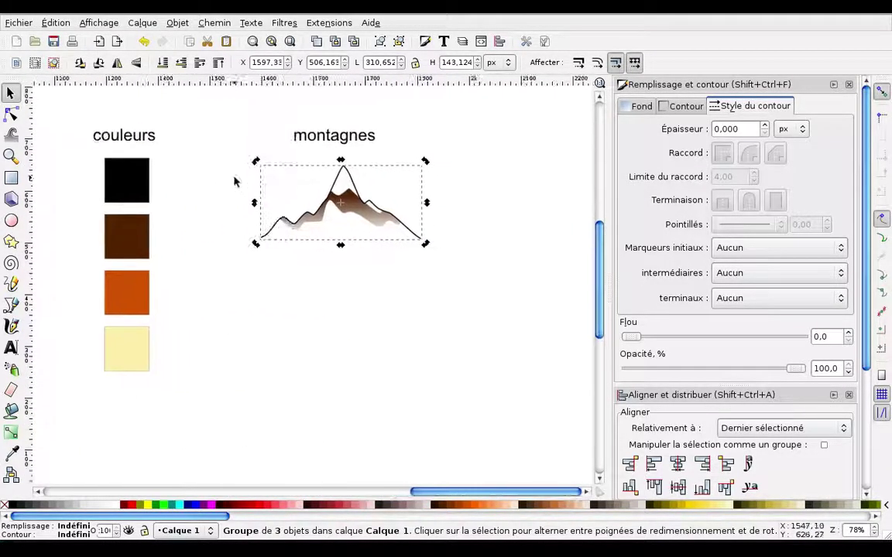
left_click(54, 41)
left_click(289, 381)
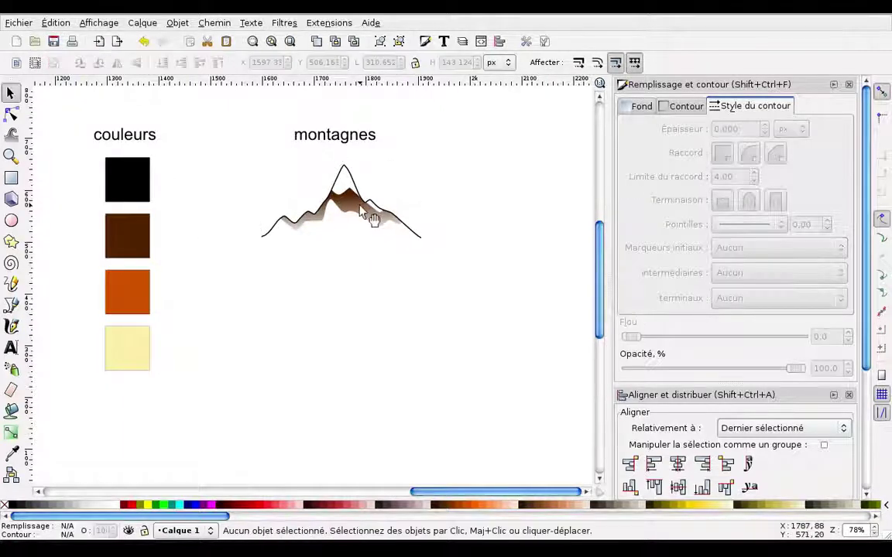
scroll(346, 275, "down", 1)
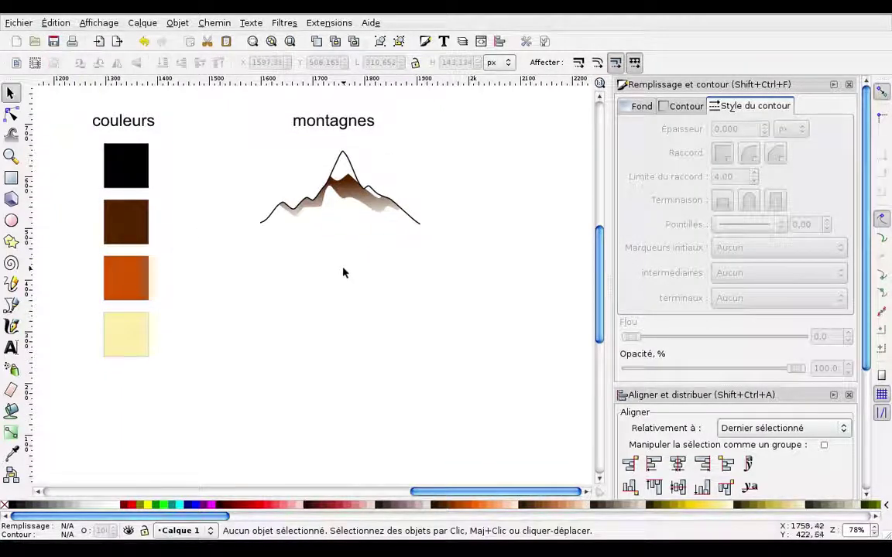
Sketch a second mountain ridge line with three shadow loops on its slopes.
left_click(12, 286)
left_click_drag(250, 307, 336, 287)
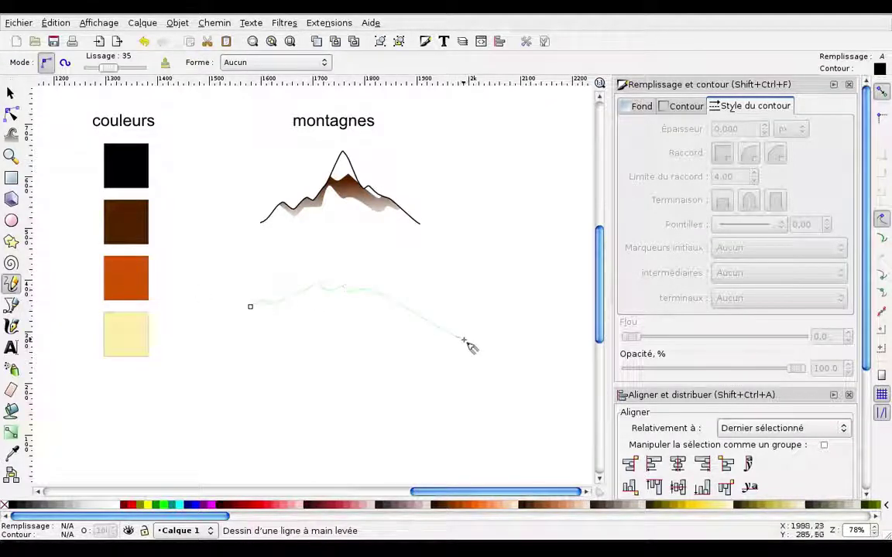
left_click_drag(464, 340, 465, 339)
left_click_drag(248, 308, 229, 332)
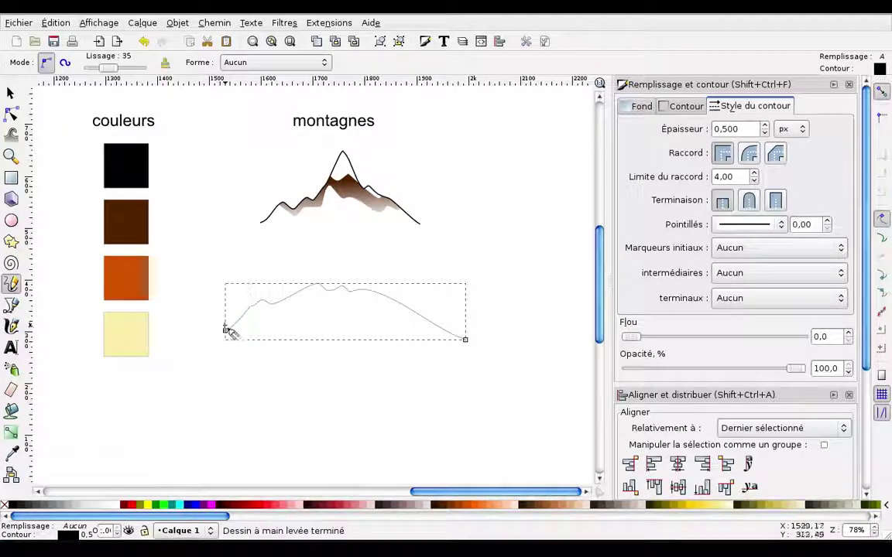
mouse_move(245, 296)
left_mouse_down()
mouse_move(286, 294)
mouse_move(247, 297)
left_mouse_up()
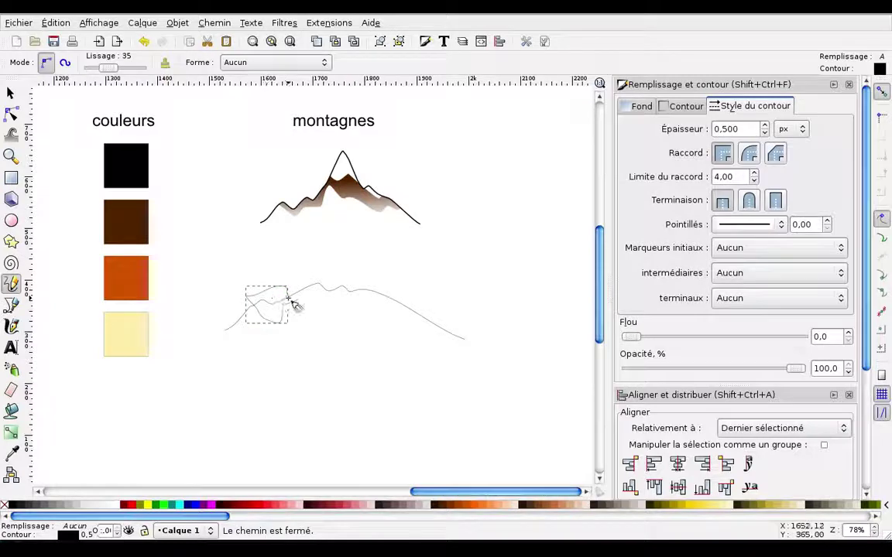
mouse_move(300, 281)
left_mouse_down()
mouse_move(370, 278)
mouse_move(302, 282)
left_mouse_up()
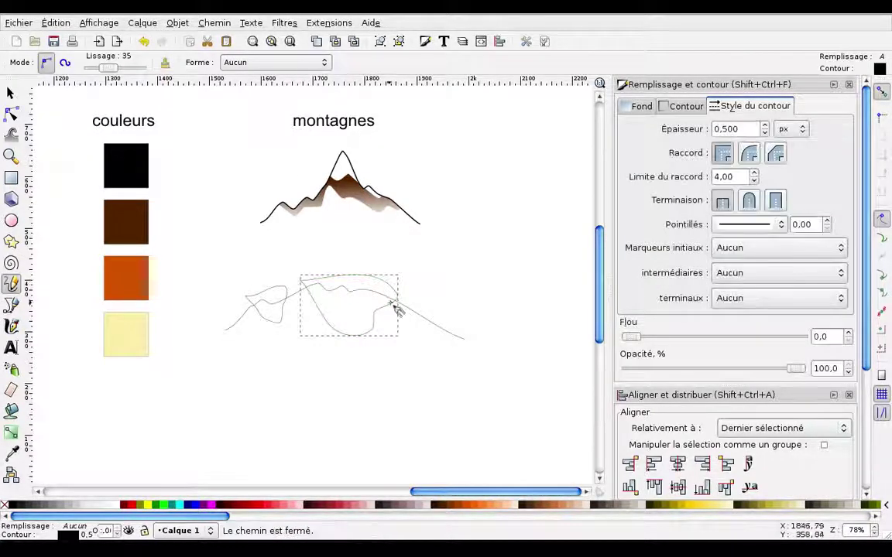
mouse_move(422, 304)
left_mouse_down()
mouse_move(432, 332)
mouse_move(422, 304)
left_mouse_up()
mouse_move(279, 335)
left_mouse_down()
mouse_move(313, 340)
mouse_move(280, 336)
left_mouse_up()
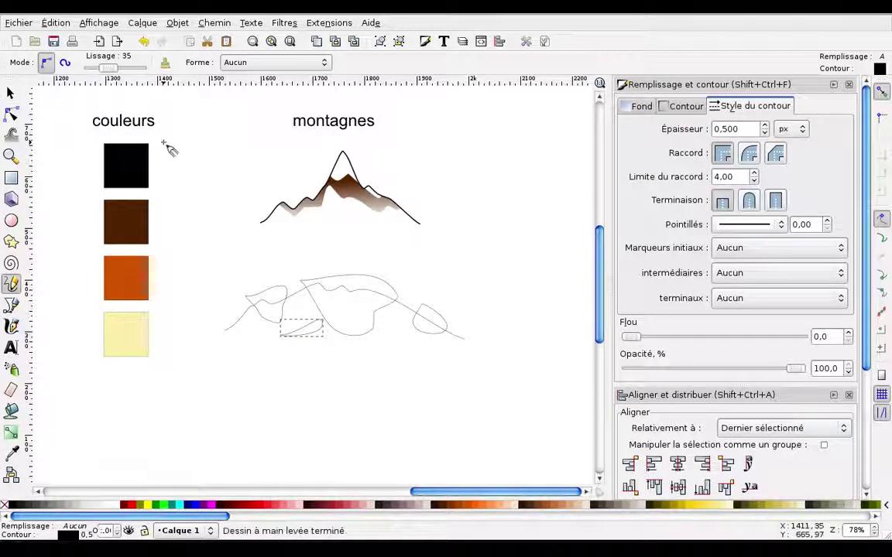
Combine the three shadow loops into one path, undoing a trial simplify.
key("s")
left_click(283, 288, "shift")
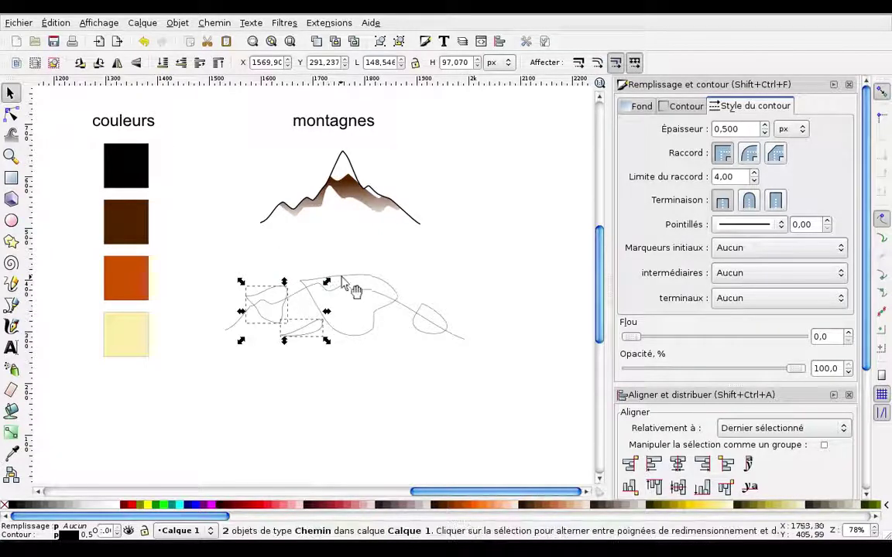
left_click(348, 283, "shift")
left_click(436, 317, "shift")
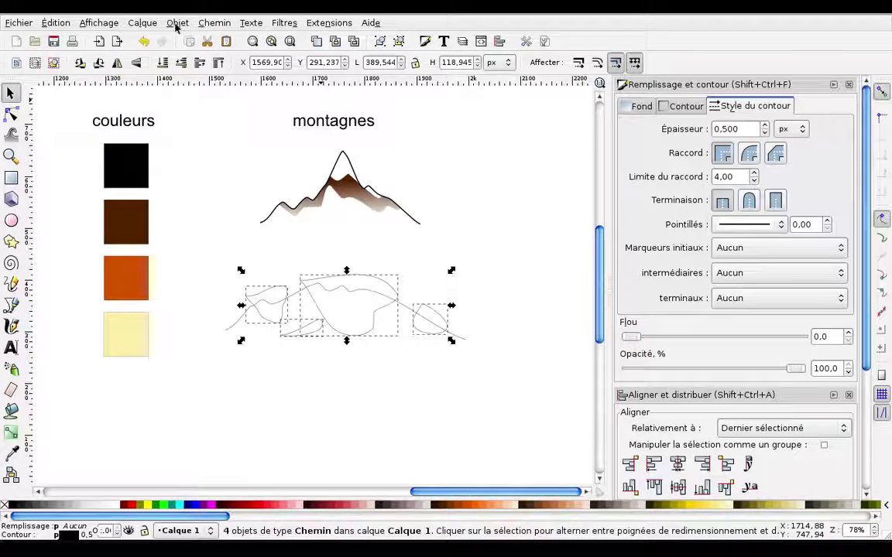
left_click(210, 22)
left_click(233, 193)
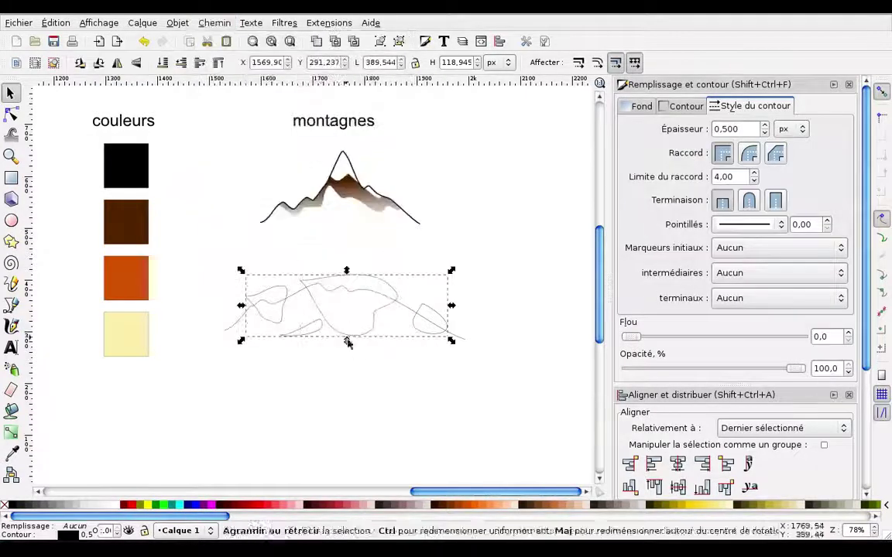
key("ctrl+l")
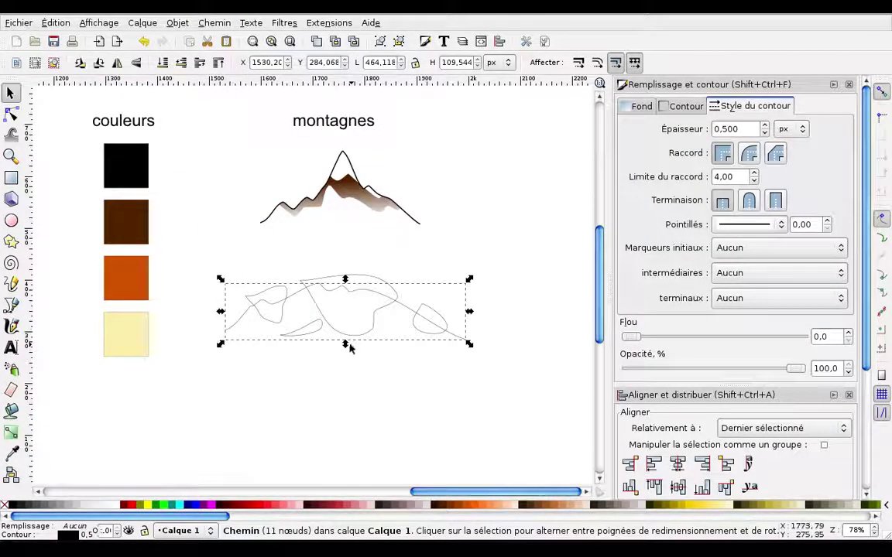
key("ctrl+z")
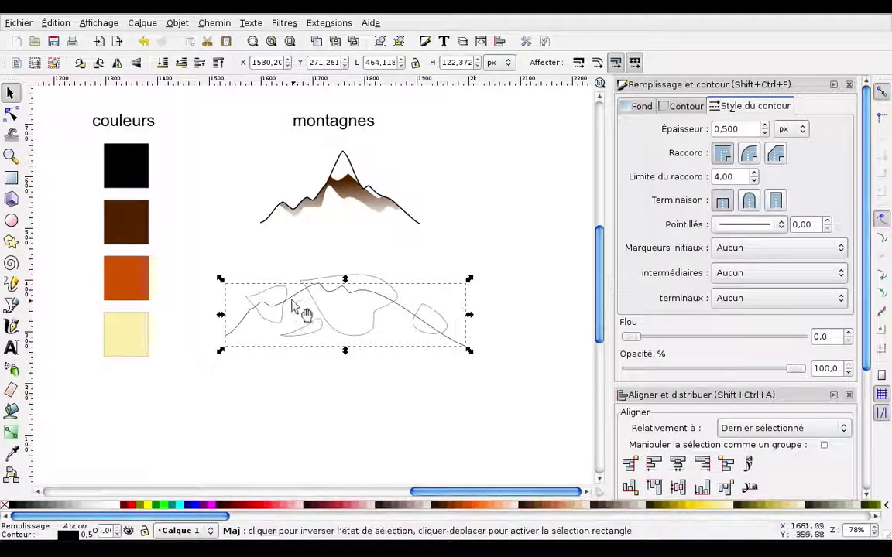
Intersect the shadow loops with the ridge line to trim them to the outline.
left_click(293, 303, "shift")
left_click(215, 23)
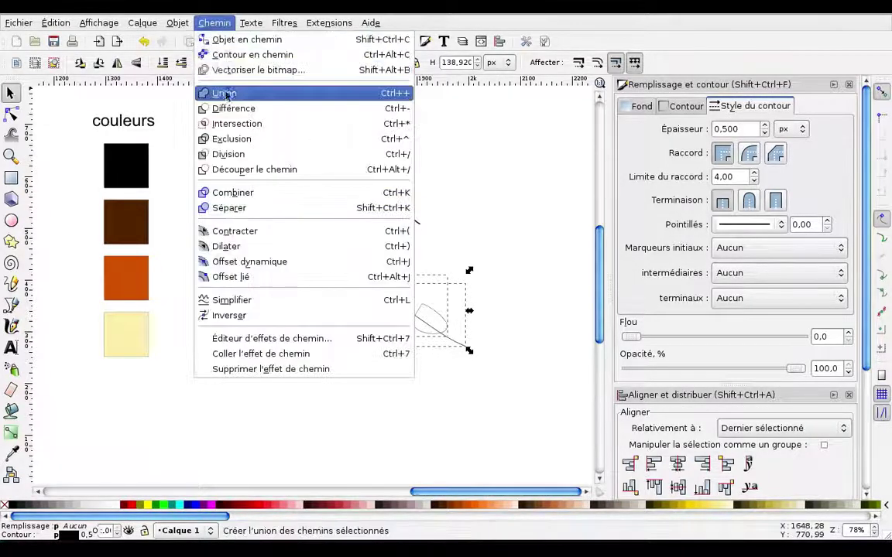
left_click(234, 121)
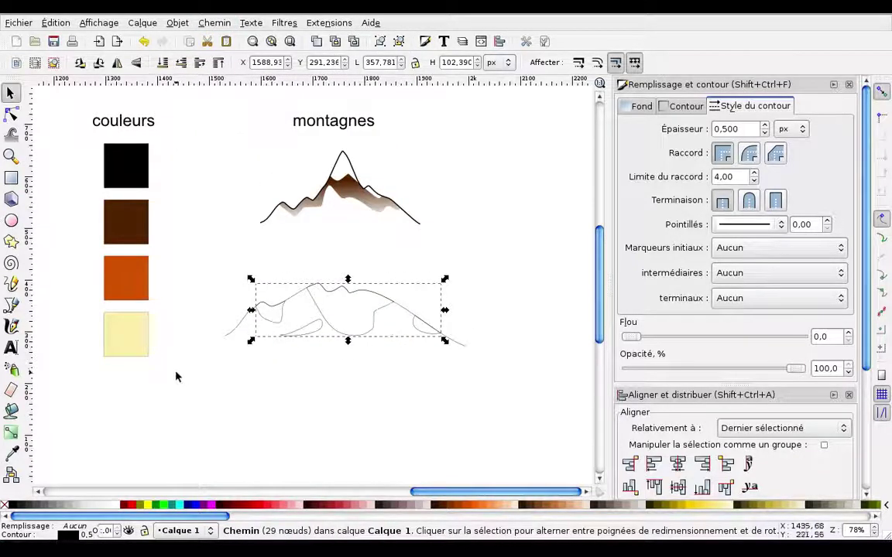
Apply the brown #9054 gradient to the shading, fading straight downward to transparent.
left_click(11, 433)
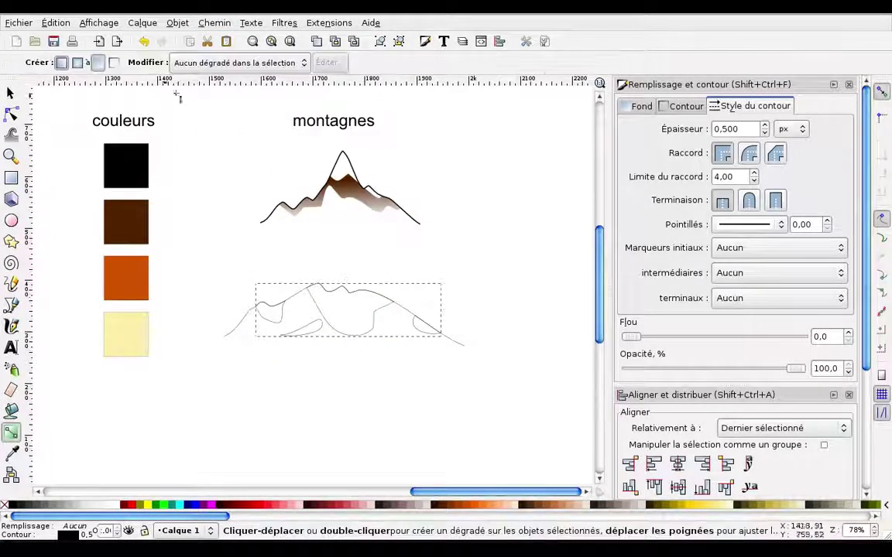
left_click(180, 67)
left_click(245, 80)
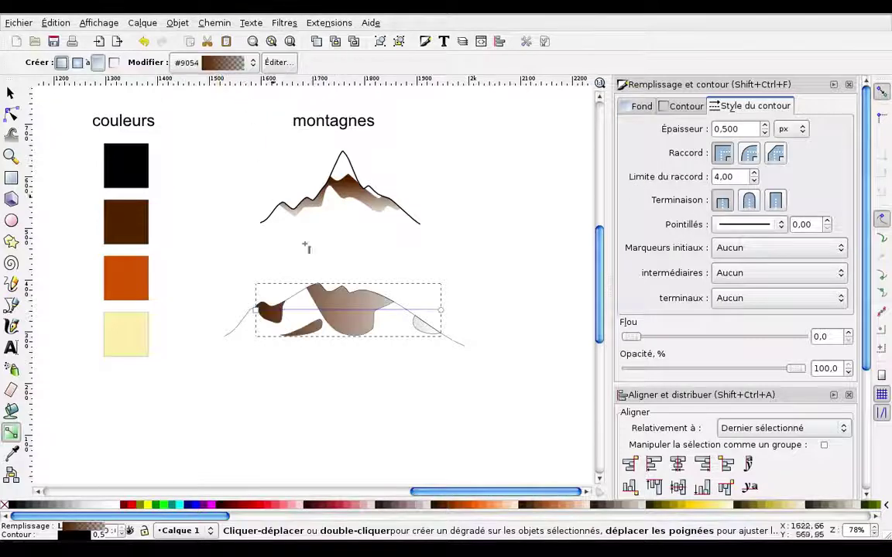
left_click_drag(256, 309, 322, 297)
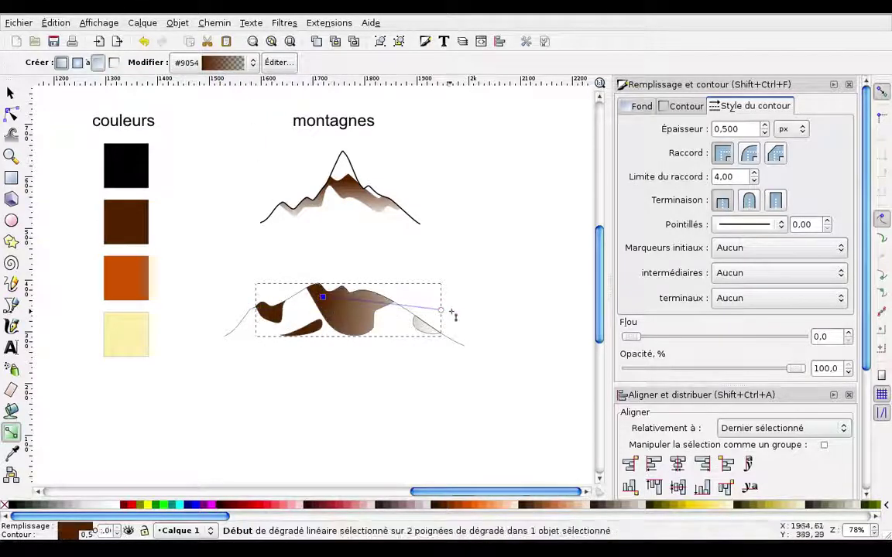
left_click_drag(441, 310, 357, 339)
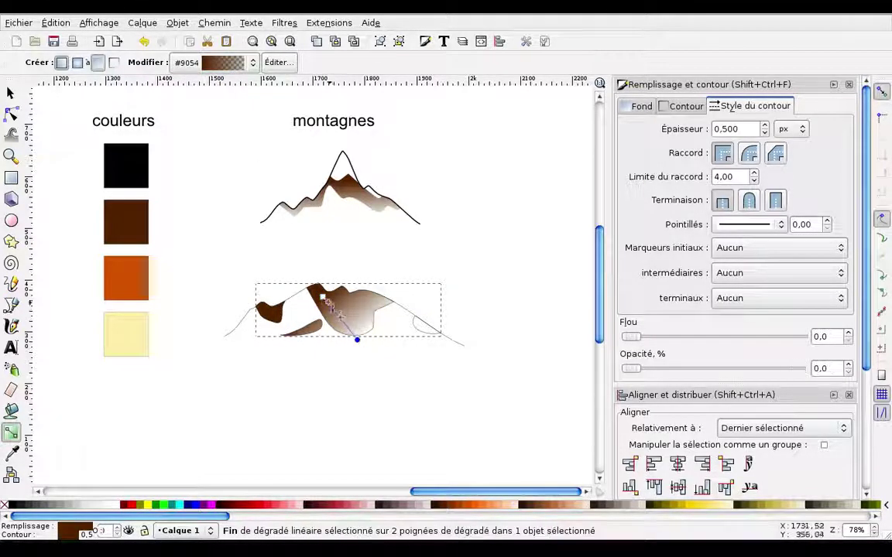
left_click_drag(321, 297, 356, 302)
left_click_drag(357, 339, 357, 344)
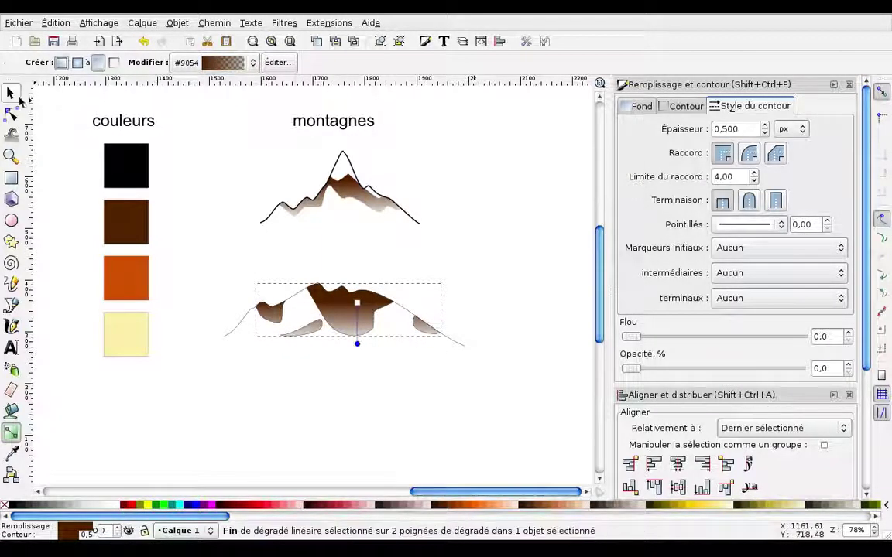
left_click(10, 94)
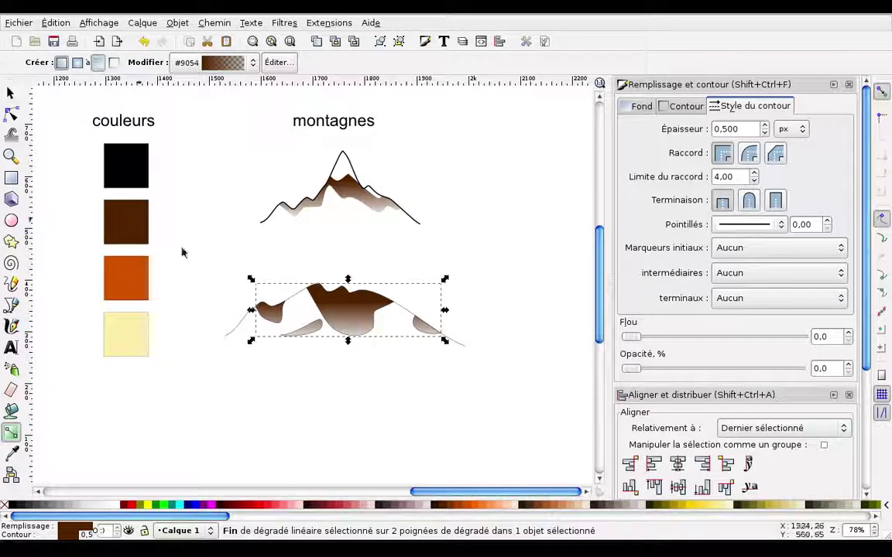
Remove the shading path's outline and give the lower mountain outline a 2 px stroke.
right_click(93, 529)
left_click(149, 527)
left_click(233, 326)
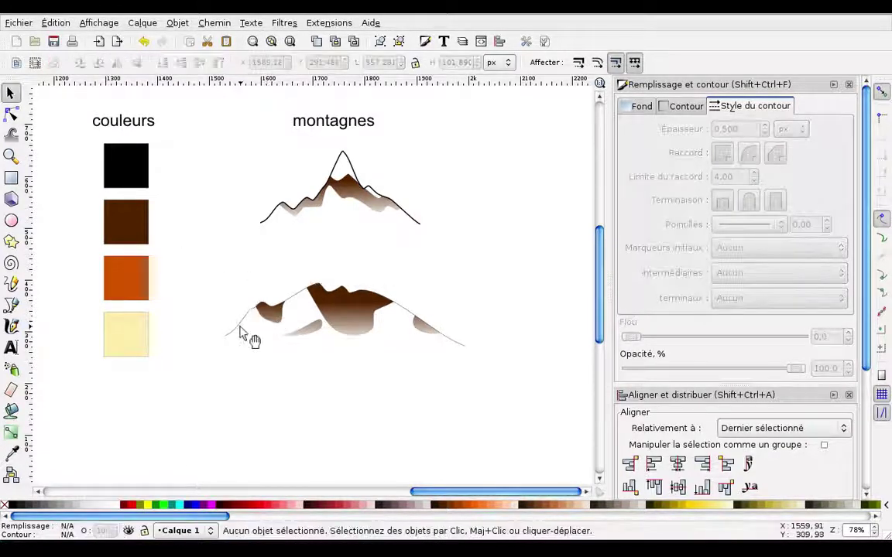
left_click(267, 331)
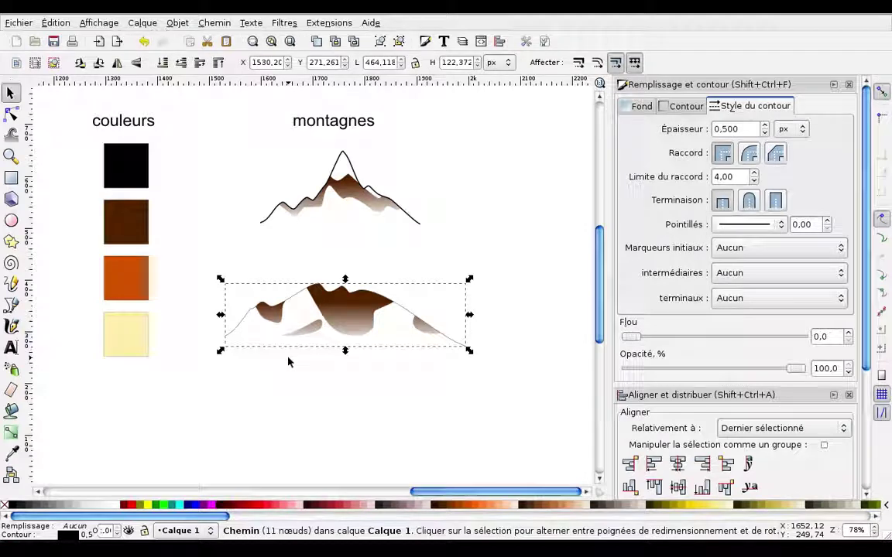
left_click(261, 341)
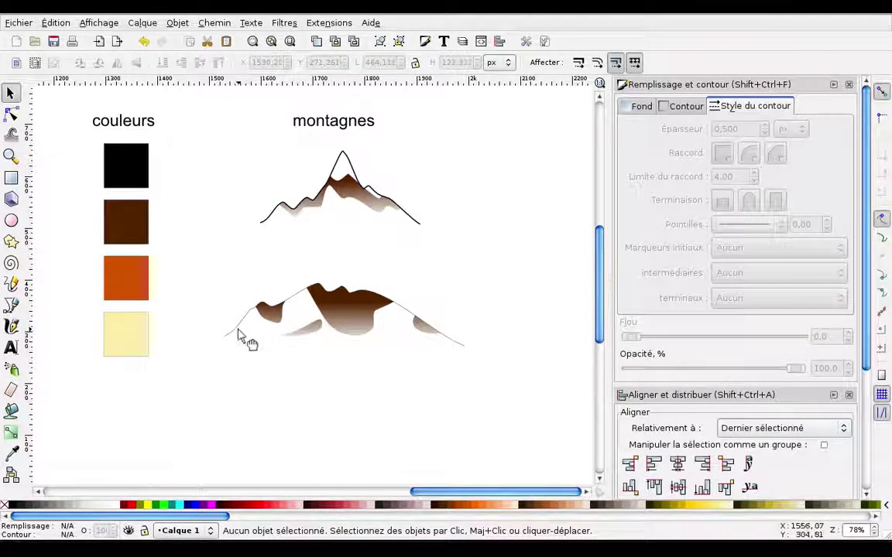
left_click(248, 341)
right_click(87, 537)
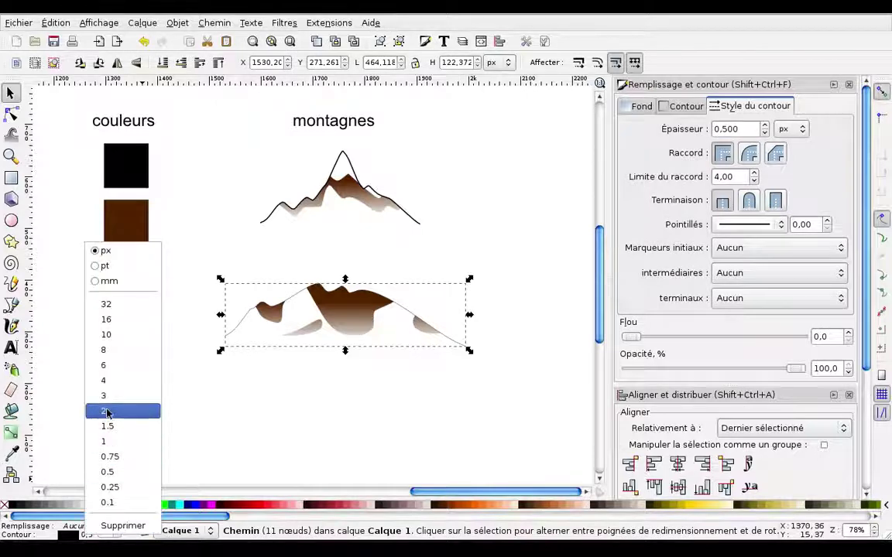
left_click(101, 407)
left_click(247, 415)
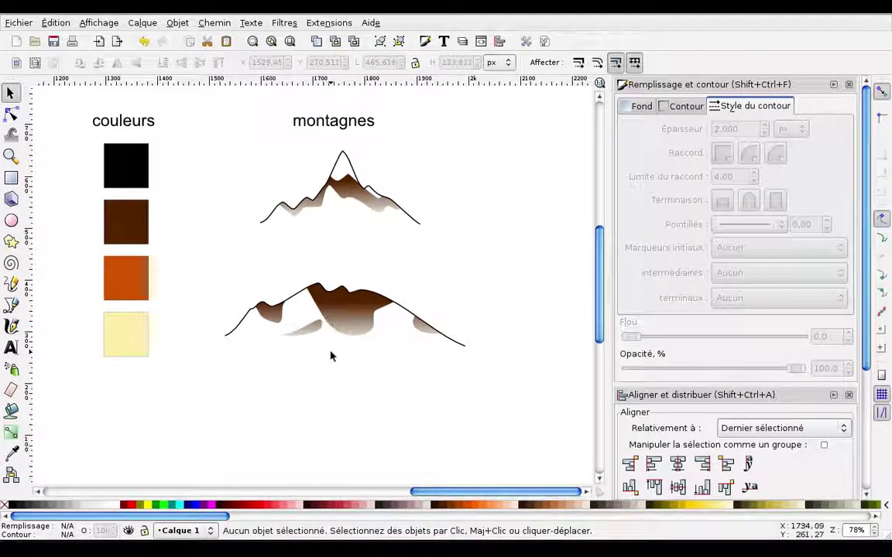
Group the lower mountain's parts with Ctrl+G and scale the group down to about 284 px wide.
left_click_drag(198, 267, 498, 389)
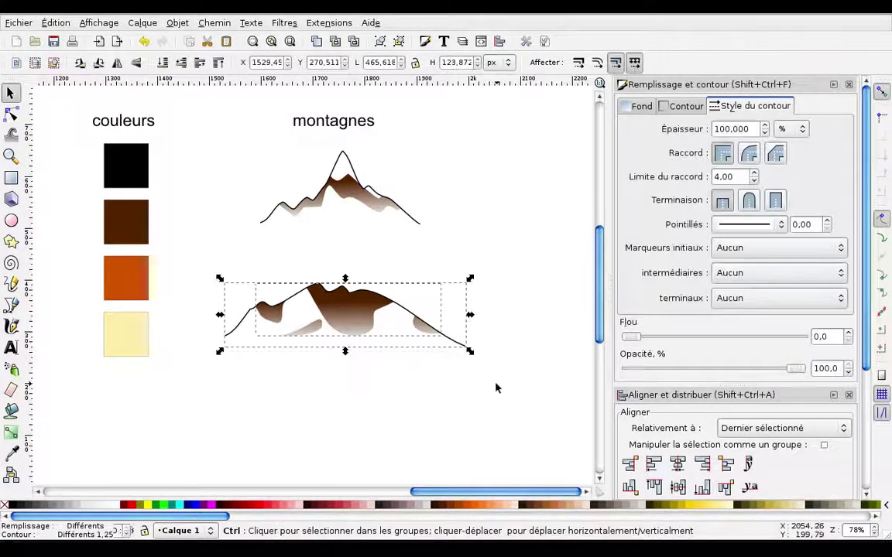
key("ctrl+g")
left_click_drag(471, 280, 449, 285)
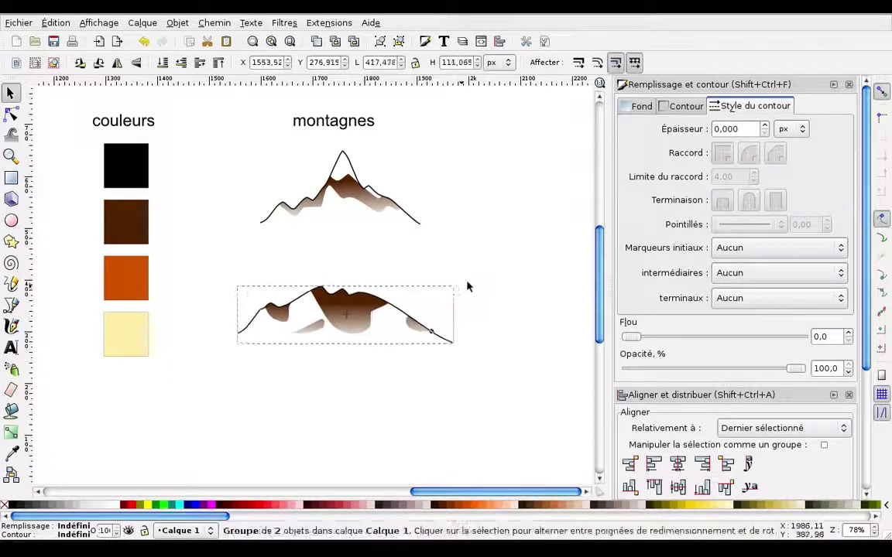
key("Escape")
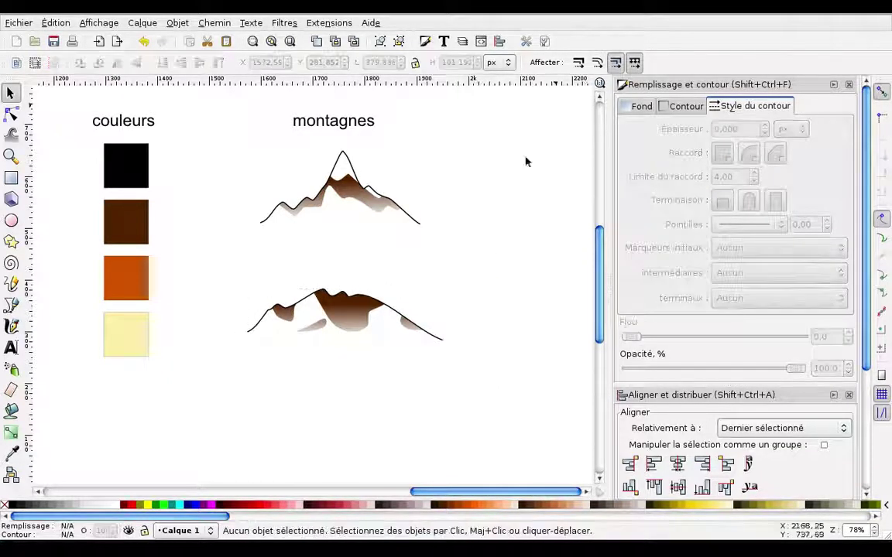
left_click(403, 321)
left_click_drag(447, 284, 413, 312)
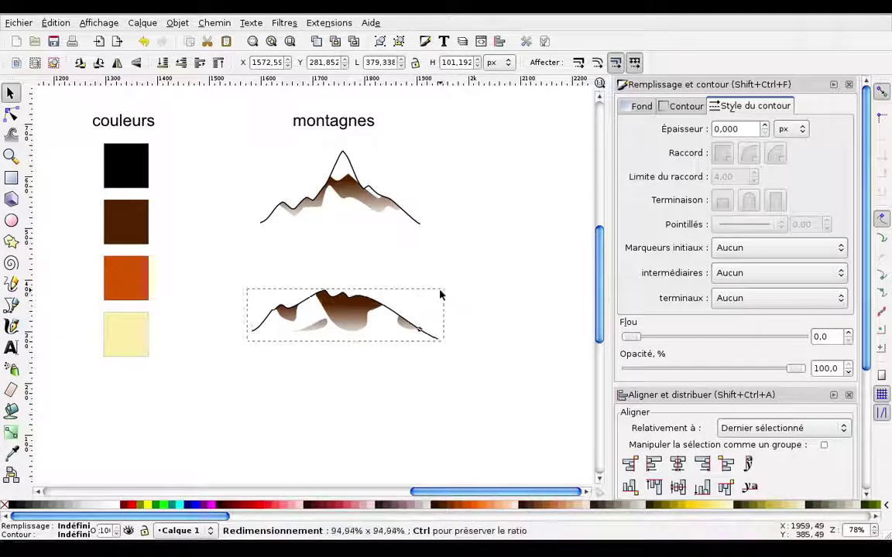
key("ctrl+z")
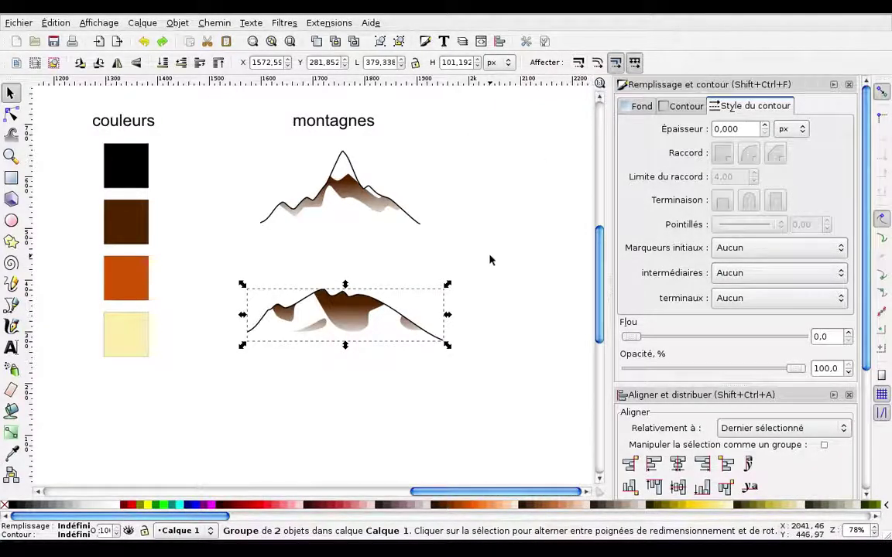
key("Escape")
left_click(377, 318)
left_click_drag(447, 286, 426, 298)
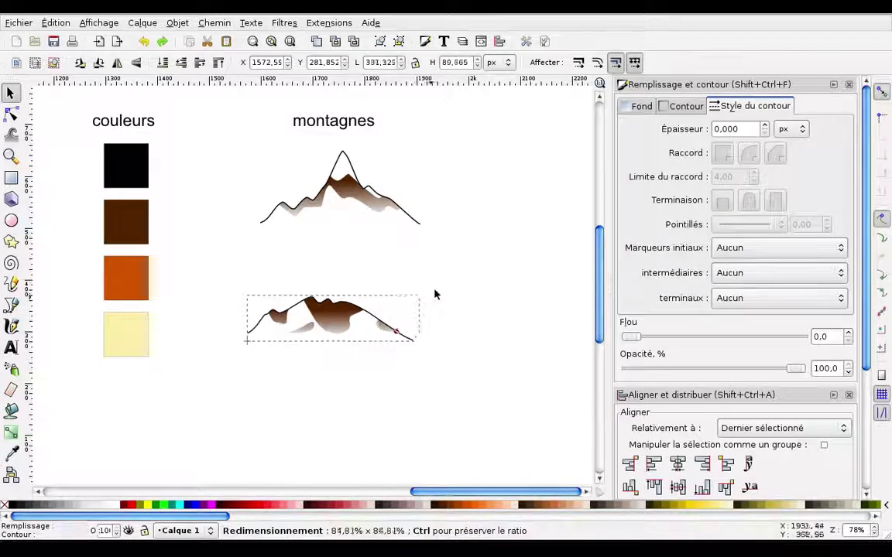
key("Escape")
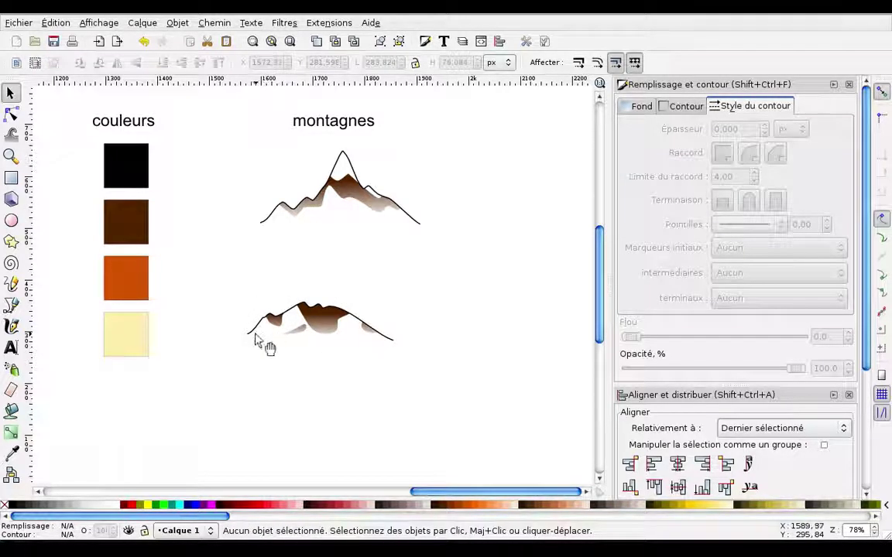
Move the shrunken second mountain up to sit just below the first mountain.
double_click(262, 330)
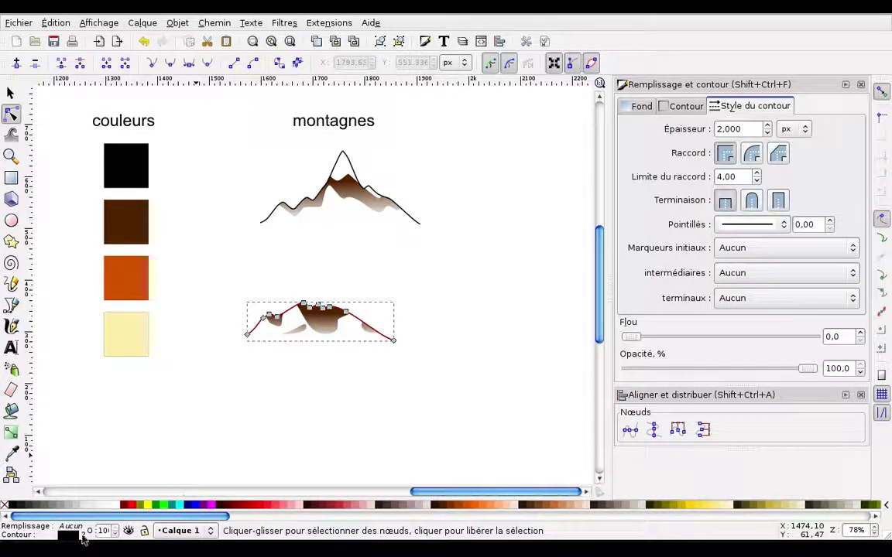
left_click(11, 93)
left_click(239, 342)
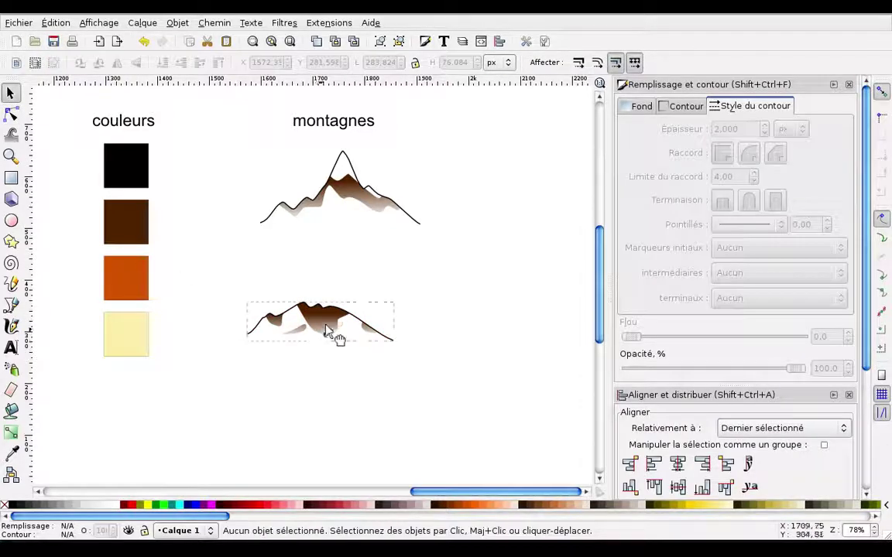
left_click_drag(325, 331, 351, 273)
left_click(349, 310)
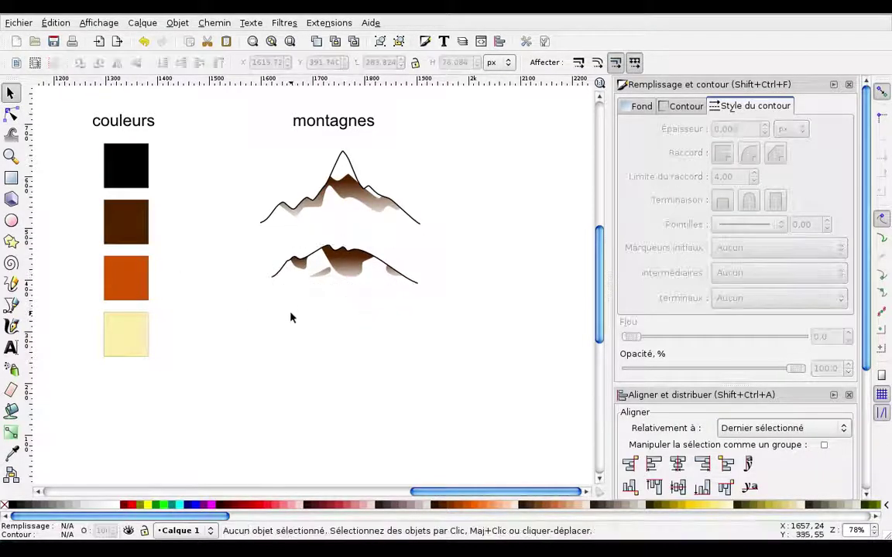
left_click(11, 284)
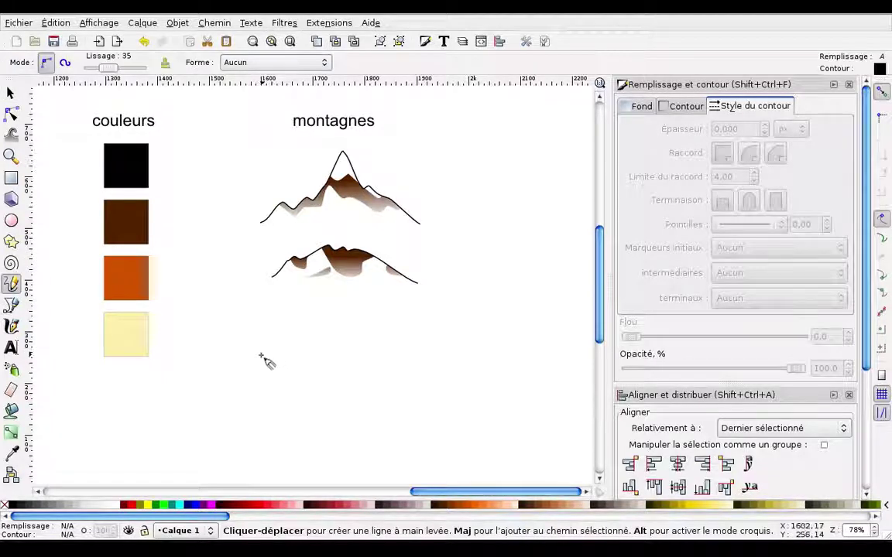
Sketch a gentle third ridge line below the others and adjust its nodes.
left_click_drag(259, 356, 351, 331)
left_click_drag(457, 366, 454, 362)
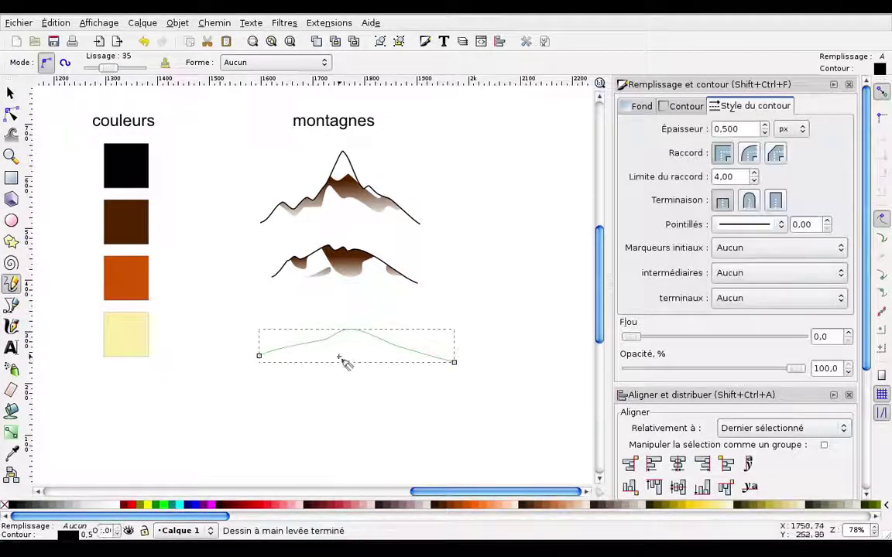
key("n")
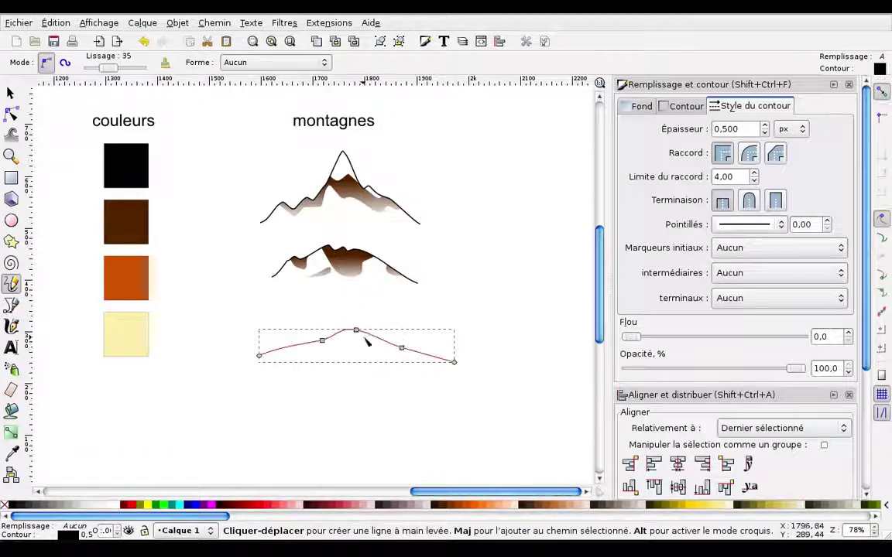
mouse_move(321, 341)
left_mouse_down()
mouse_move(313, 343)
mouse_move(342, 341)
left_mouse_up()
double_click(336, 333)
left_click(163, 247)
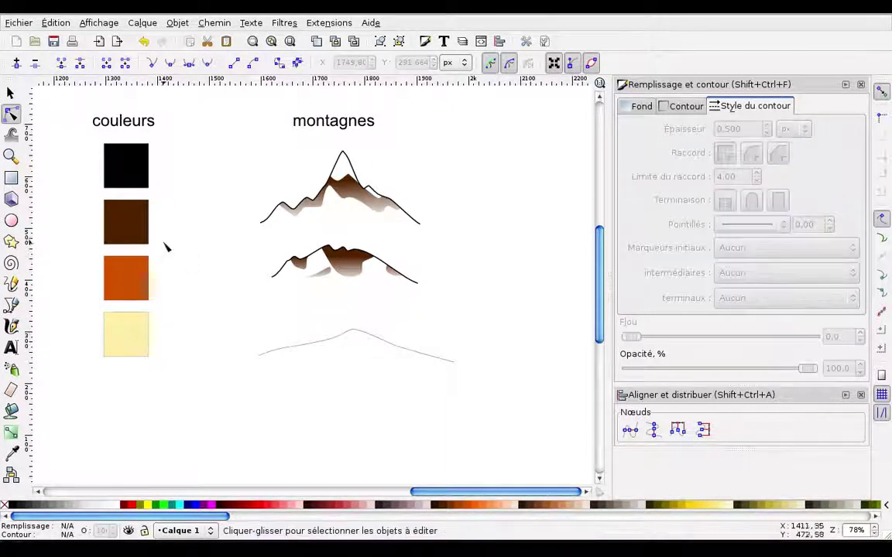
key("p")
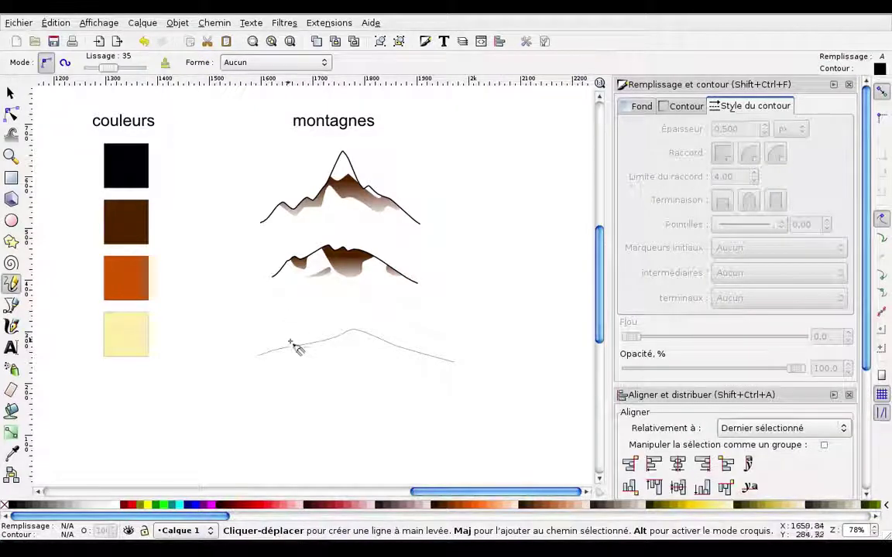
Draw a closed loop over the ridge top and intersect it with the ridge line.
mouse_move(268, 343)
left_mouse_down()
mouse_move(418, 354)
mouse_move(449, 343)
left_mouse_up()
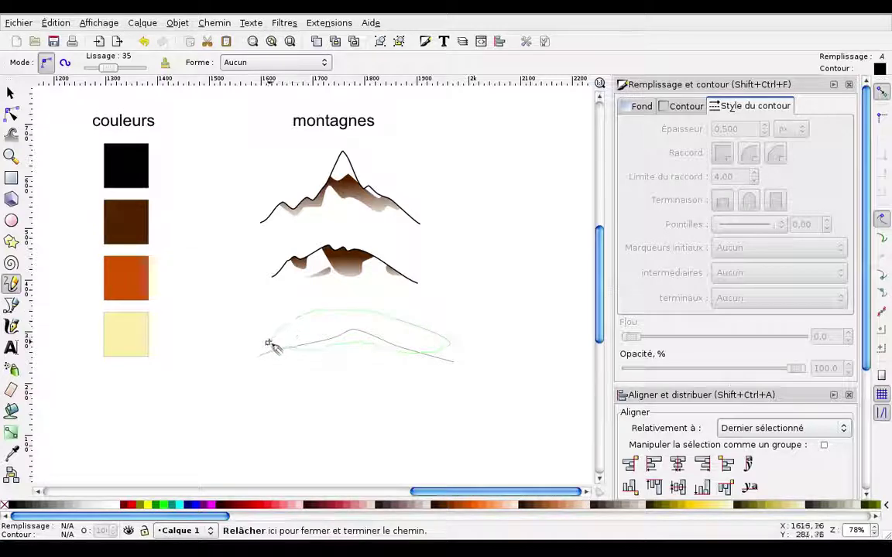
left_click_drag(301, 325, 269, 343)
left_click(17, 93)
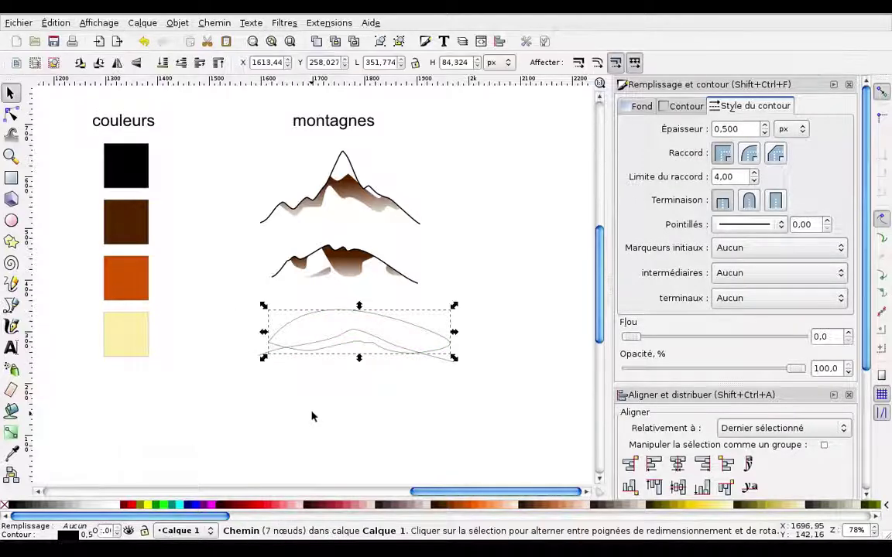
left_click(318, 341, "shift")
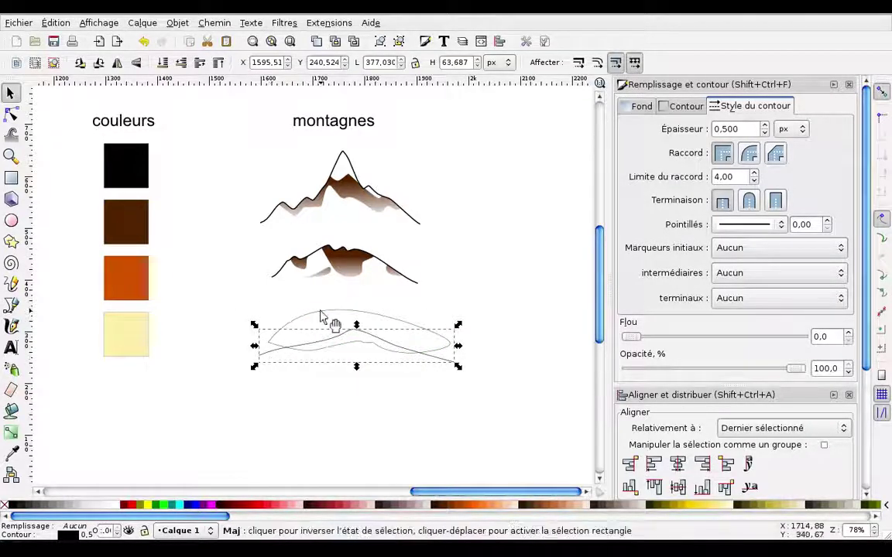
left_click(216, 23)
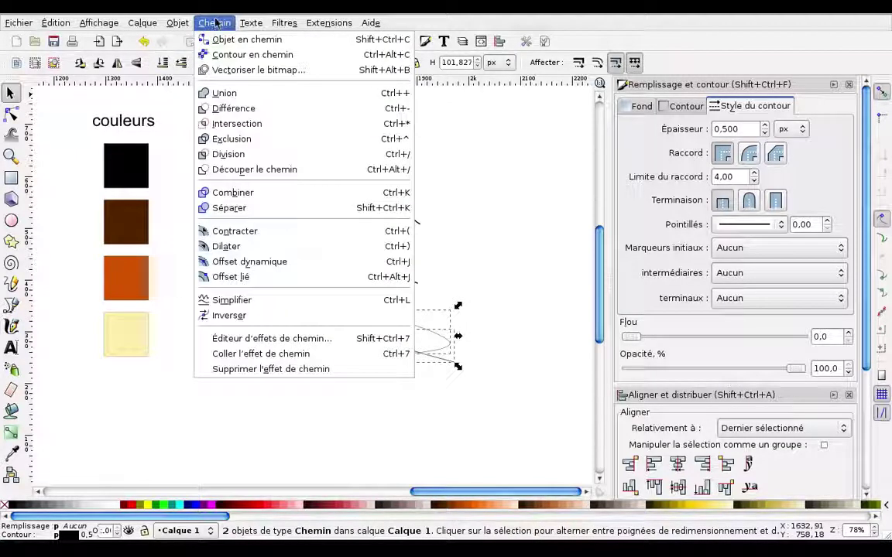
left_click(229, 126)
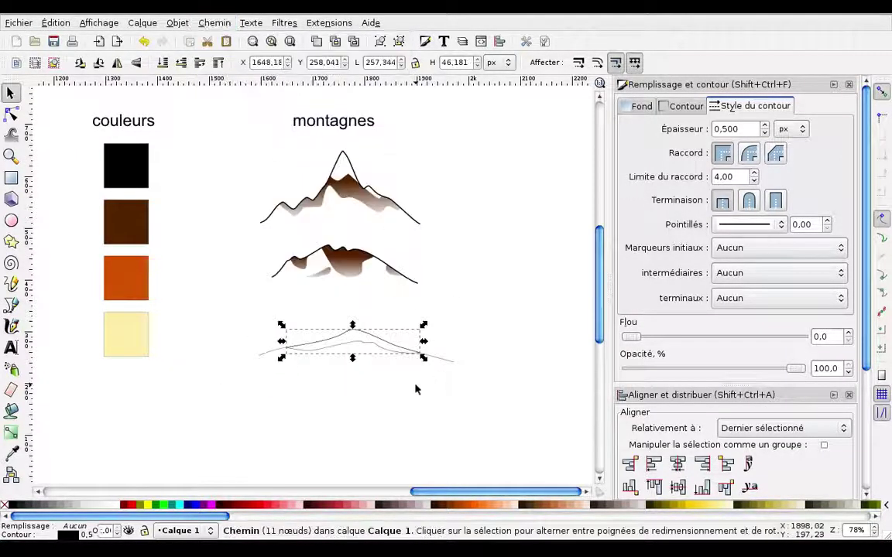
Give the shading shape a brown gradient that fades downward from the peak.
key("g")
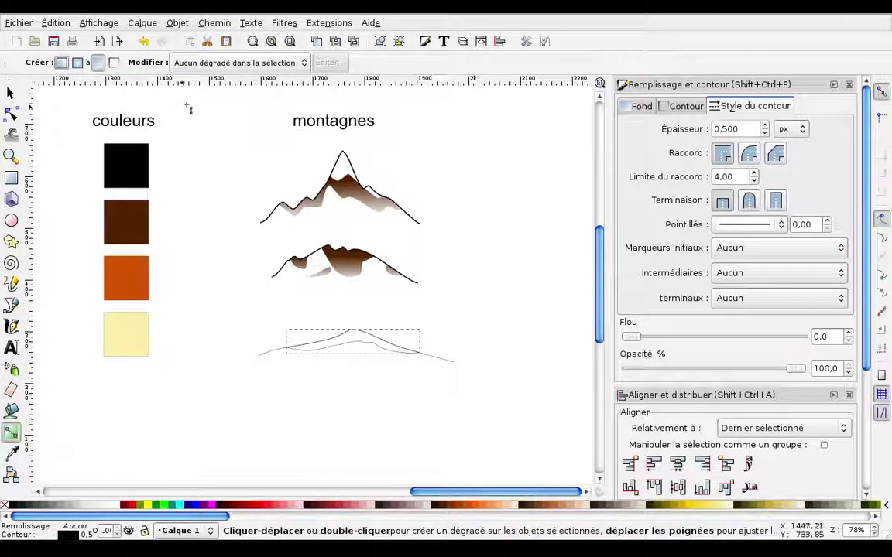
left_click(194, 62)
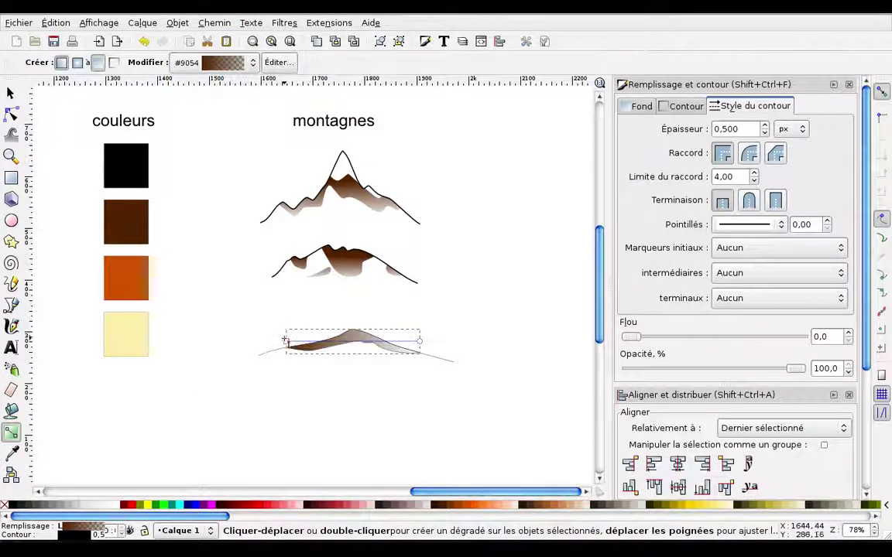
left_click_drag(284, 339, 358, 341)
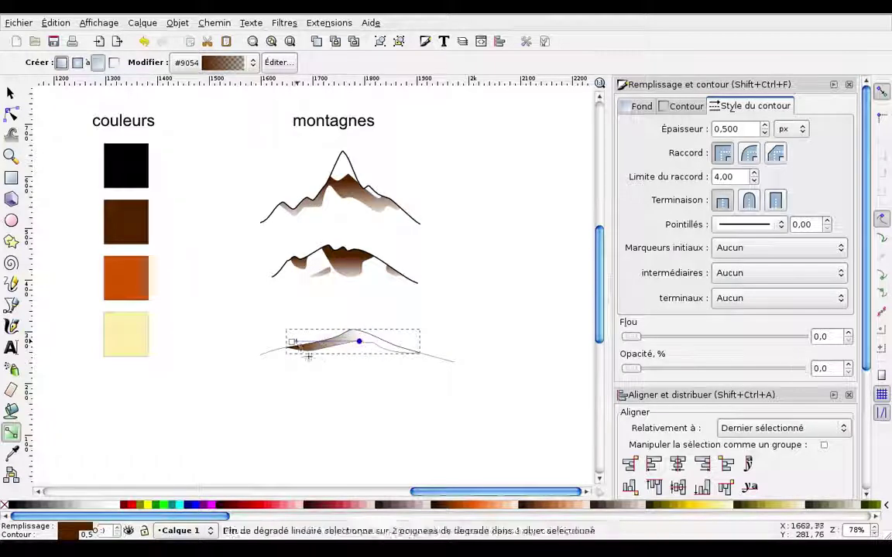
mouse_move(292, 342)
left_mouse_down()
mouse_move(357, 318)
mouse_move(360, 355)
left_mouse_up()
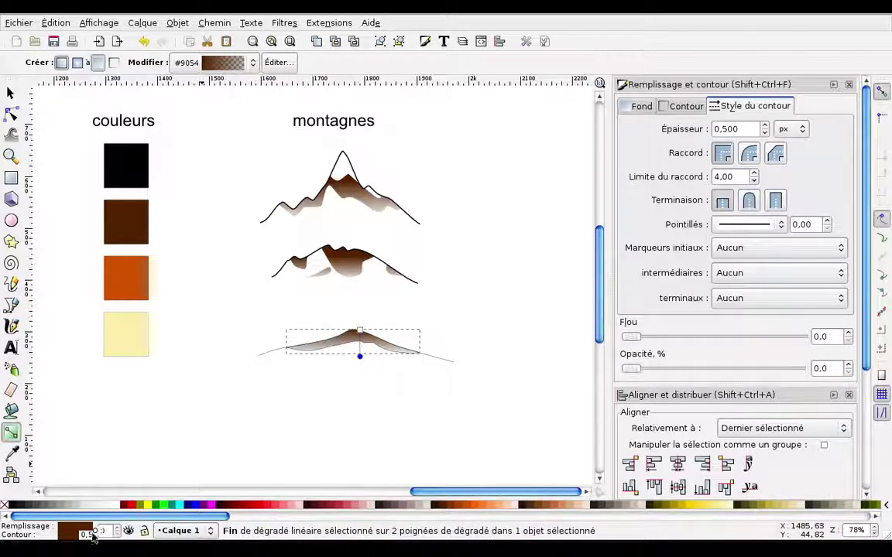
Remove the outline from the third mountain's shading shape.
key("s")
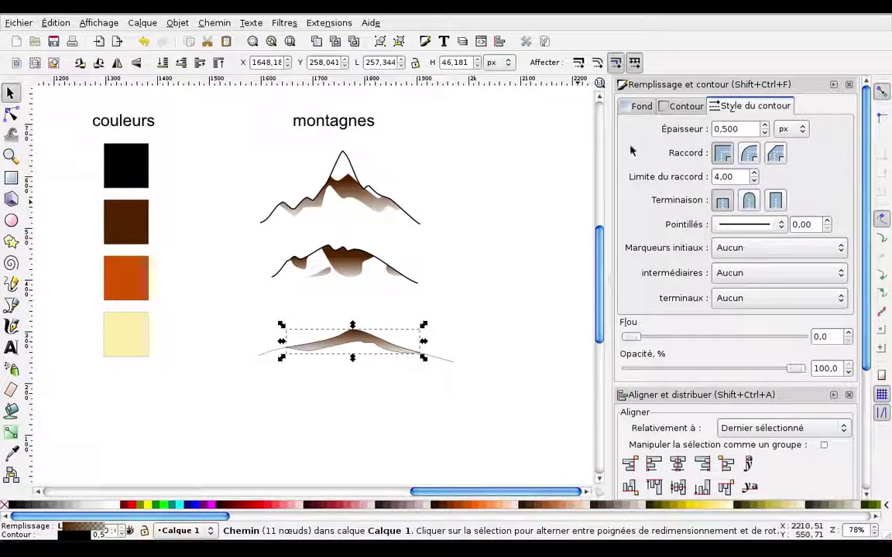
left_click(685, 106)
left_click(631, 128)
left_click(483, 359)
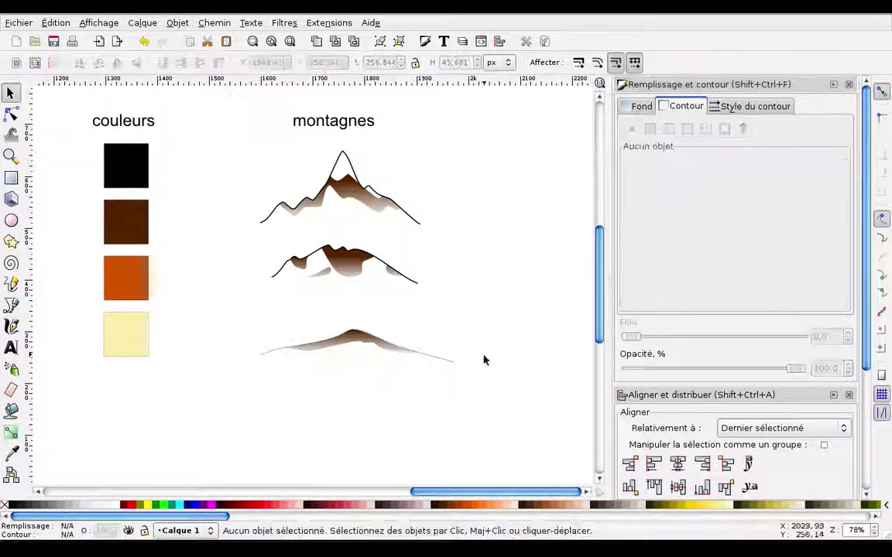
Set the third mountain's ridge line outline width to 2.
left_click(457, 370)
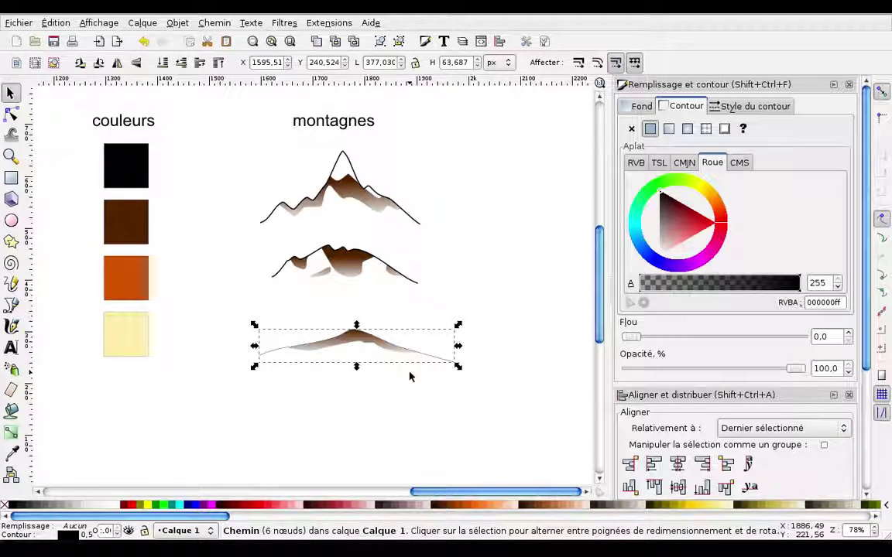
right_click(89, 535)
left_click(111, 410)
left_click(288, 391)
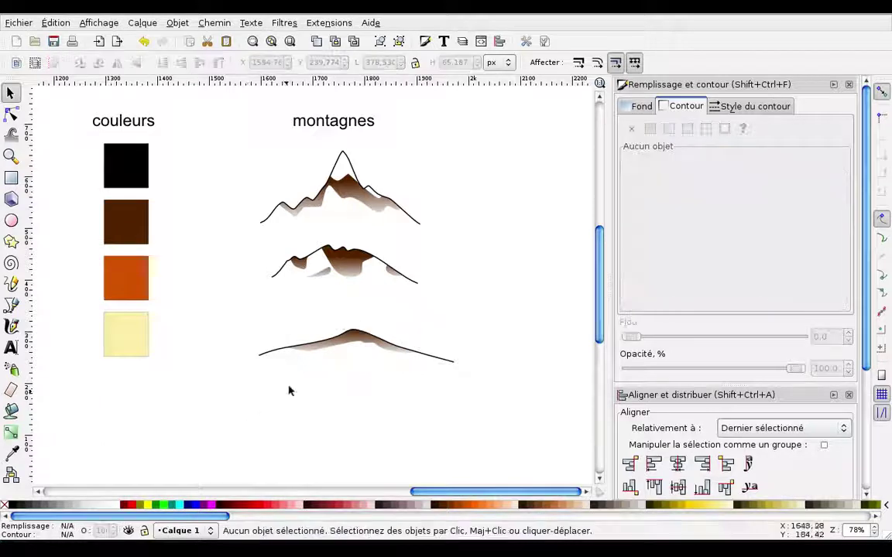
Narrow the third mountain, shift it into line under the others, and duplicate it.
left_click_drag(195, 303, 507, 394)
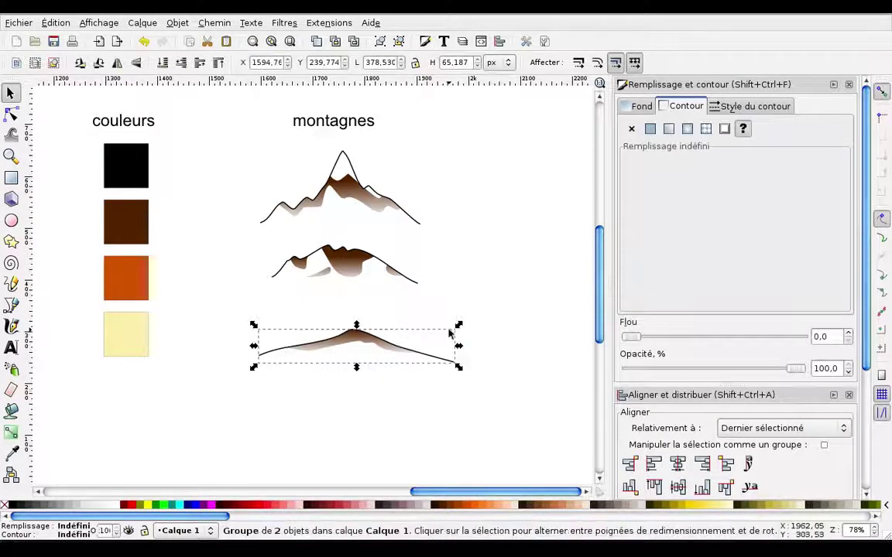
left_click_drag(458, 346, 431, 350)
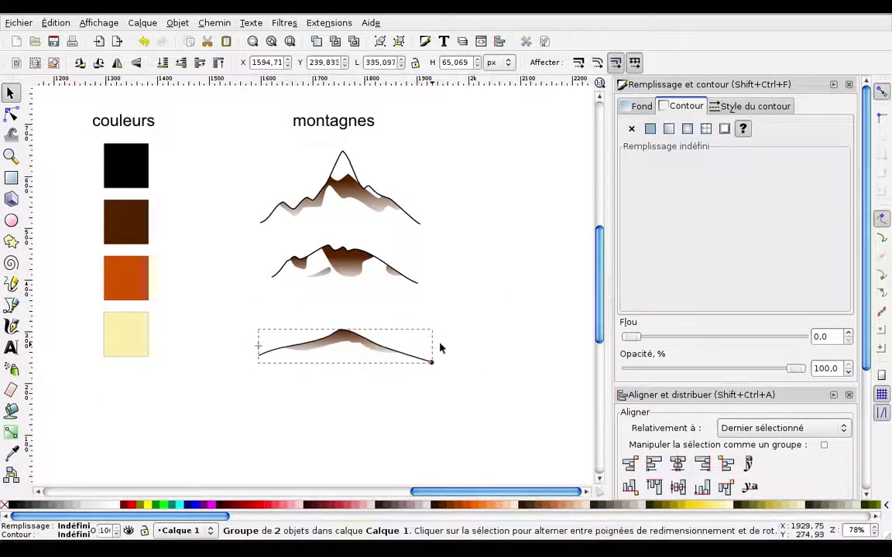
left_click_drag(370, 354, 400, 326)
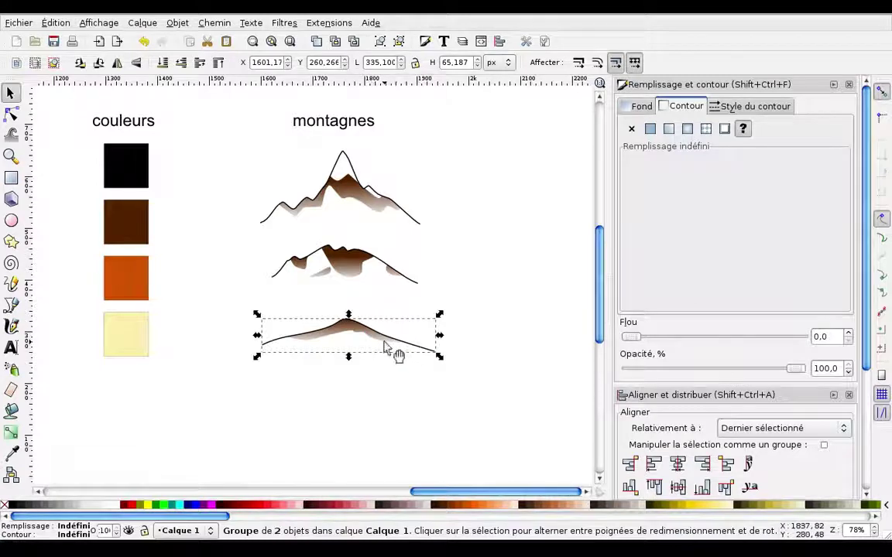
key("ctrl+d")
Move the copied mountain below the original and reshape it into a steeper peak by moving a node.
mouse_move(379, 341)
left_mouse_down()
mouse_move(387, 387)
mouse_move(400, 387)
left_mouse_up()
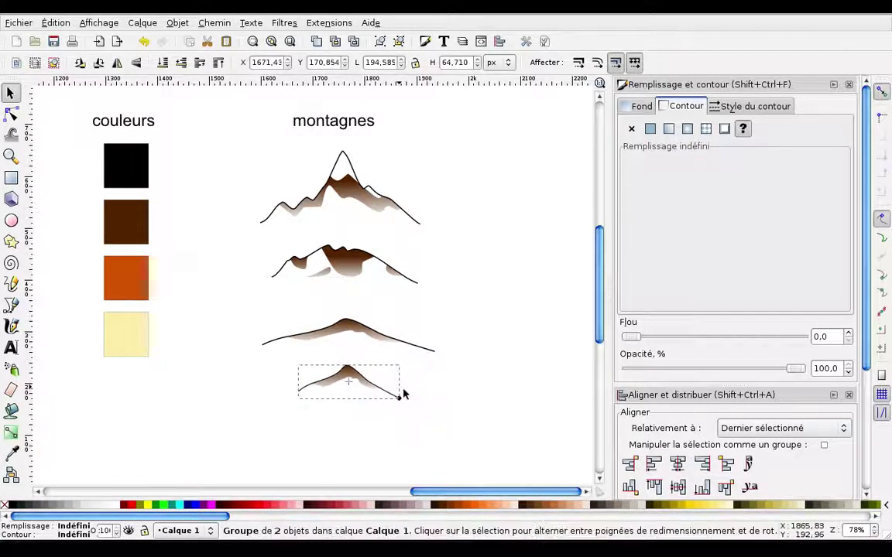
left_click(360, 394)
double_click(350, 381)
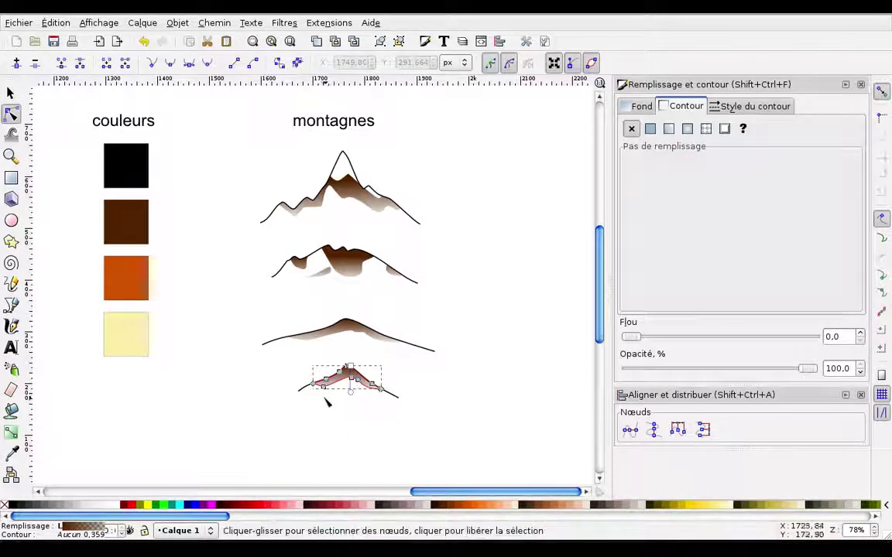
left_click(332, 388)
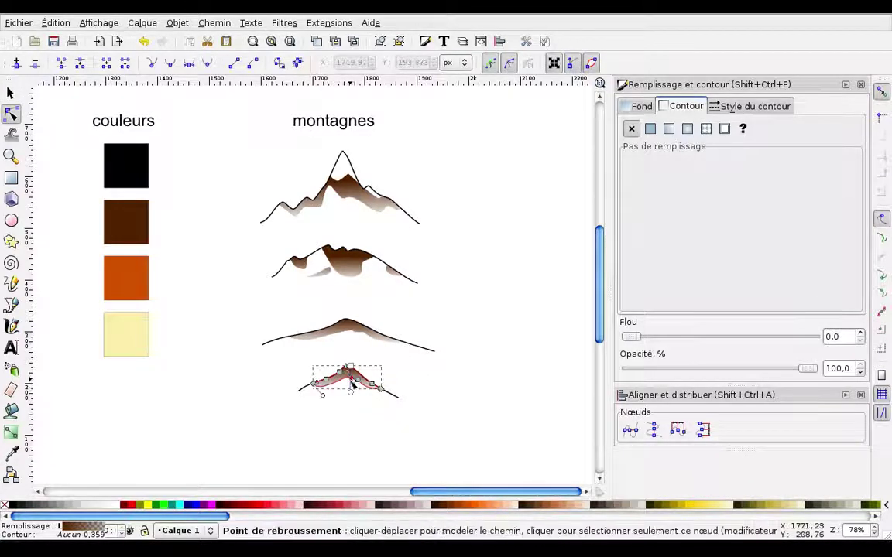
left_click_drag(349, 383, 360, 388)
left_click(442, 433)
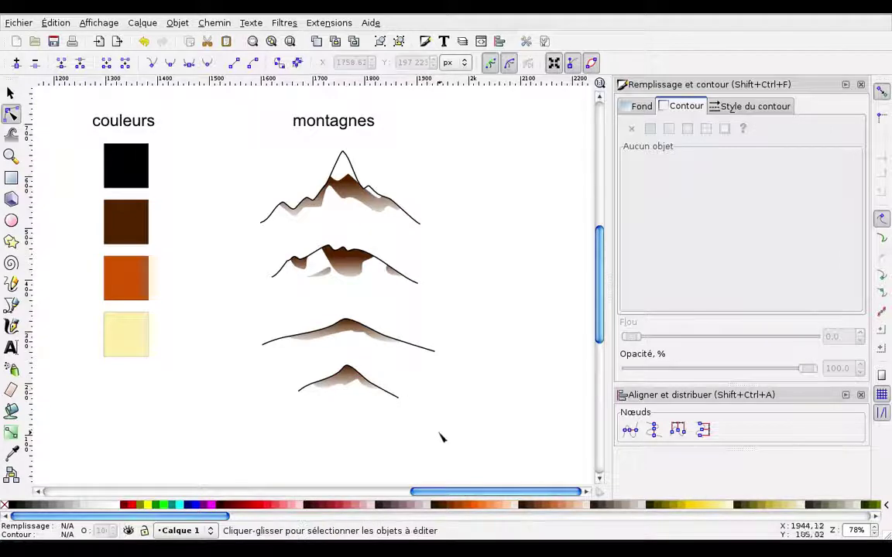
Deselect the small mountain and save the document.
key("s")
left_click(359, 387)
left_click(503, 307)
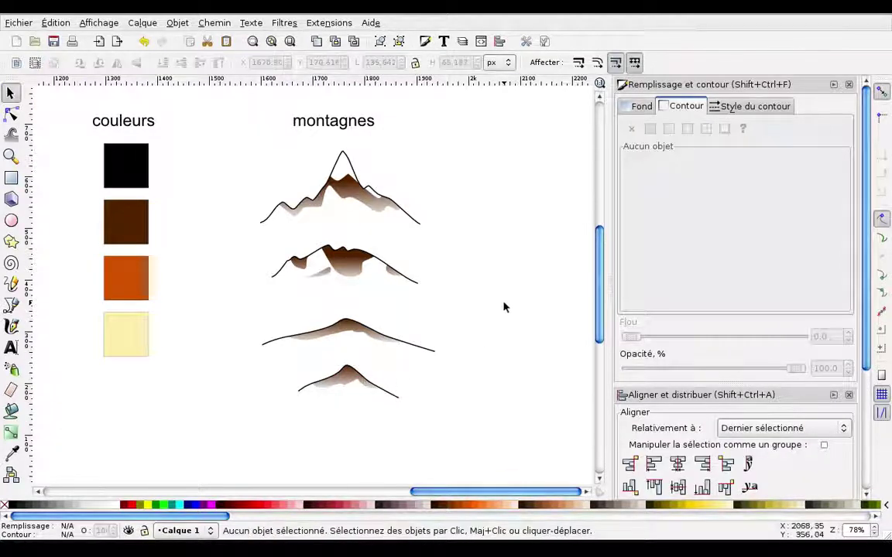
key("ctrl+s")
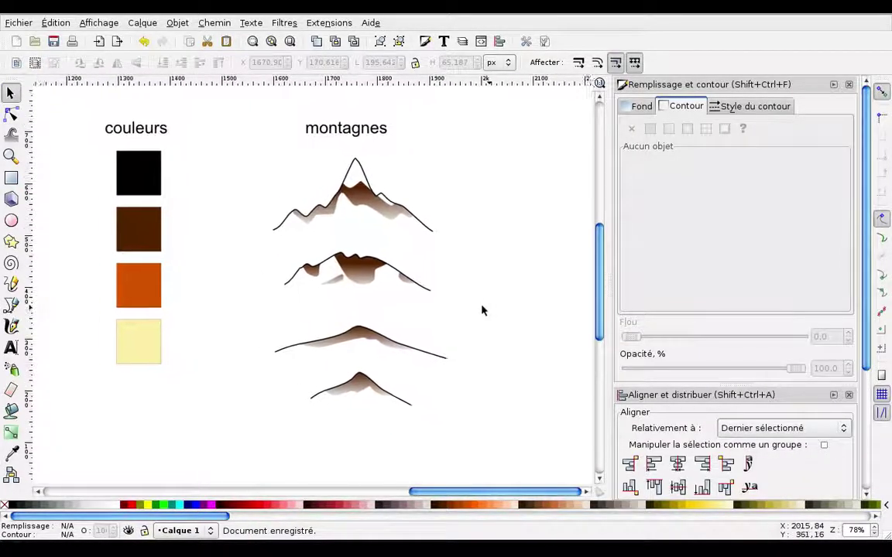
key("ctrl+s")
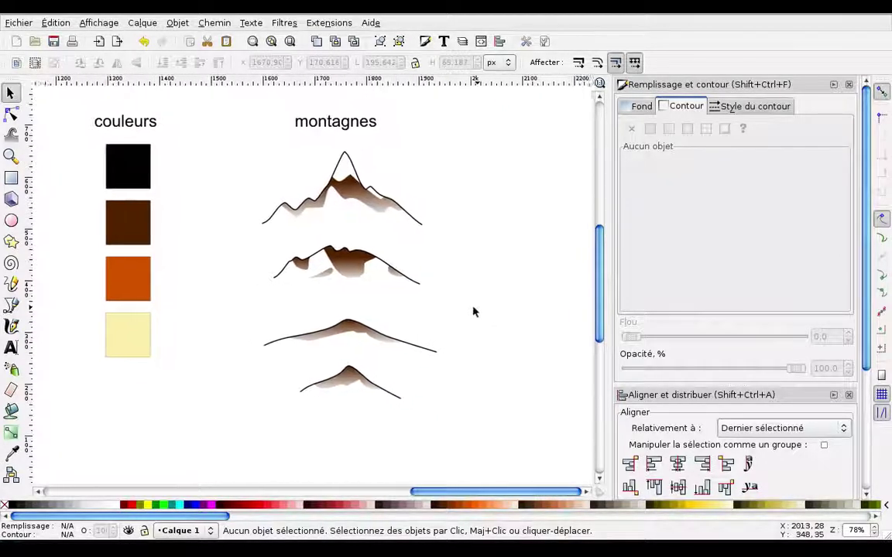
scroll(474, 310, "right", 2)
scroll(414, 313, "right", 2)
scroll(440, 311, "right", 2)
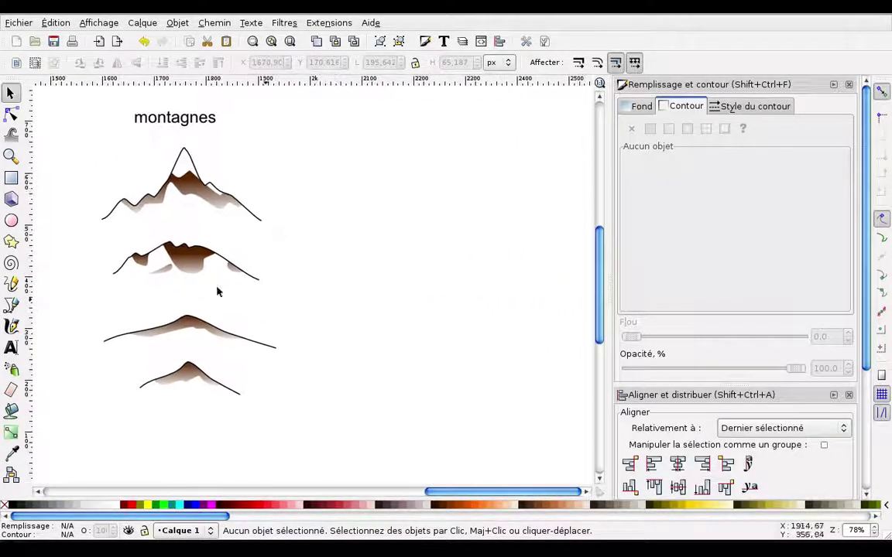
Draw a small square right of the mountains and rotate it about 45° into a diamond.
left_click(12, 178)
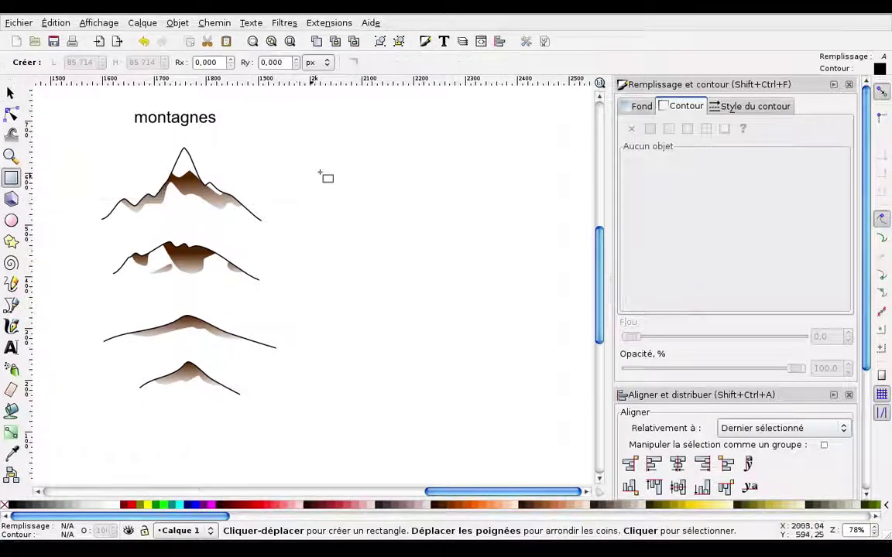
mouse_move(361, 161)
left_mouse_down()
mouse_move(401, 202)
mouse_move(402, 215)
mouse_move(420, 207)
mouse_move(398, 196)
left_mouse_up()
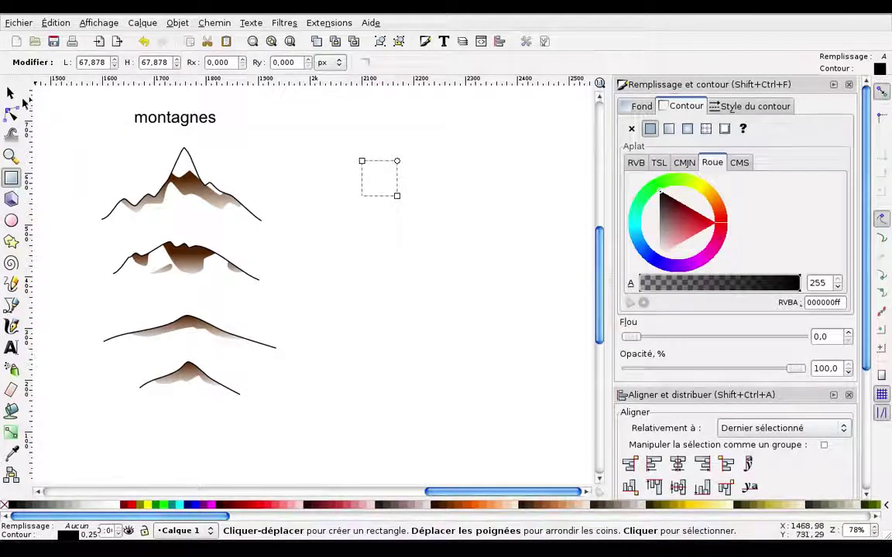
key("s")
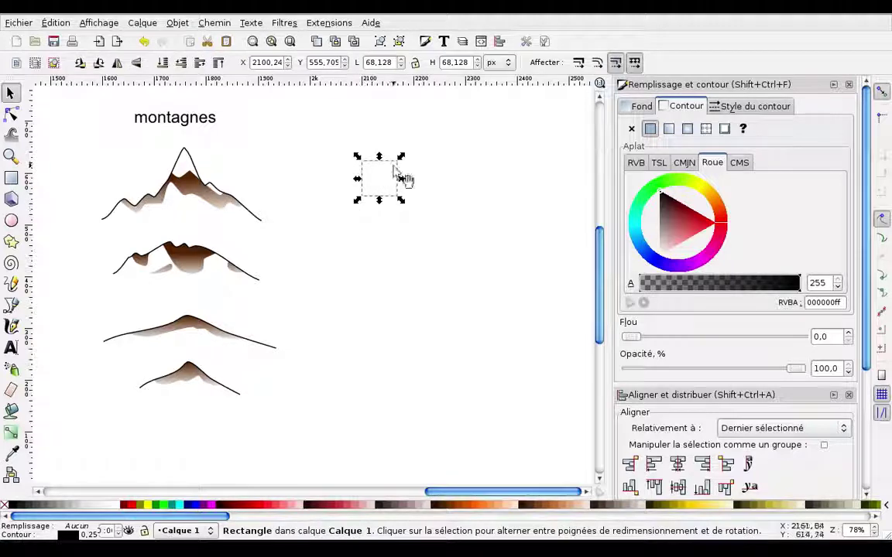
left_click(394, 175)
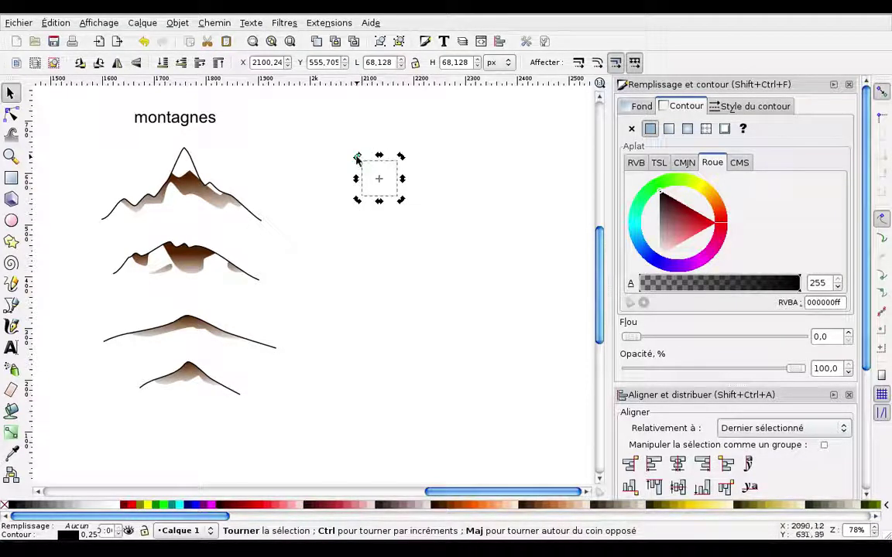
left_click_drag(357, 158, 352, 178)
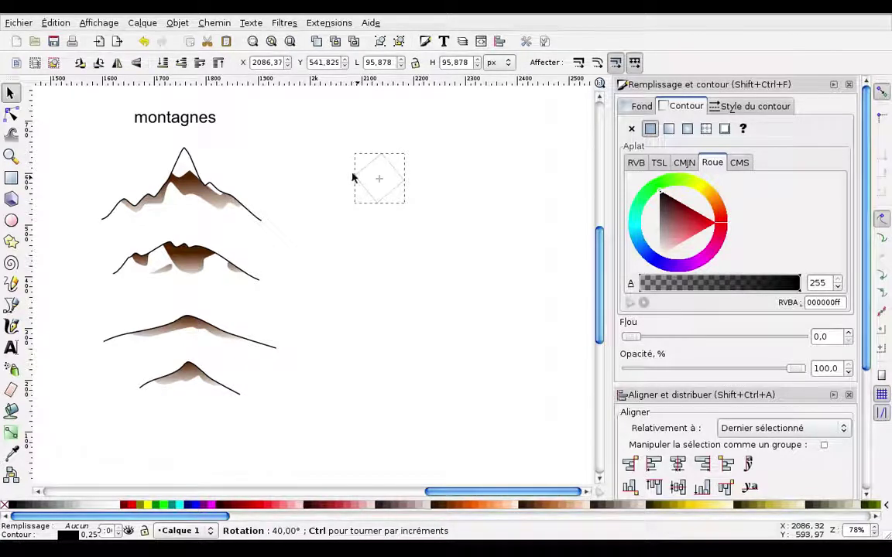
mouse_move(352, 179)
left_mouse_down()
mouse_move(368, 199)
mouse_move(362, 192)
mouse_move(377, 194)
left_mouse_up()
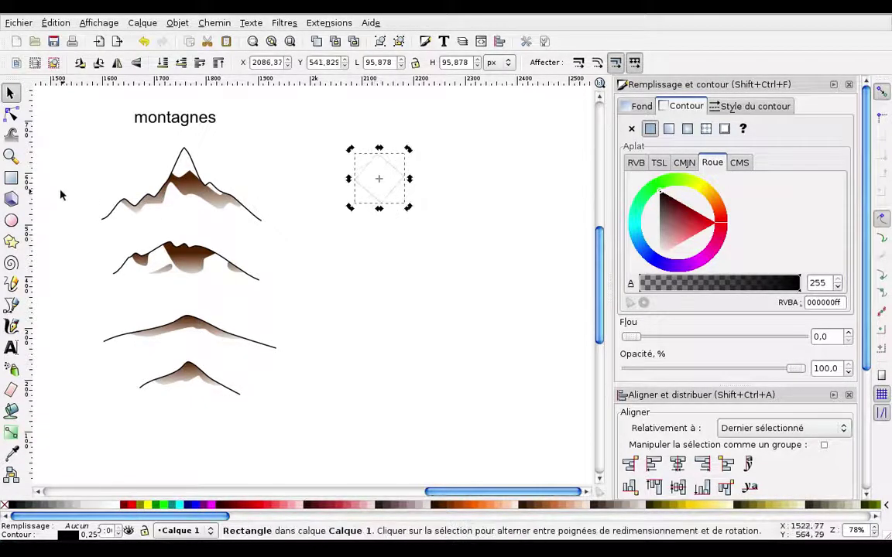
Convert the diamond to a path, delete its right node, and straighten the new side into a triangle.
left_click(17, 114)
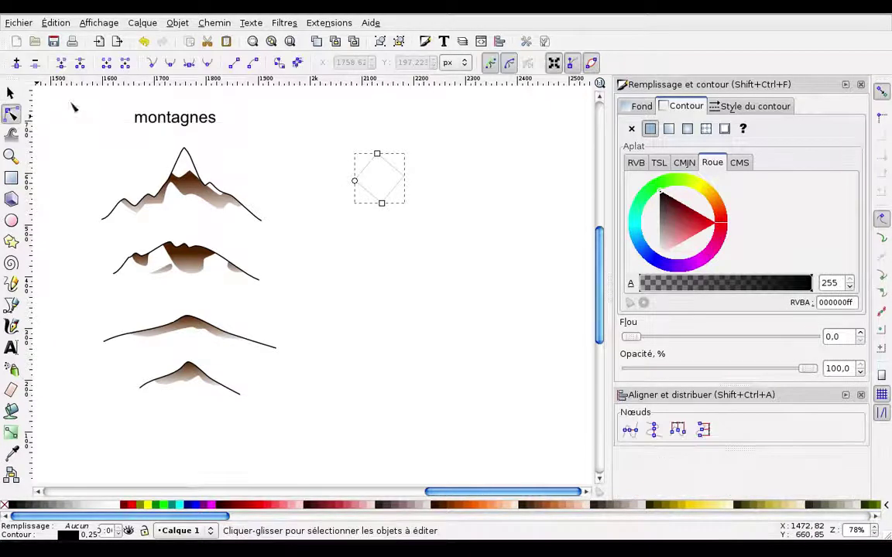
left_click(281, 65)
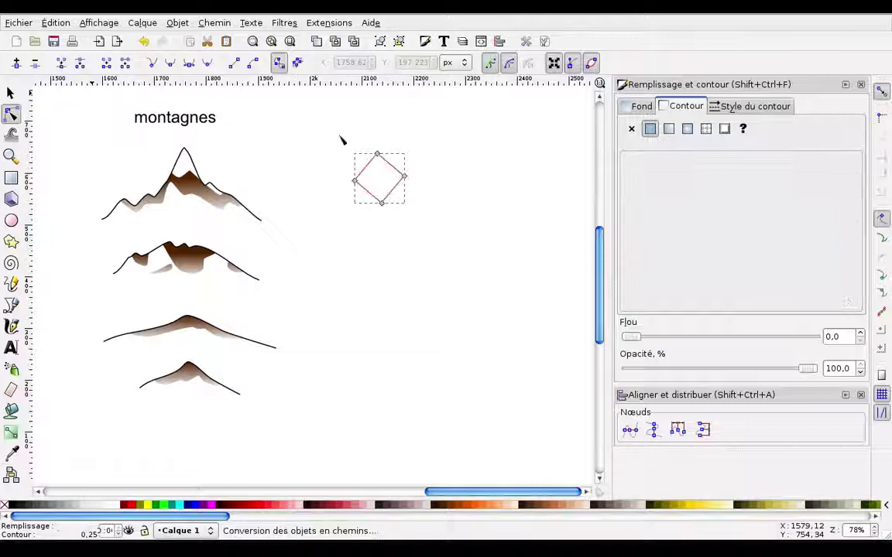
left_click(404, 177)
key("Delete")
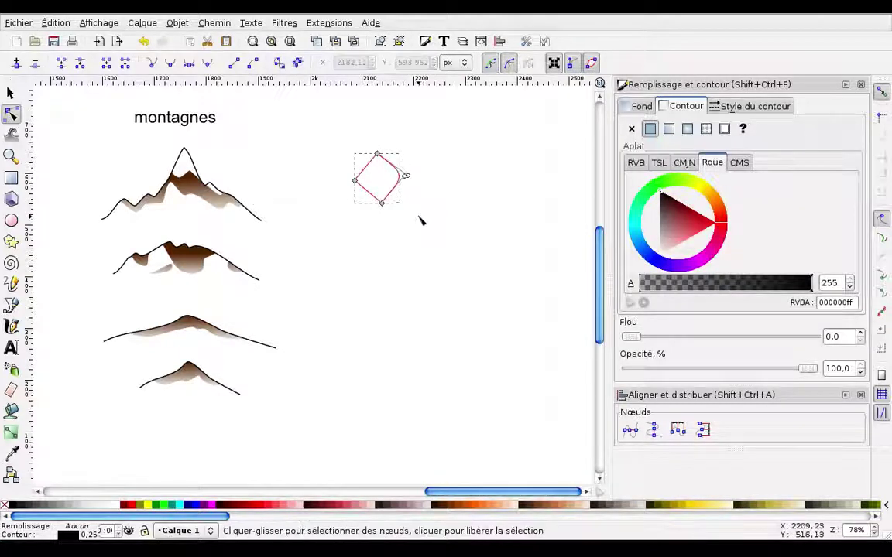
scroll(407, 176, "up", 1, "ctrl")
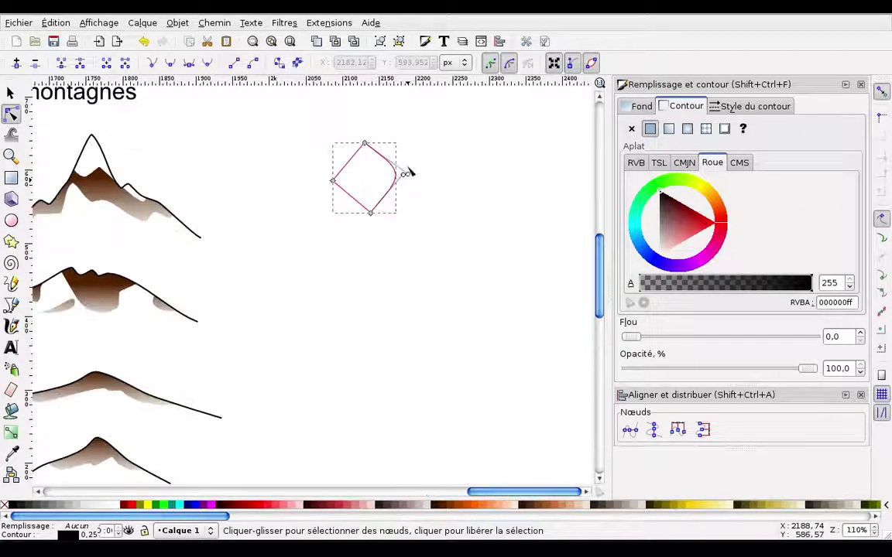
mouse_move(411, 177)
left_mouse_down()
mouse_move(411, 167)
mouse_move(404, 178)
left_mouse_up()
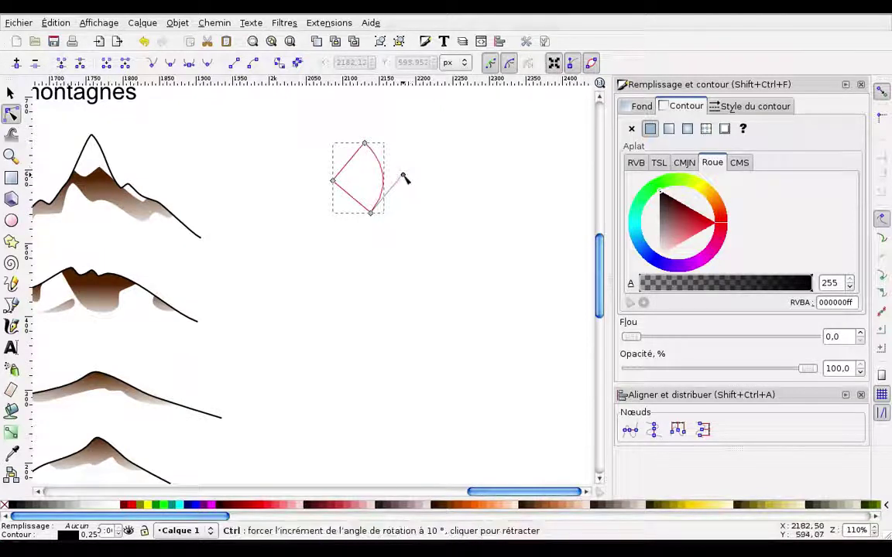
left_click(404, 178, "ctrl")
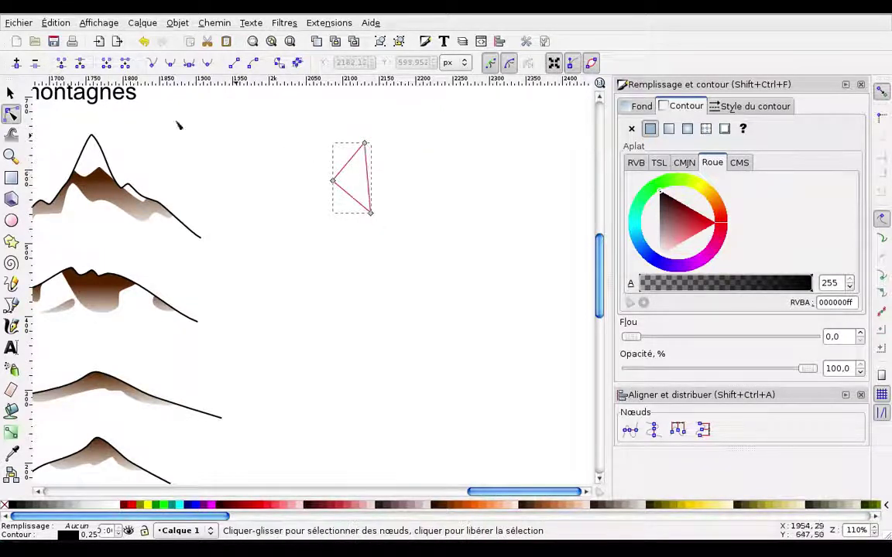
Squash the triangle to a lower height, about 34 px tall.
left_click(9, 94)
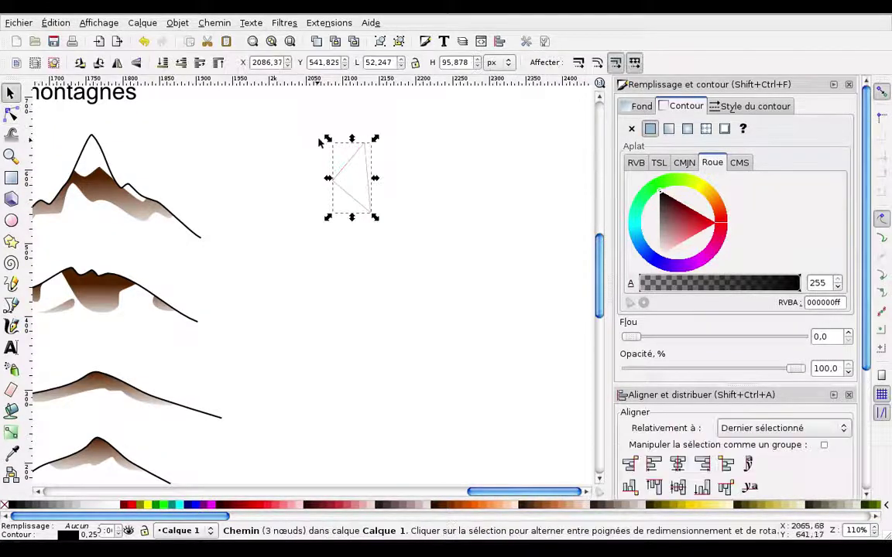
left_click(369, 155)
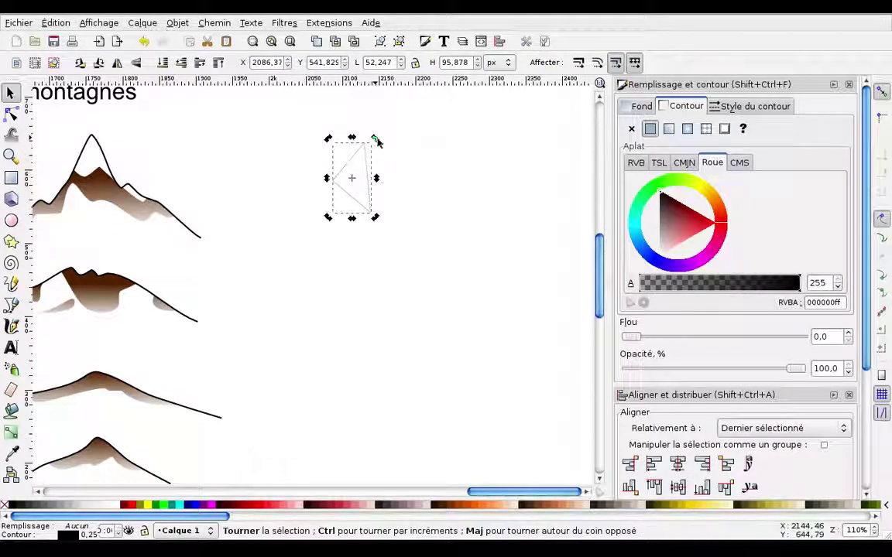
key("Escape")
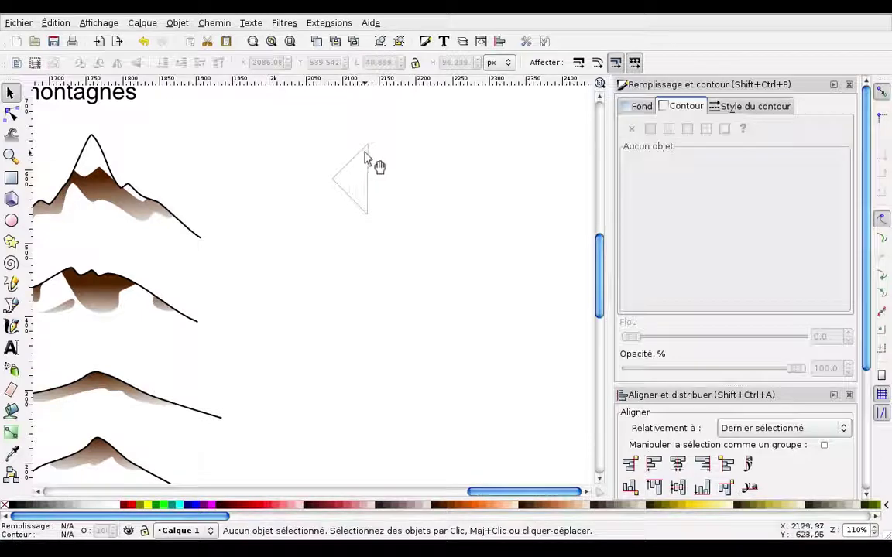
left_click(367, 159)
mouse_move(350, 139)
left_mouse_down()
mouse_move(352, 167)
mouse_move(369, 187)
mouse_move(352, 155)
left_mouse_up()
Remove the triangle's outline and fill it solid black.
right_click(68, 535)
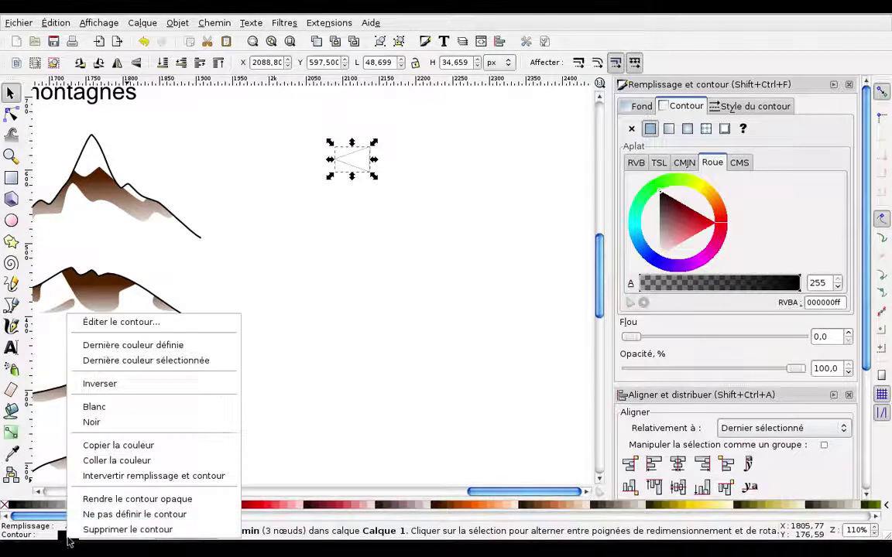
left_click(79, 530)
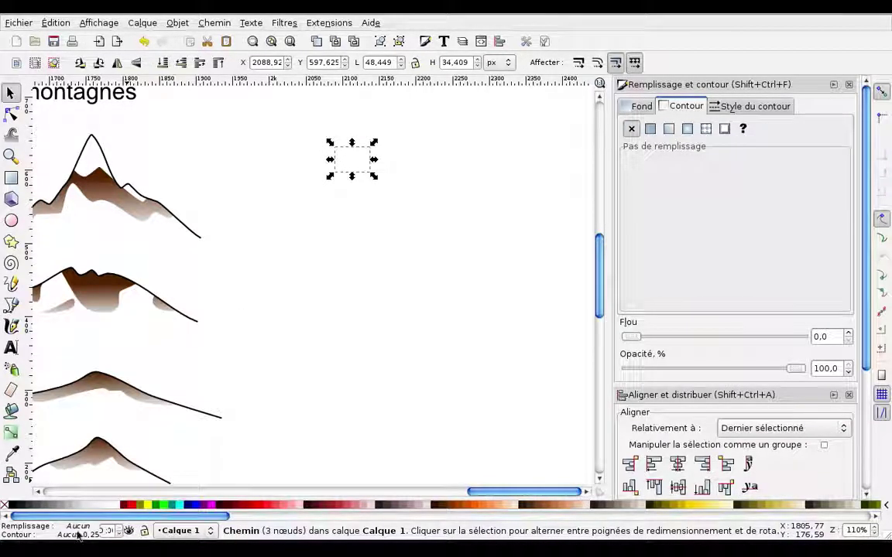
left_click(10, 507)
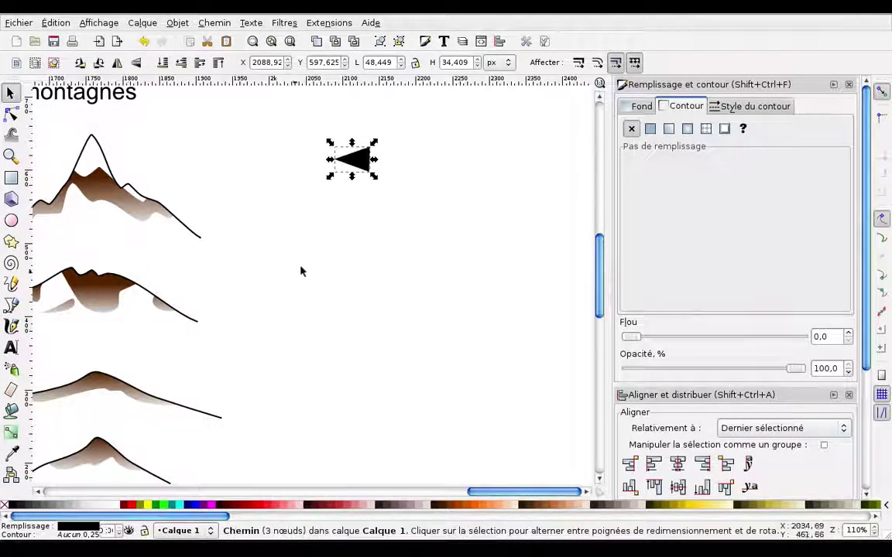
left_click(301, 269)
key("minus")
key("minus")
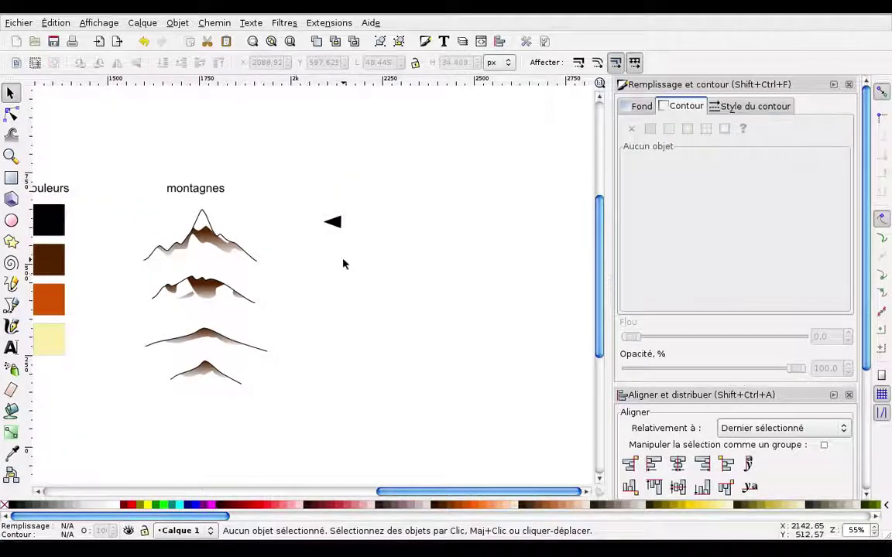
key("plus")
left_click(358, 155)
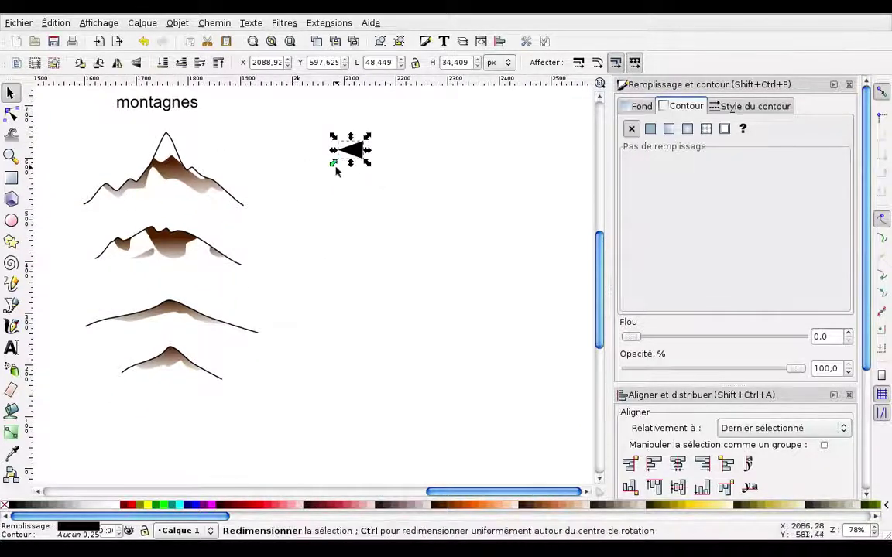
Duplicate the 'montagnes' heading, move it right above the triangle, and retype it as 'formes'.
scroll(279, 167, "left", 1)
scroll(235, 233, "up", 3)
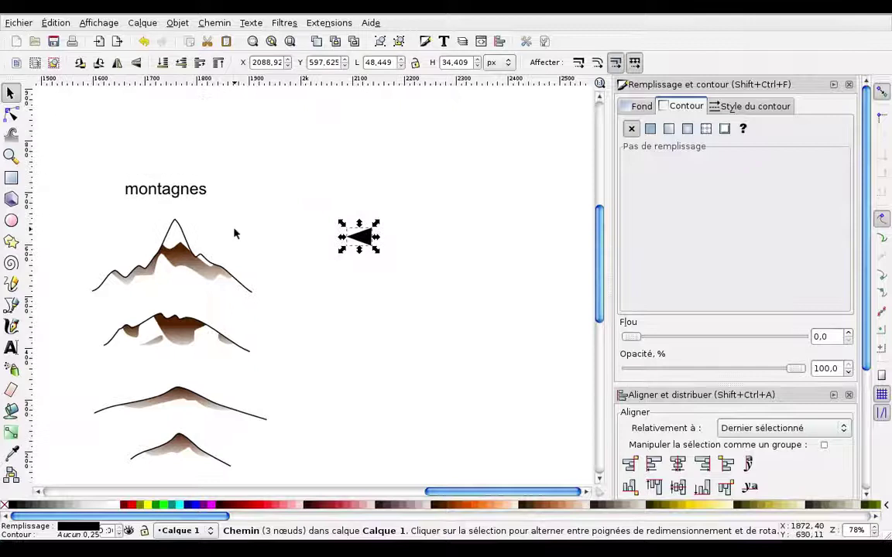
left_click(197, 195)
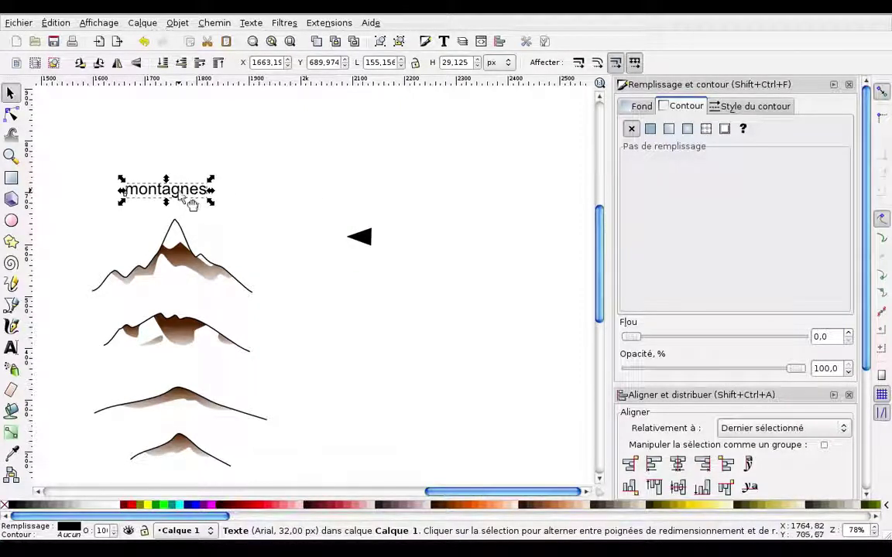
key("ctrl+d")
left_click_drag(192, 204, 391, 214)
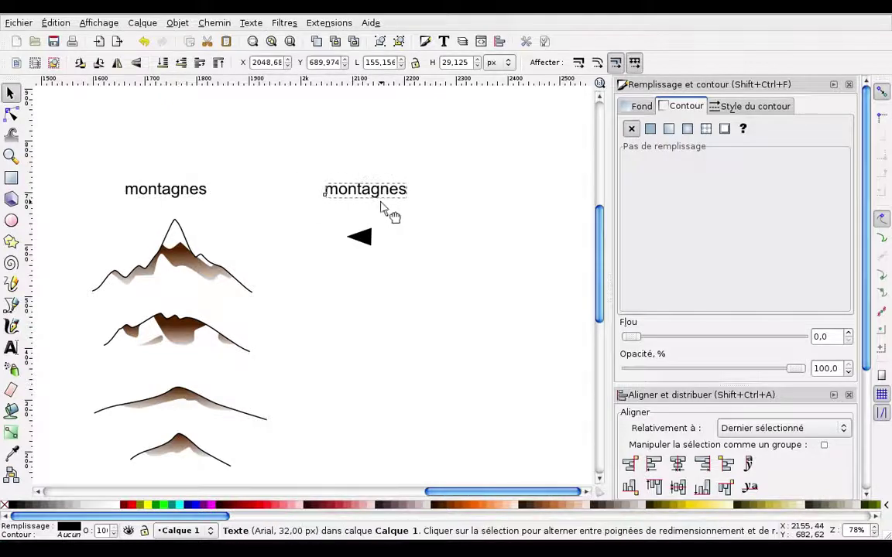
key("t")
double_click(382, 199)
type("former")
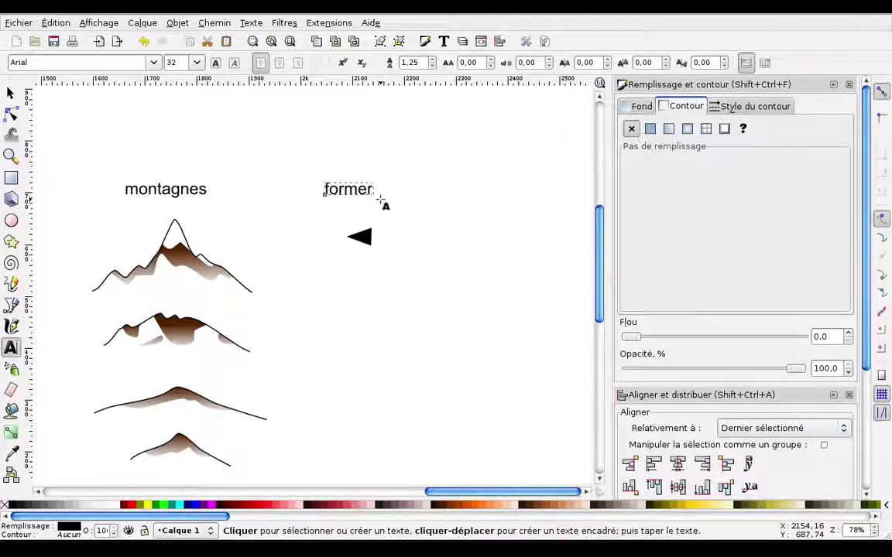
key("BackSpace")
type("s")
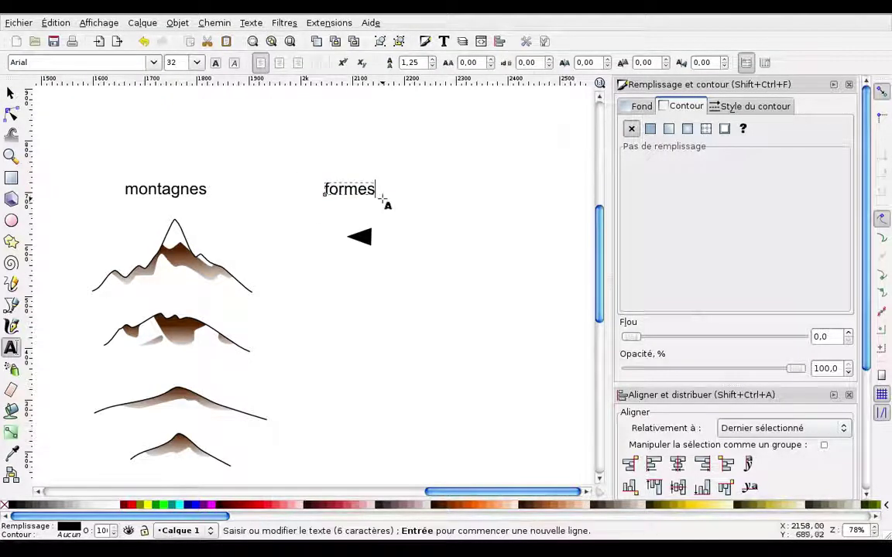
left_click(10, 94)
scroll(279, 224, "down", 2)
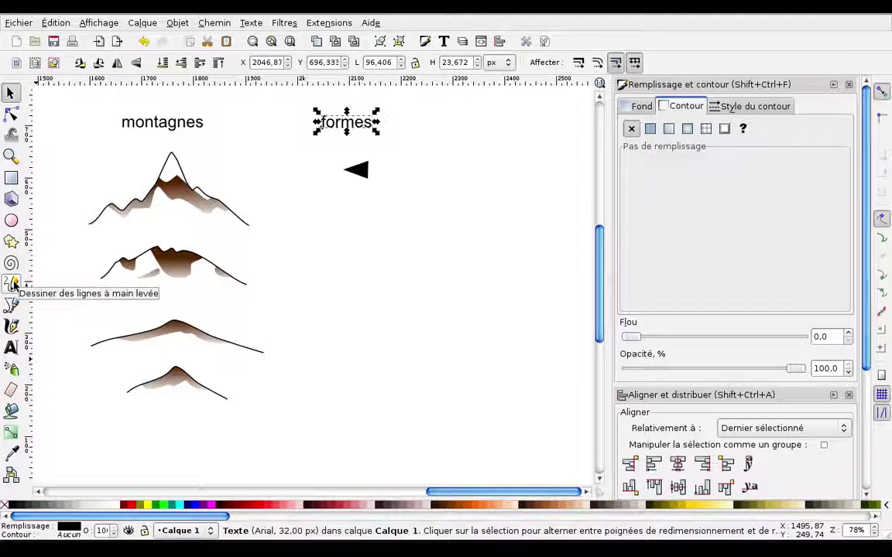
left_click(12, 284)
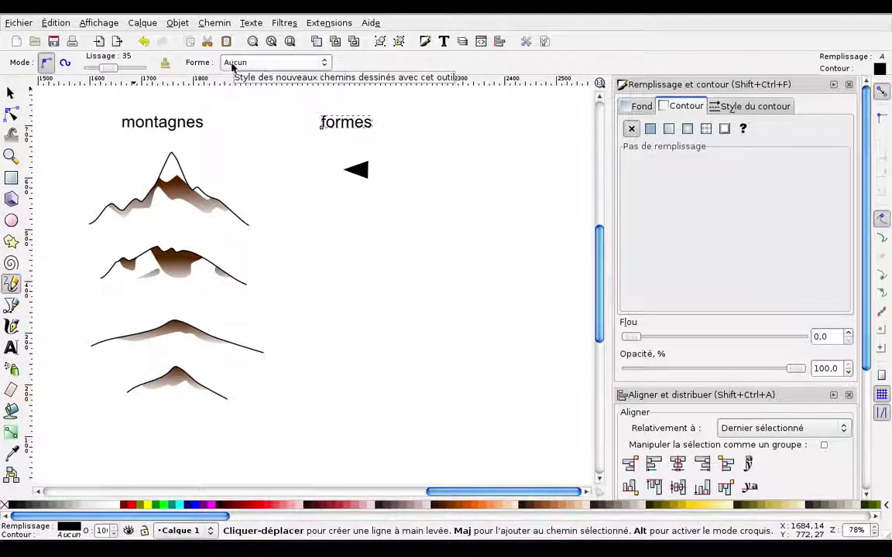
Copy the black triangle to the clipboard.
left_click(10, 93)
left_click(360, 174)
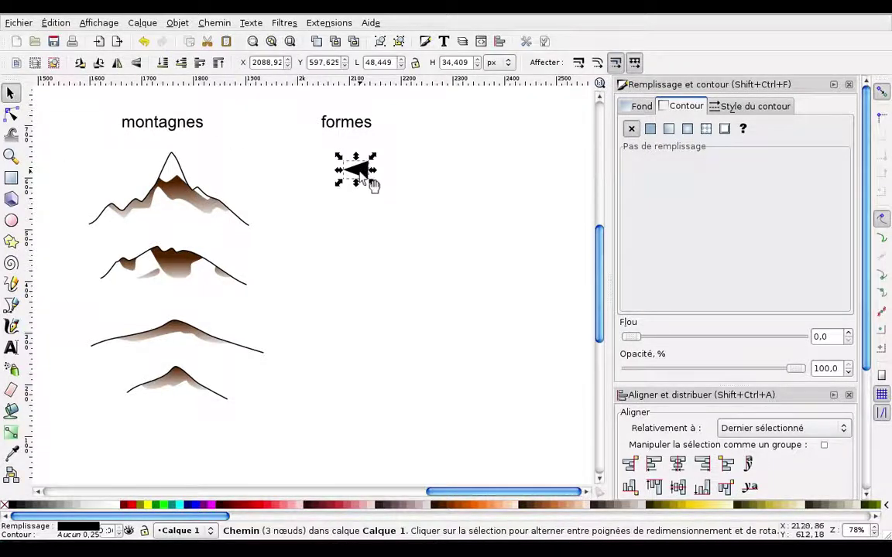
left_click(54, 14)
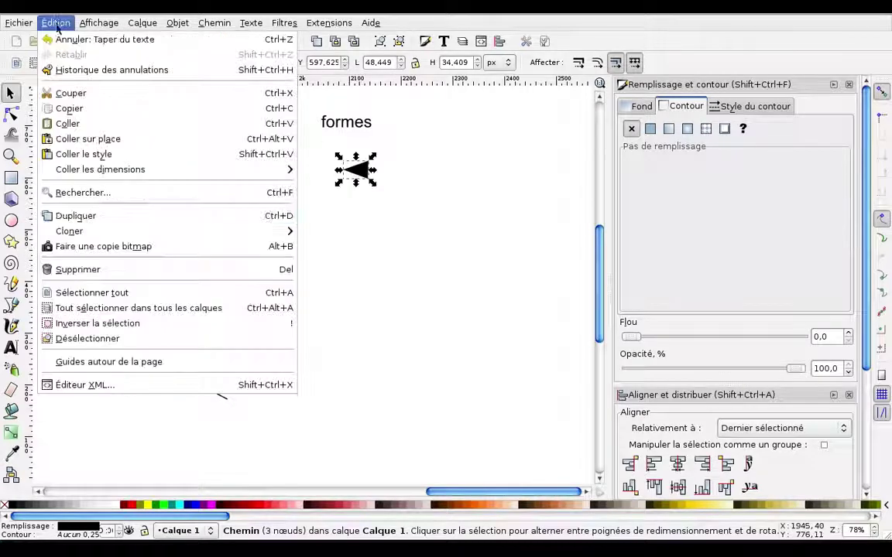
left_click(25, 236)
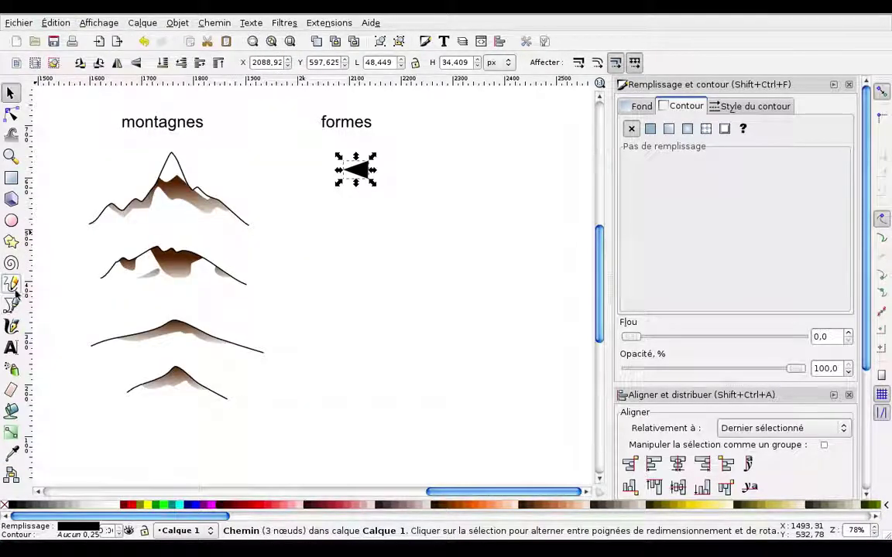
Draw a curved pencil stroke shaped from the clipboard triangle and move it beneath the triangle.
left_click(11, 283)
left_click(236, 63)
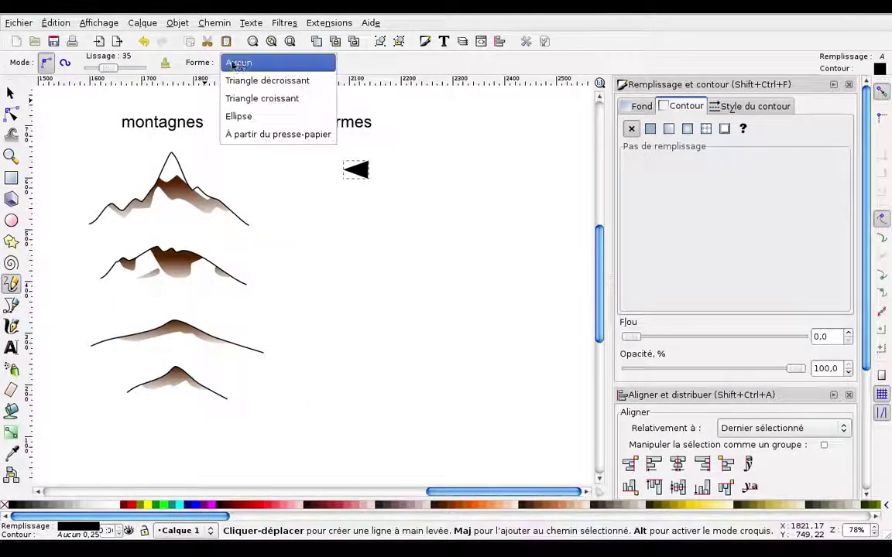
left_click(272, 135)
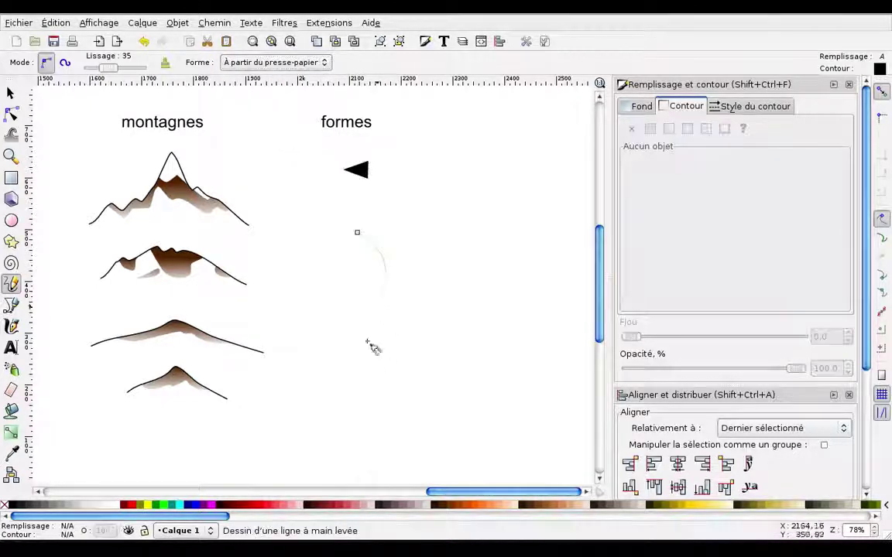
left_click_drag(357, 233, 451, 458)
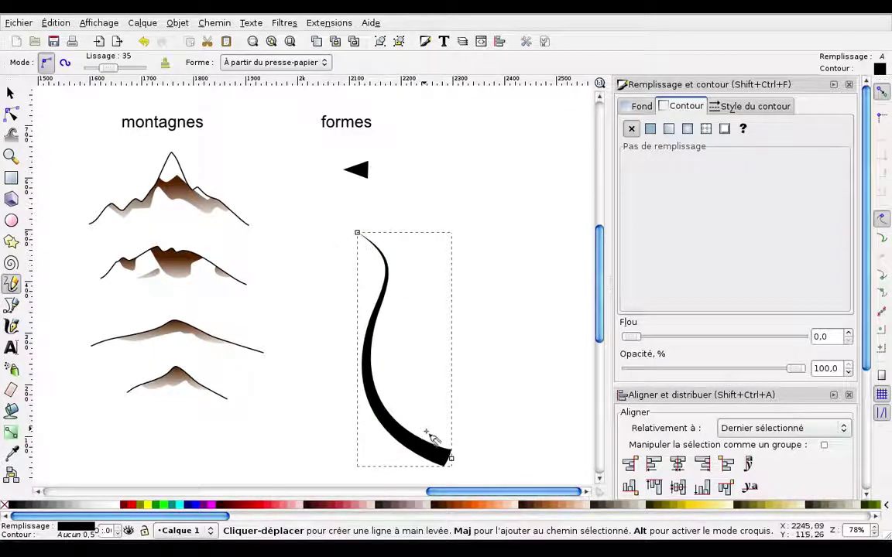
left_click(9, 94)
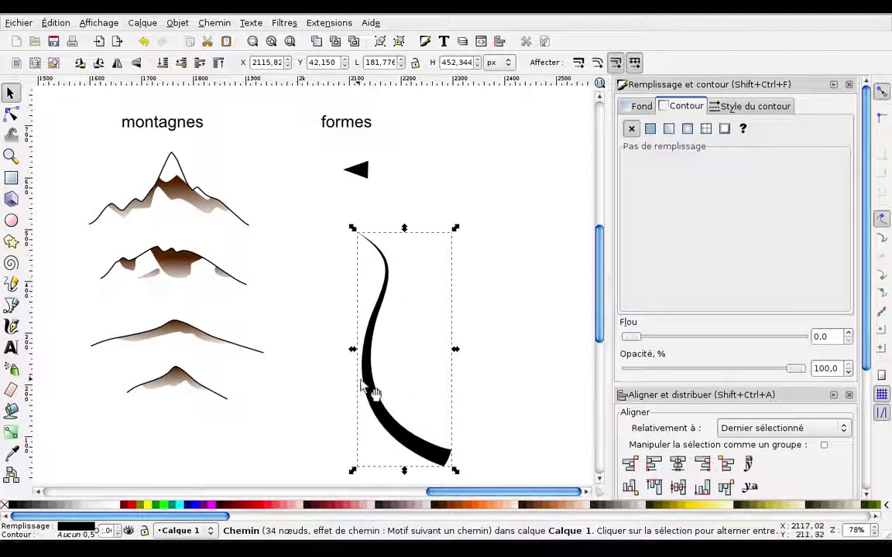
left_click_drag(387, 400, 356, 356)
scroll(453, 342, "right", 5)
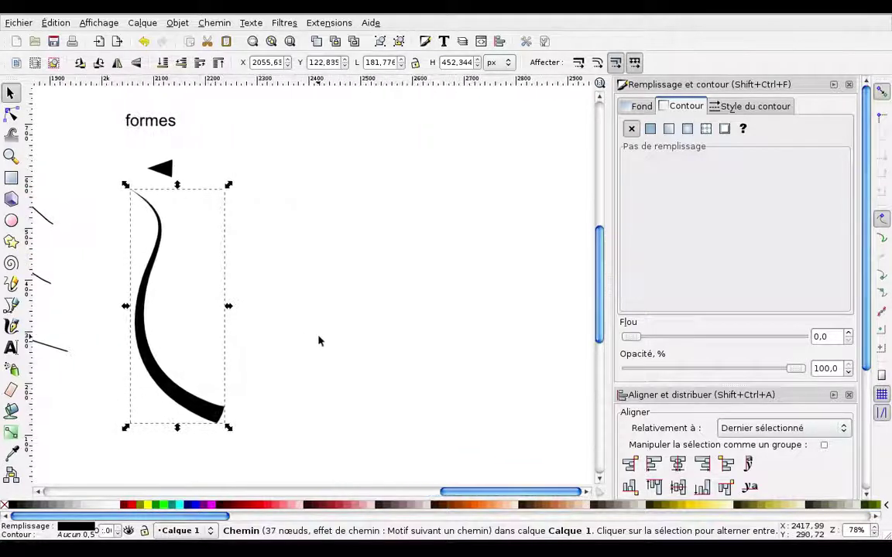
scroll(317, 340, "left", 1)
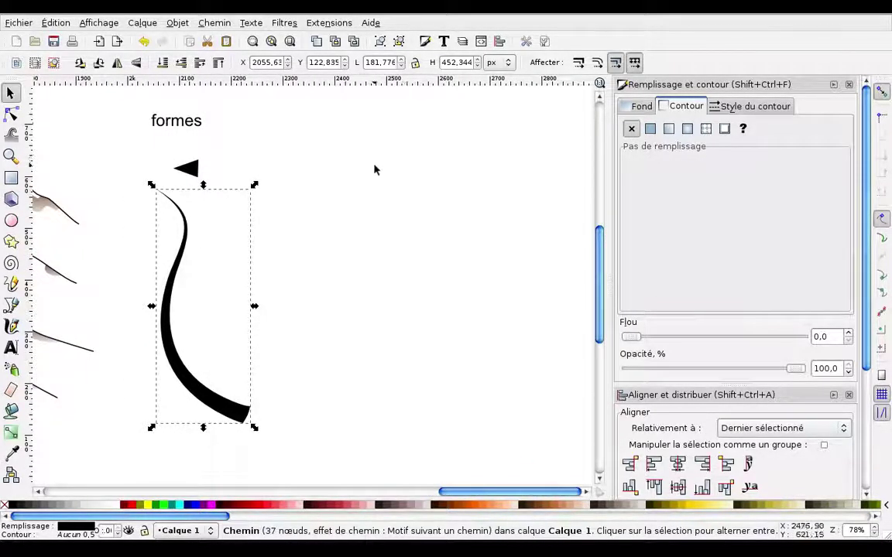
Duplicate 'formes', move the copy right, retype it as 'arbres', and save the document.
left_click(194, 130)
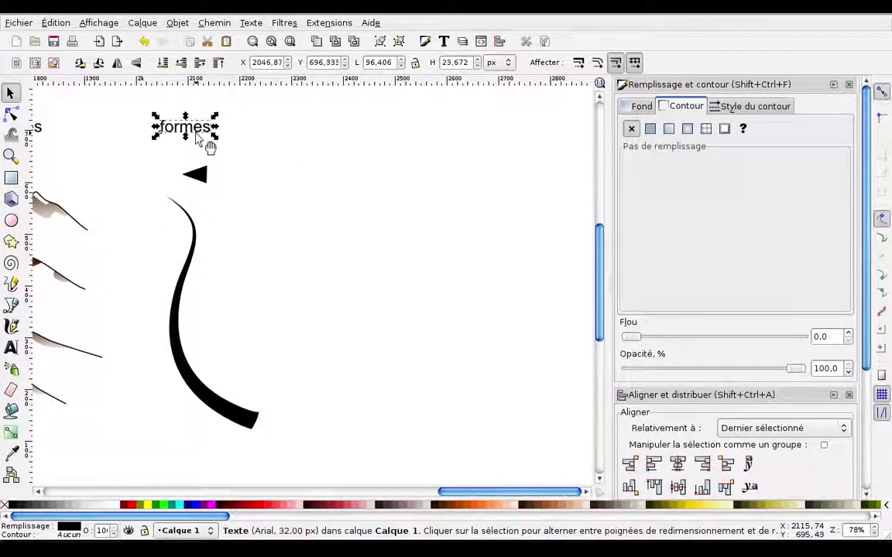
key("ctrl+d")
left_click_drag(197, 138, 397, 139)
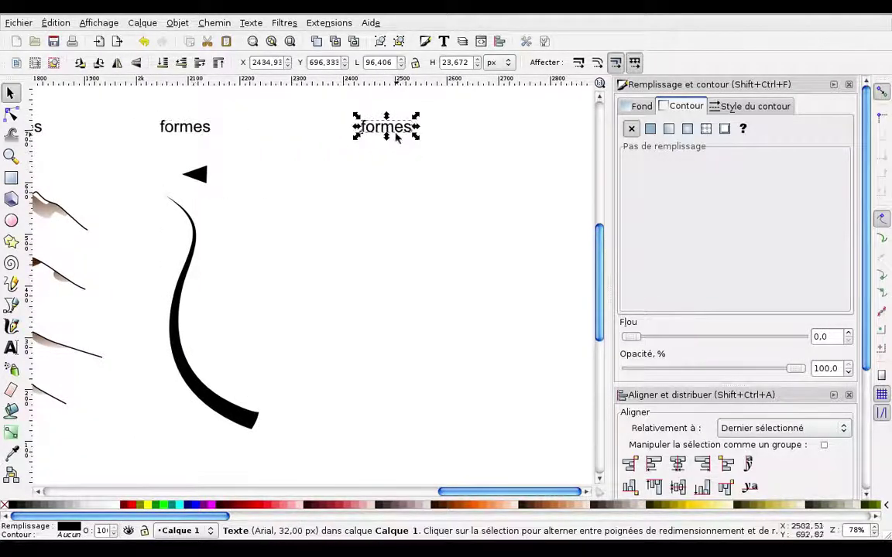
double_click(394, 131)
type("atr")
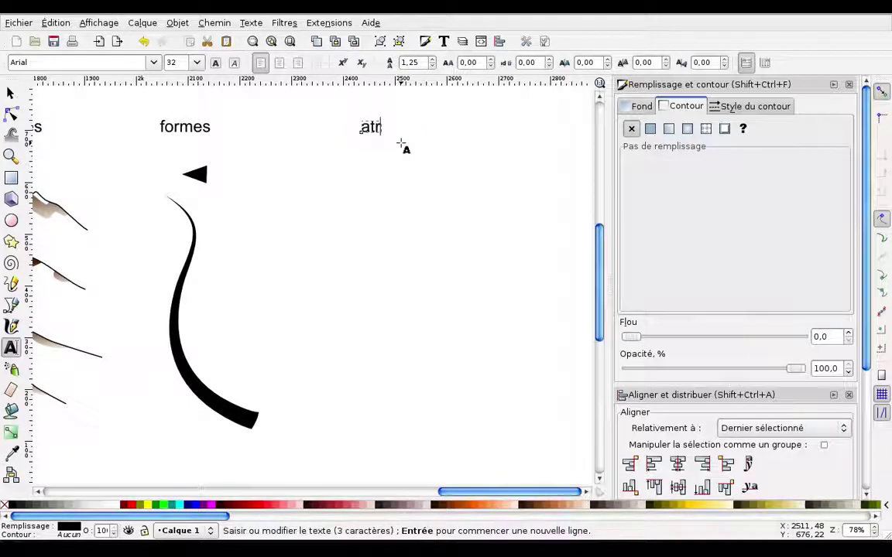
type("rb")
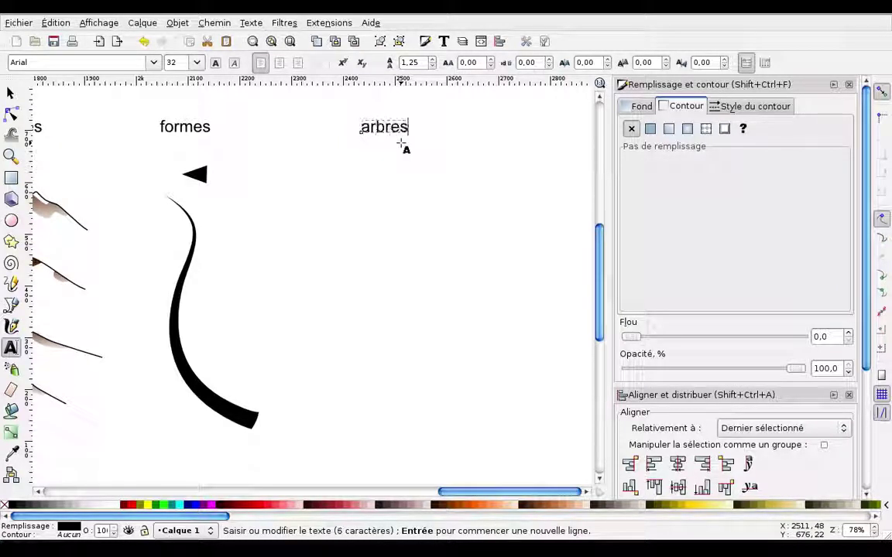
left_click(11, 94)
left_click(259, 187)
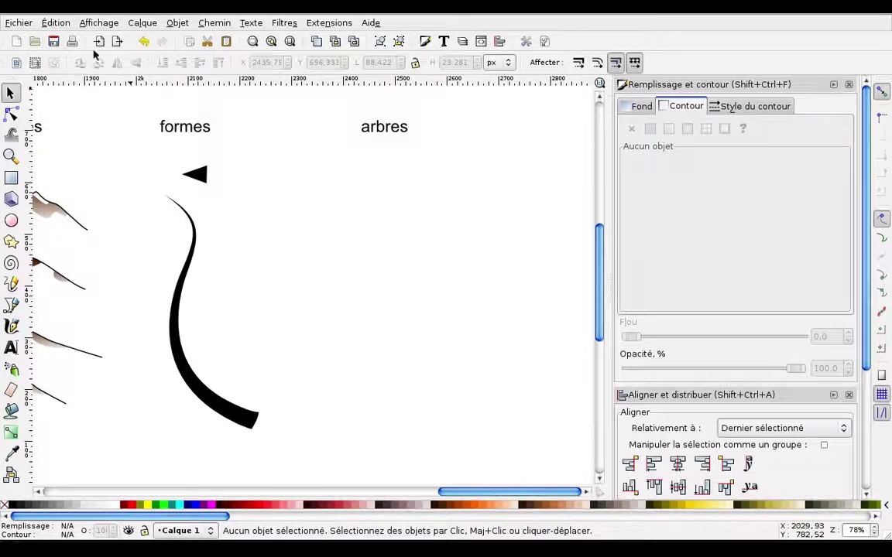
left_click(54, 42)
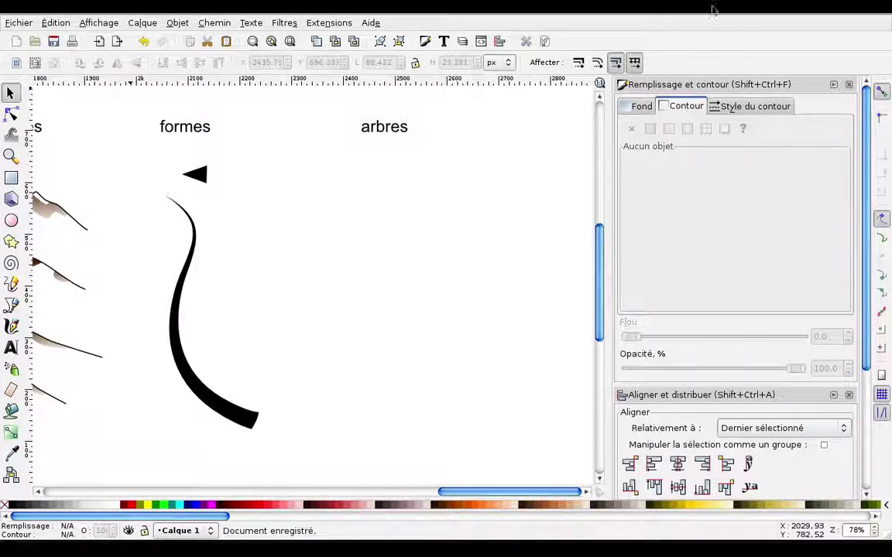
Draw a round freehand tree crown under 'arbres' with a 2 px outline.
key("n")
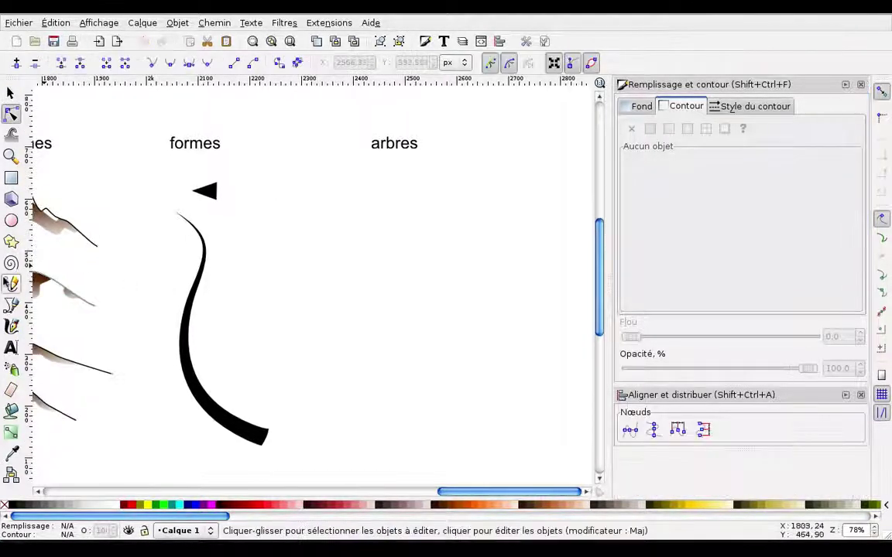
left_click(10, 284)
mouse_move(380, 233)
left_mouse_down()
mouse_move(419, 192)
mouse_move(380, 232)
left_mouse_up()
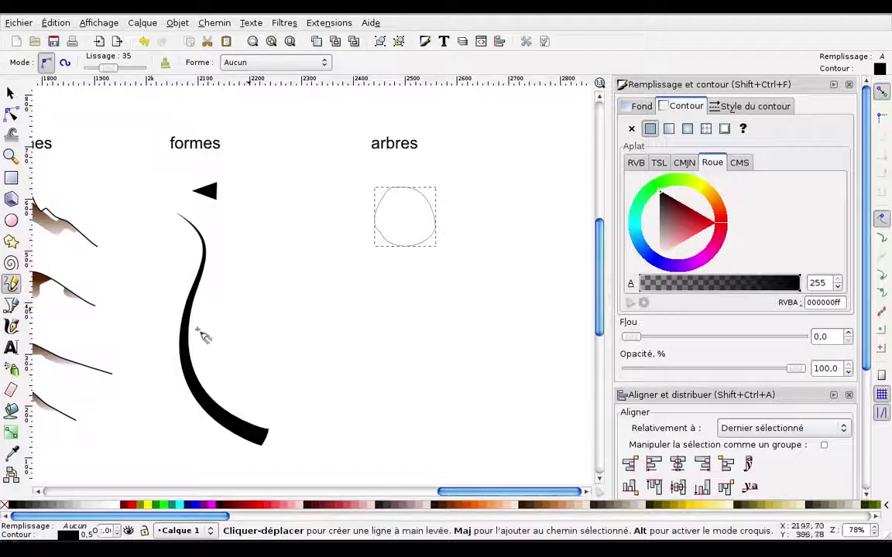
right_click(85, 538)
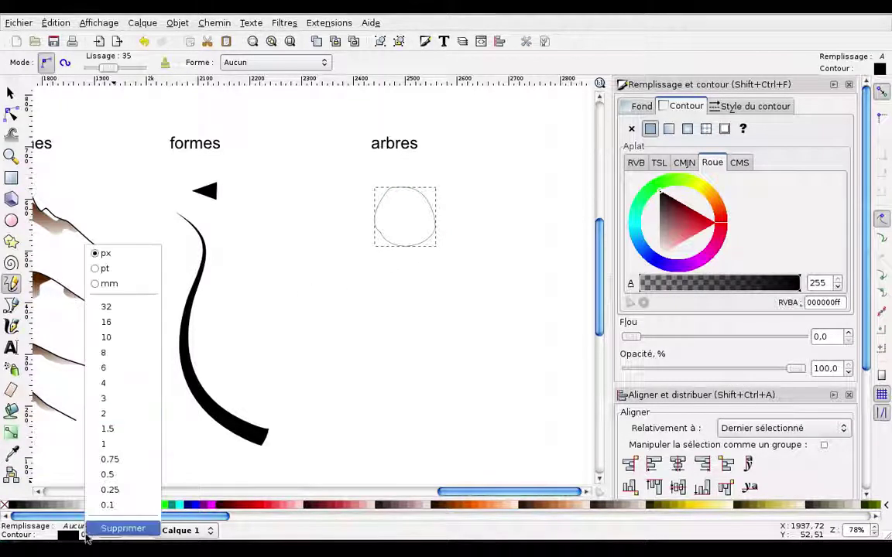
left_click(109, 415)
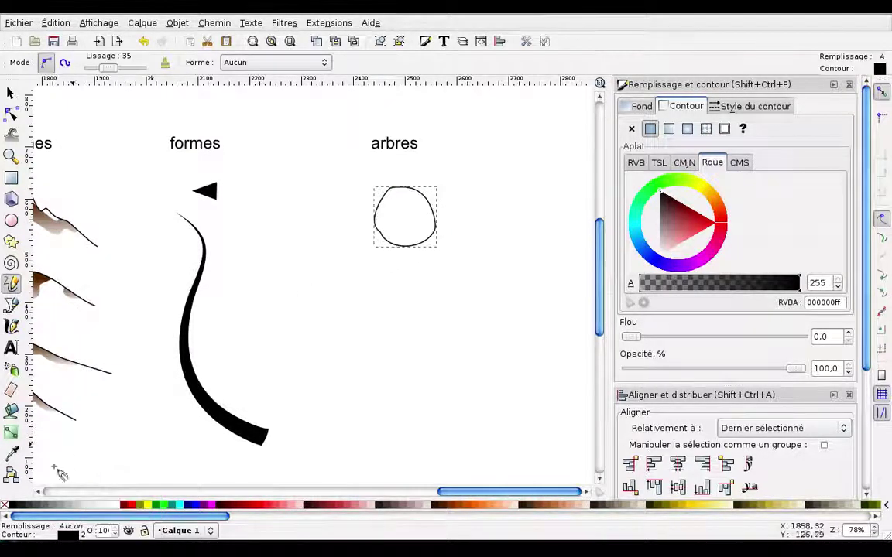
Make the crown's style the default for new pencil lines.
double_click(10, 285)
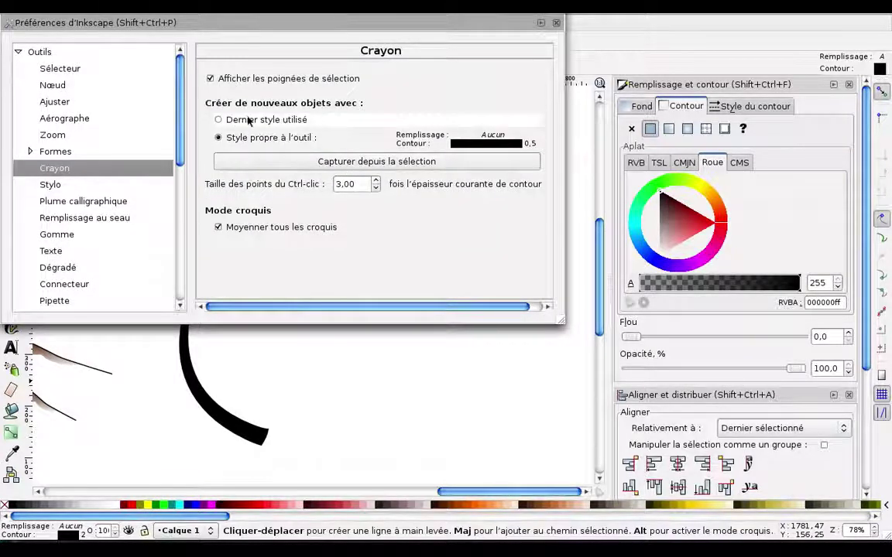
left_click(367, 164)
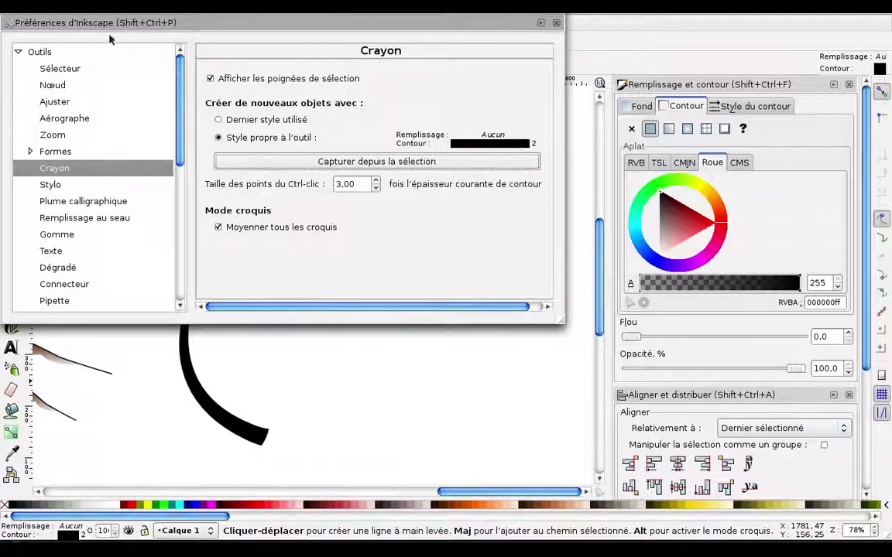
key("ctrl+w")
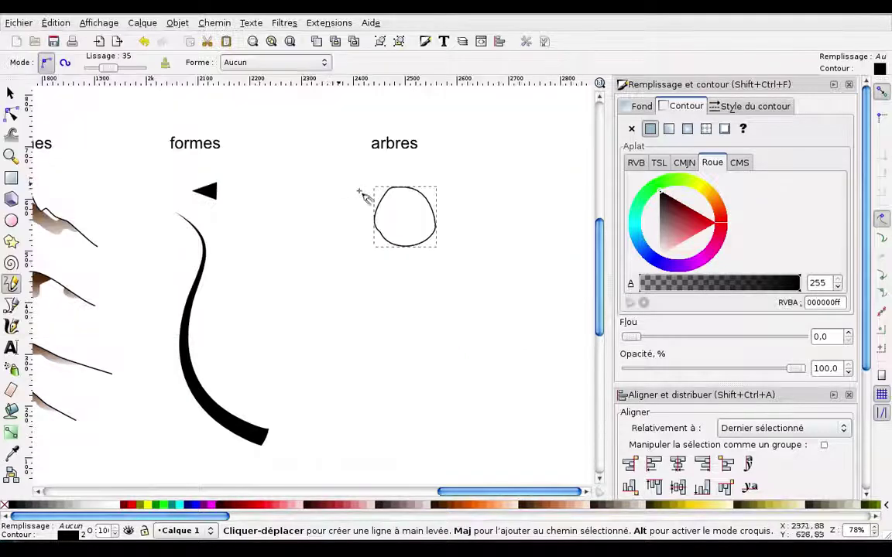
Draw a trunk shape under the crown and attach its top-left corner to the crown outline.
mouse_move(401, 242)
left_mouse_down()
mouse_move(400, 265)
mouse_move(416, 244)
mouse_move(402, 242)
left_mouse_up()
scroll(402, 255, "up", 3)
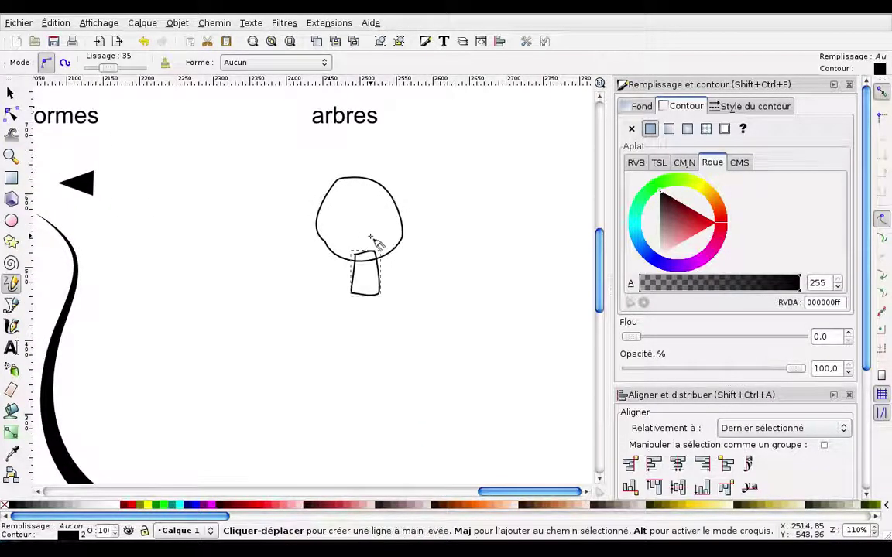
left_click(11, 94)
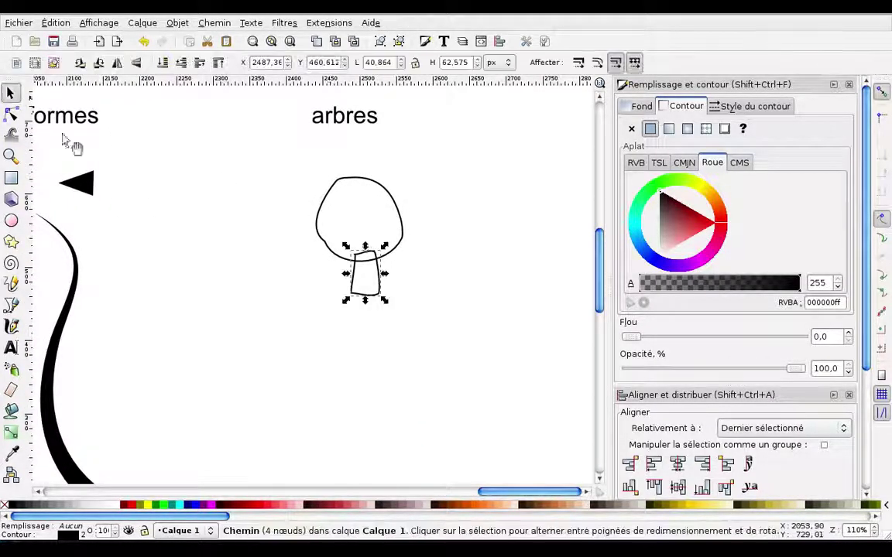
scroll(414, 271, "up", 1)
key("n")
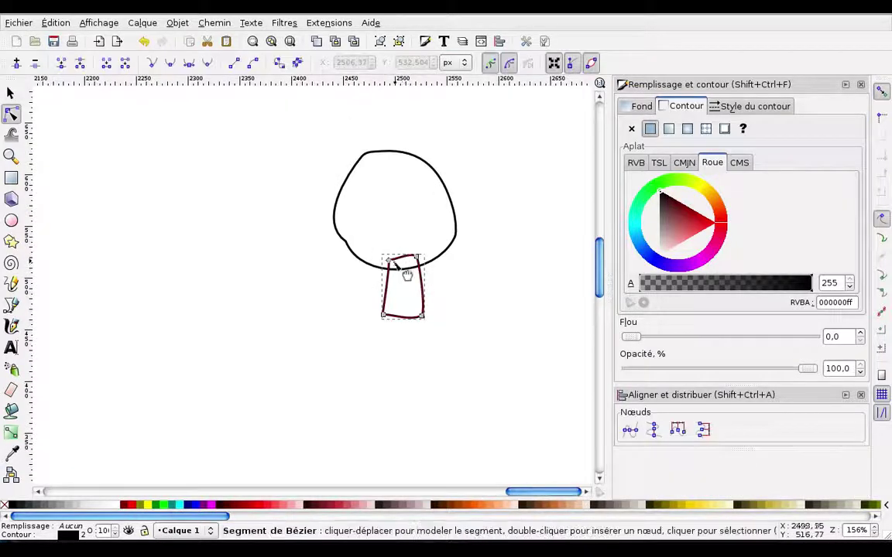
left_click_drag(386, 261, 389, 269)
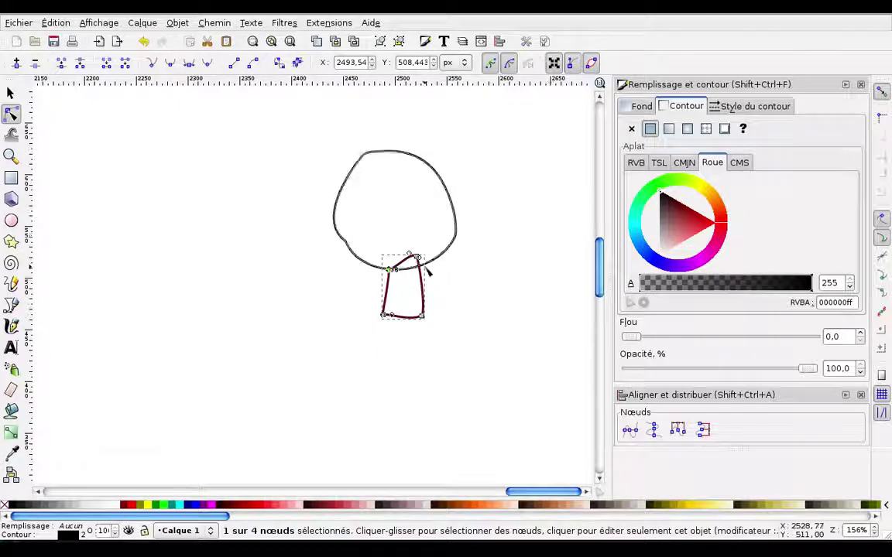
scroll(424, 269, "up", 2, "ctrl")
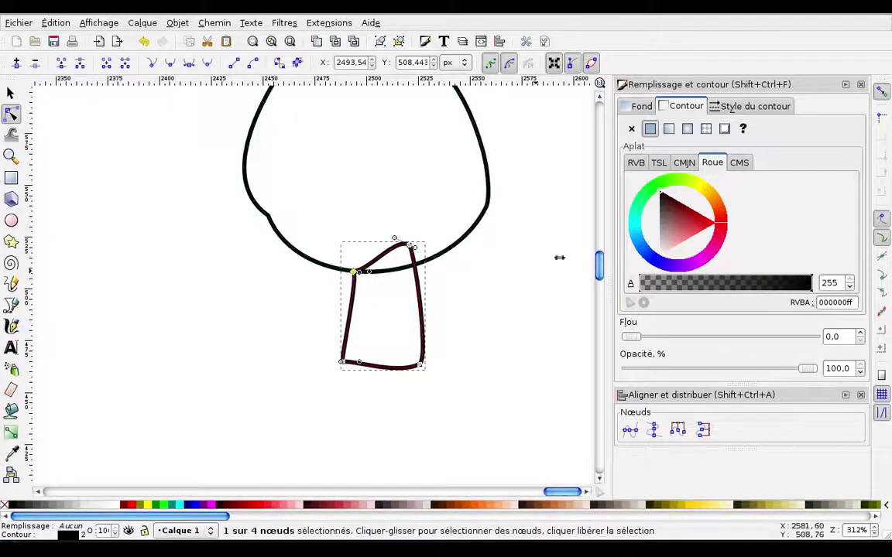
left_click_drag(354, 271, 360, 271)
Pull the trunk's top-right corner onto the crown and curve the top edge to follow it.
left_click_drag(410, 246, 420, 264)
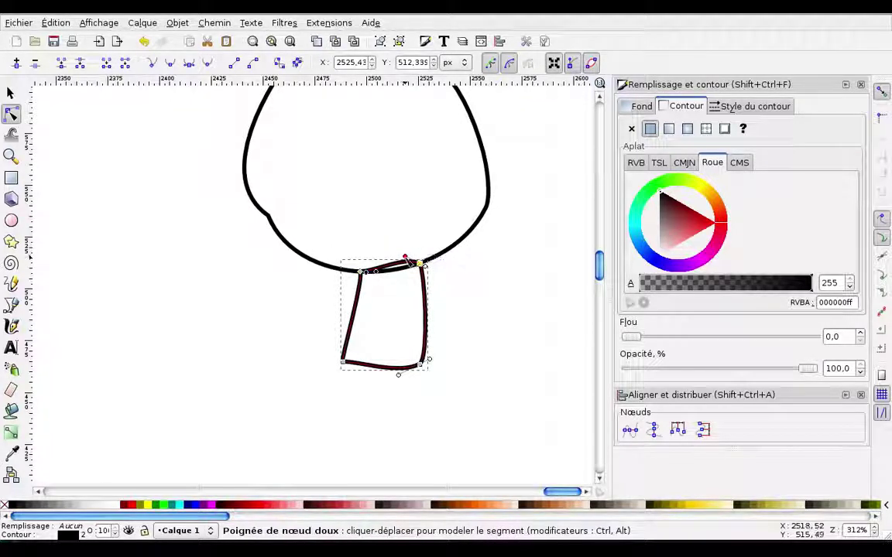
left_click(405, 258, "ctrl")
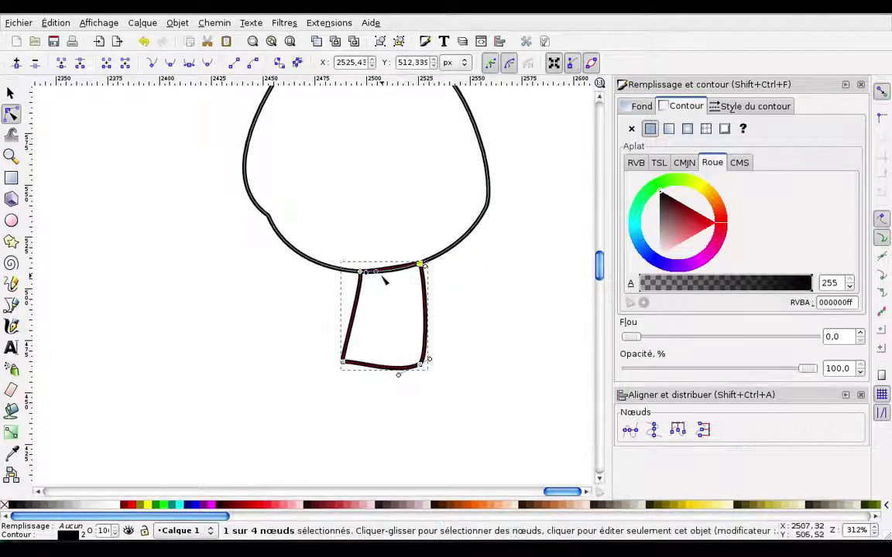
left_click(376, 272, "ctrl")
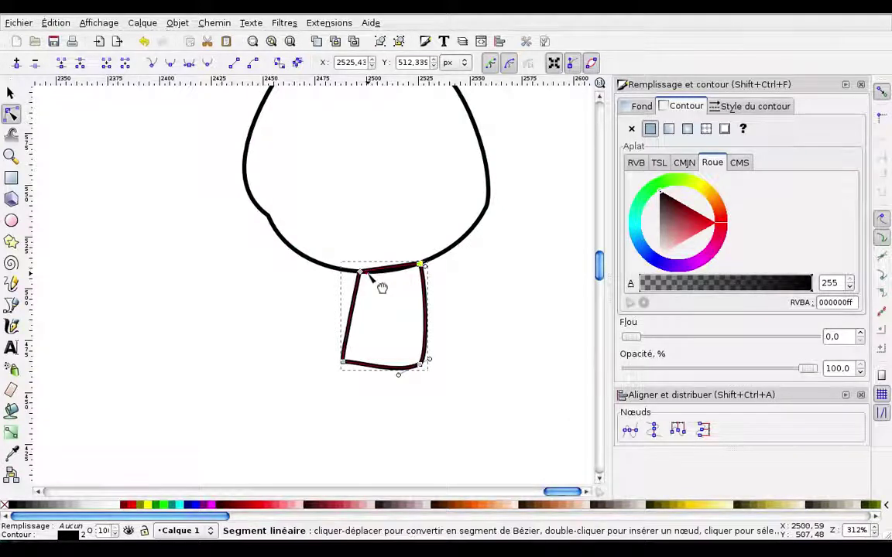
left_click_drag(387, 271, 390, 273)
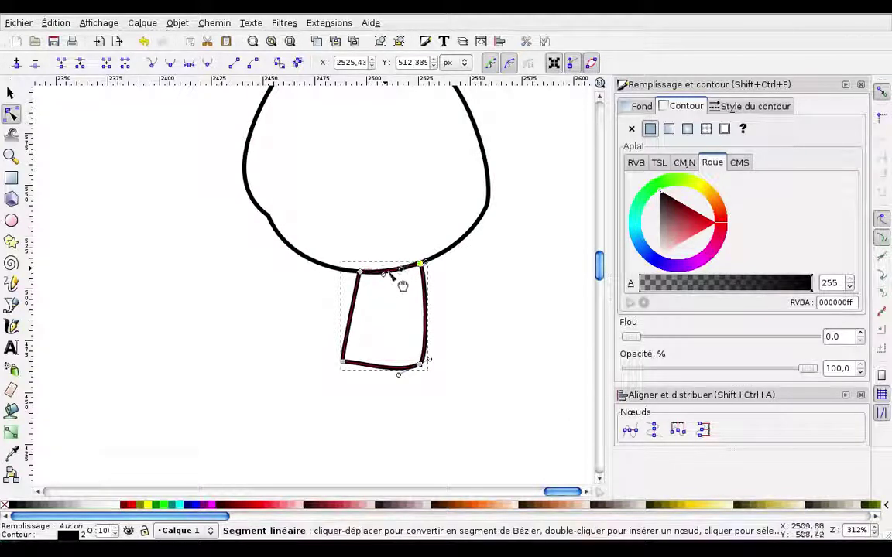
left_click(486, 276)
key("minus")
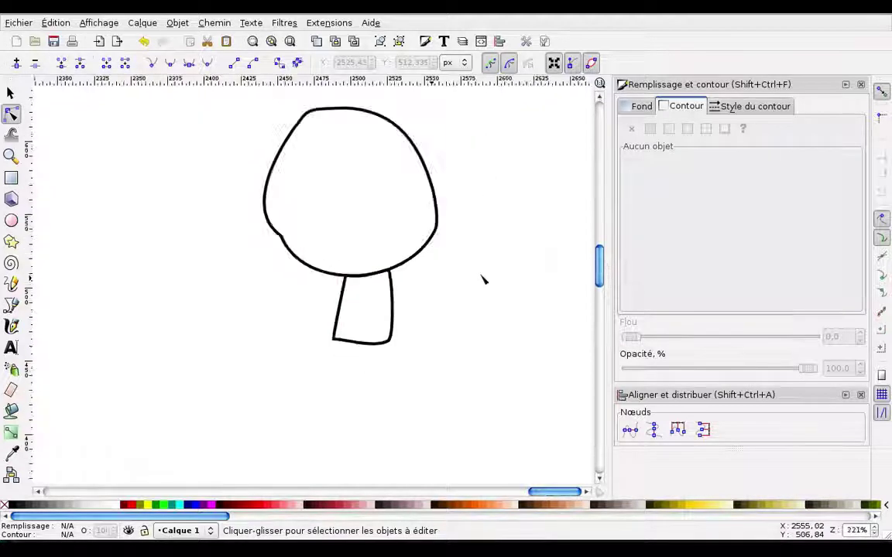
key("minus")
key("plus")
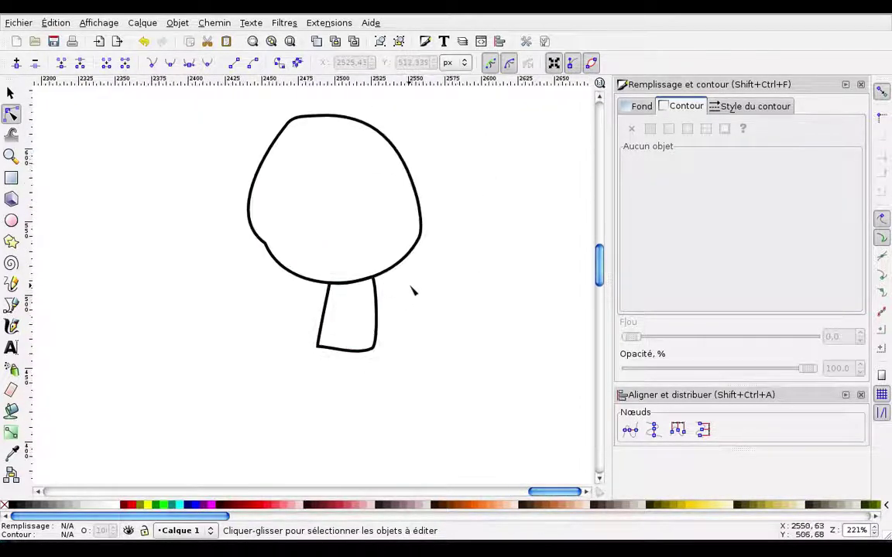
With snapping turned off, bend the trunk's bottom edge into a gentle curve.
left_click(377, 303)
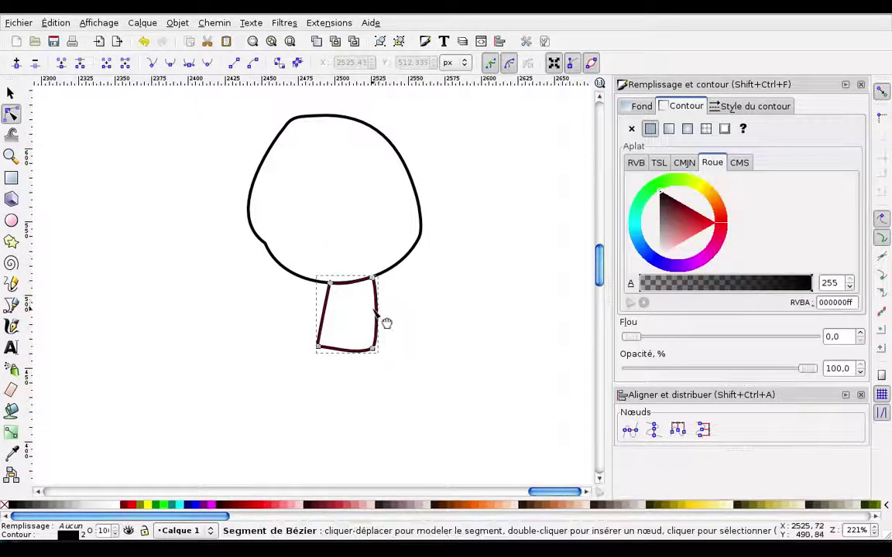
mouse_move(378, 307)
left_mouse_down()
mouse_move(378, 330)
mouse_move(361, 321)
mouse_move(365, 313)
left_mouse_up()
key("ctrl+z")
left_click(375, 351)
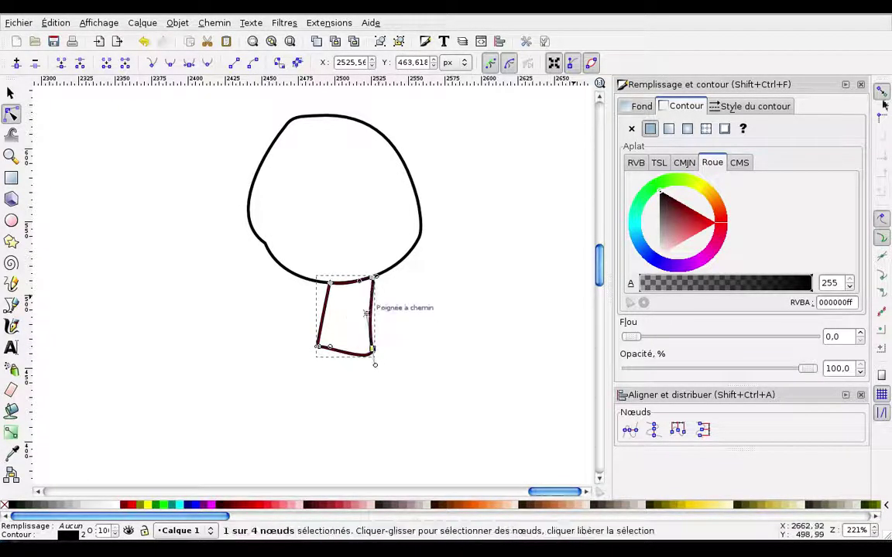
left_click(883, 94)
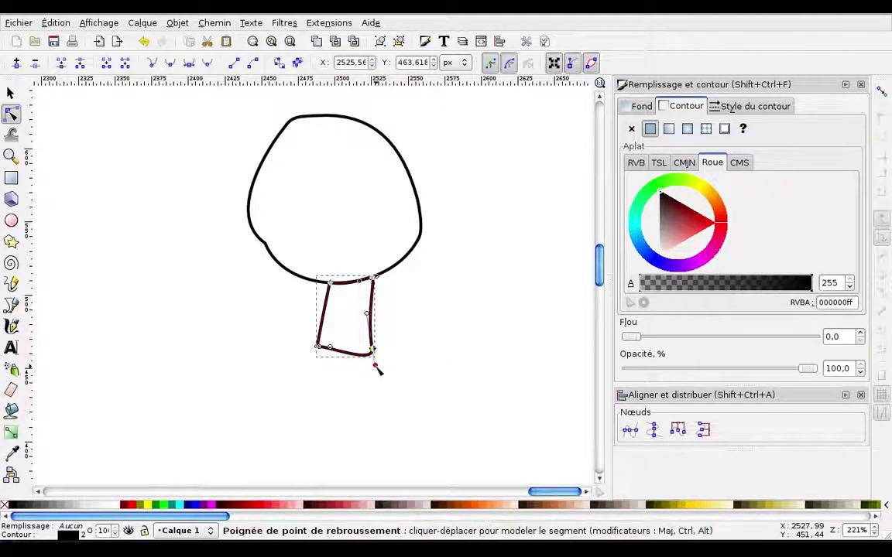
mouse_move(376, 365)
left_mouse_down()
mouse_move(352, 360)
mouse_move(368, 348)
left_mouse_up()
left_click(257, 261)
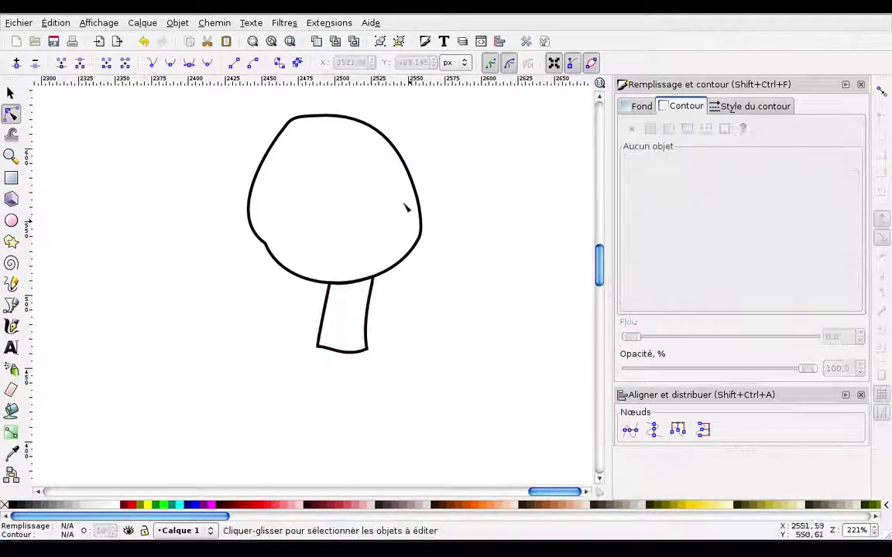
Reshape the crown's top nodes so its upper-left outline curves rounder.
left_click(352, 127)
mouse_move(263, 107)
left_mouse_down()
mouse_move(391, 167)
mouse_move(361, 158)
mouse_move(332, 175)
left_mouse_up()
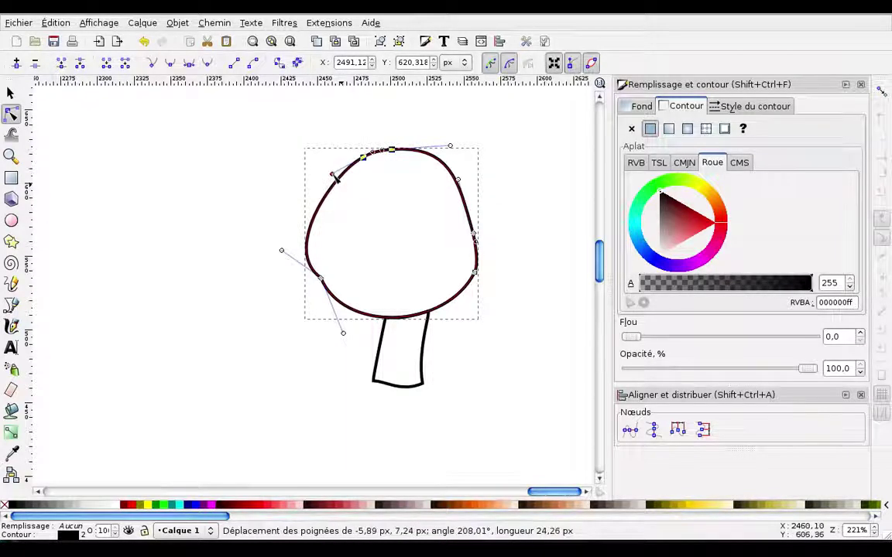
left_click(439, 277)
scroll(279, 233, "right", 4)
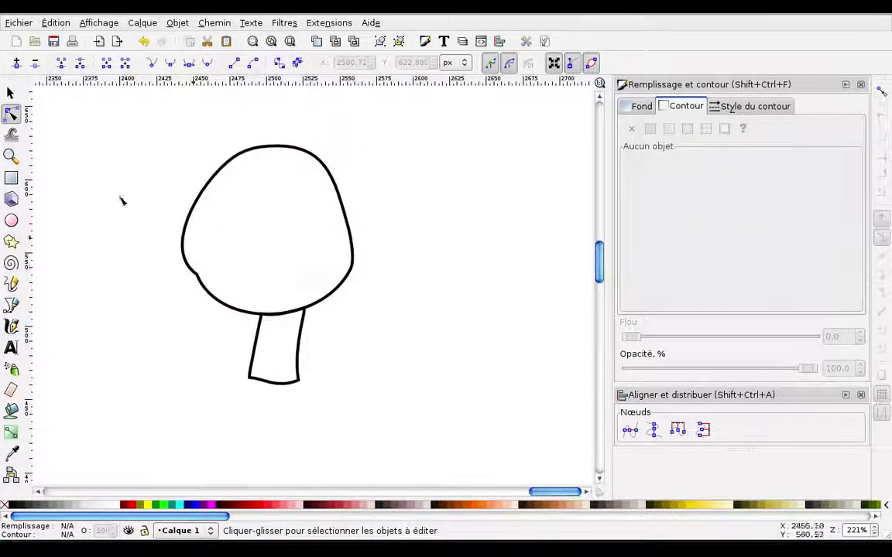
Draw a closed freehand loop with the Pencil over the right side of the tree crown.
left_click(13, 285)
left_click_drag(294, 128, 302, 310)
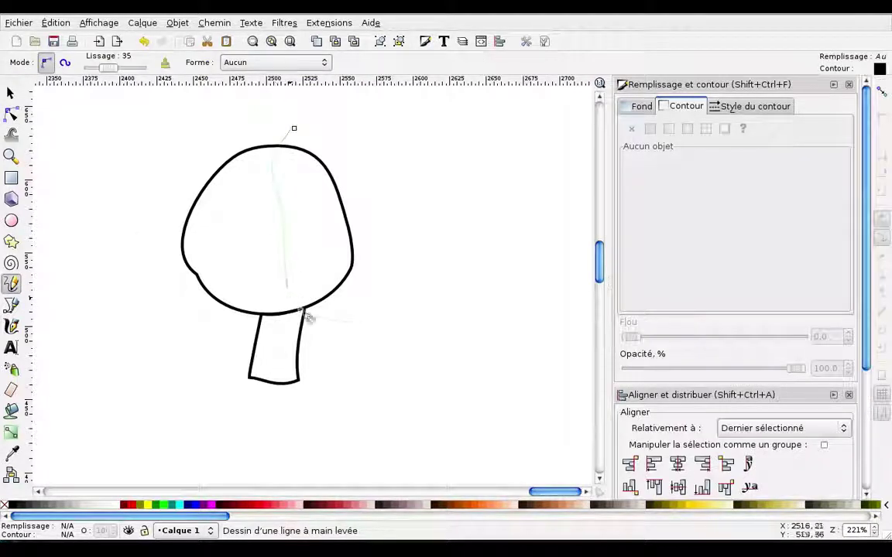
mouse_move(454, 177)
left_mouse_down()
mouse_move(311, 121)
mouse_move(295, 129)
left_mouse_up()
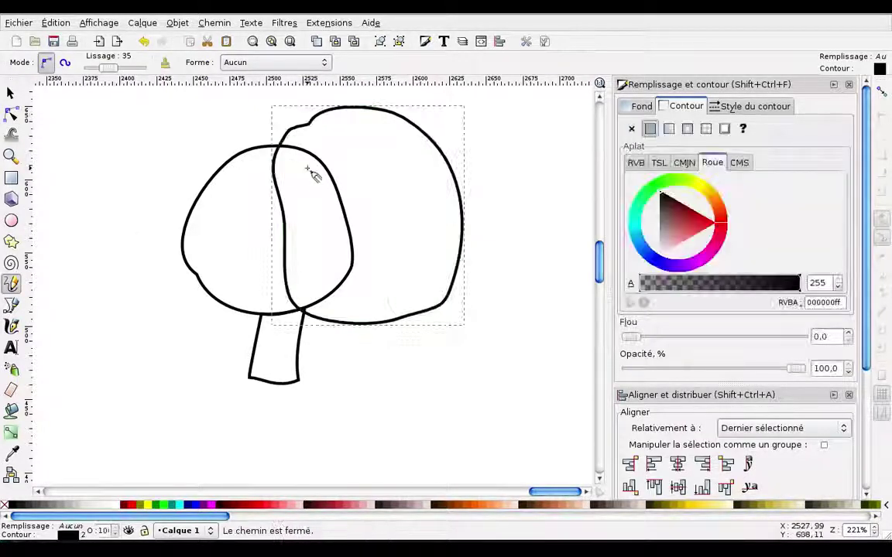
Intersect the loop with the crown, leaving a 6-node shape for the crown's right half.
key("s")
left_click(326, 172)
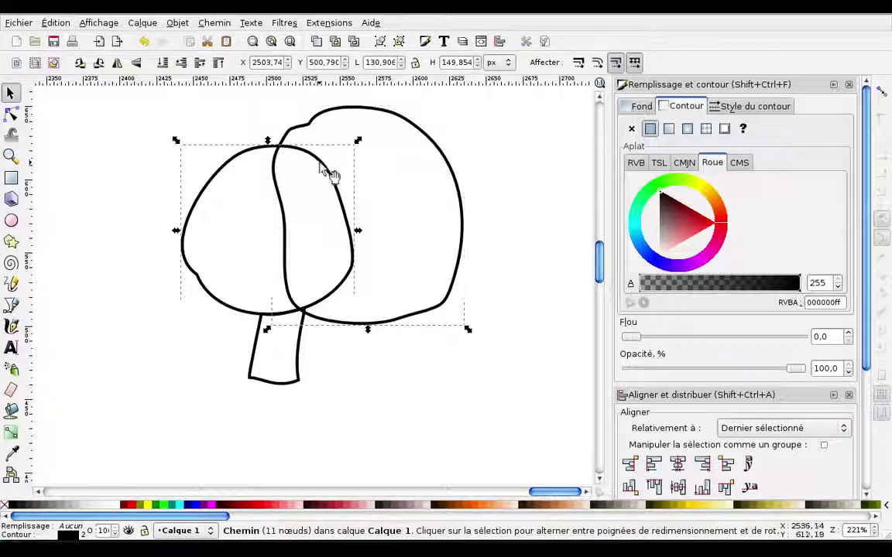
left_click(447, 159, "shift")
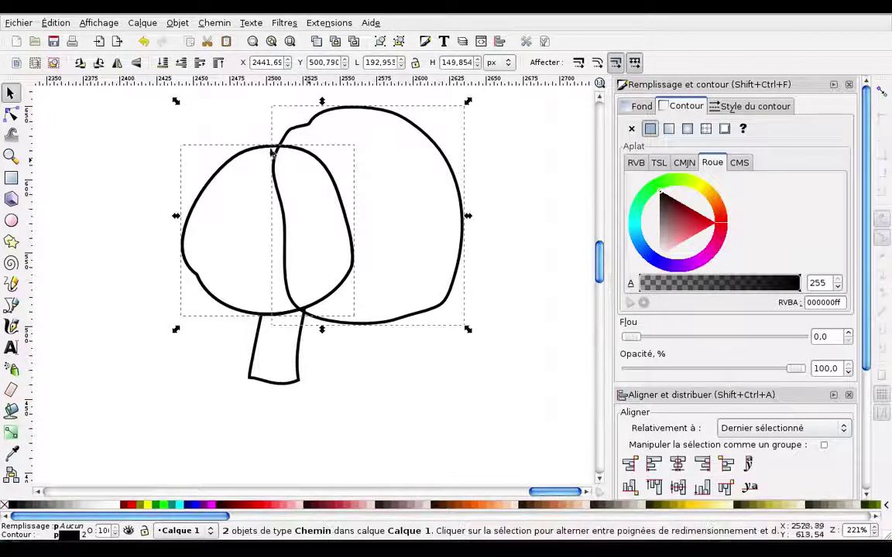
key("ctrl+asterisk")
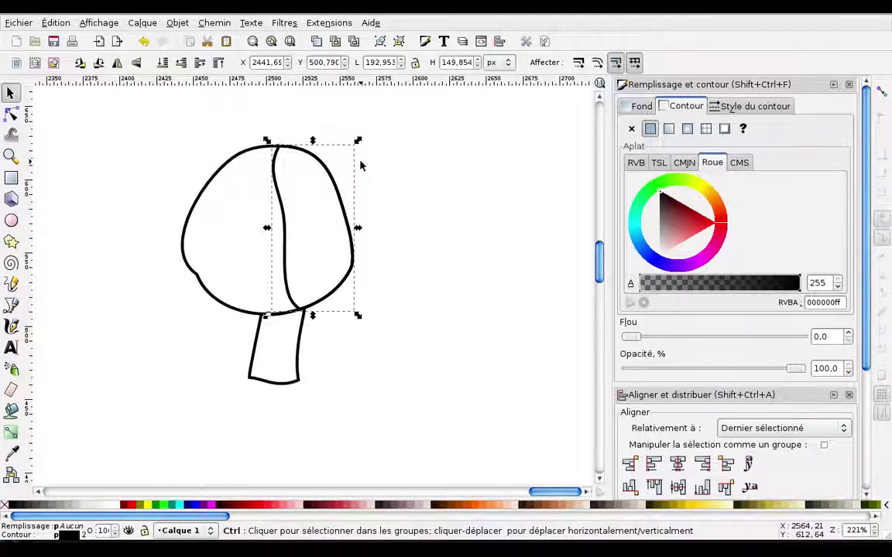
left_click(203, 22)
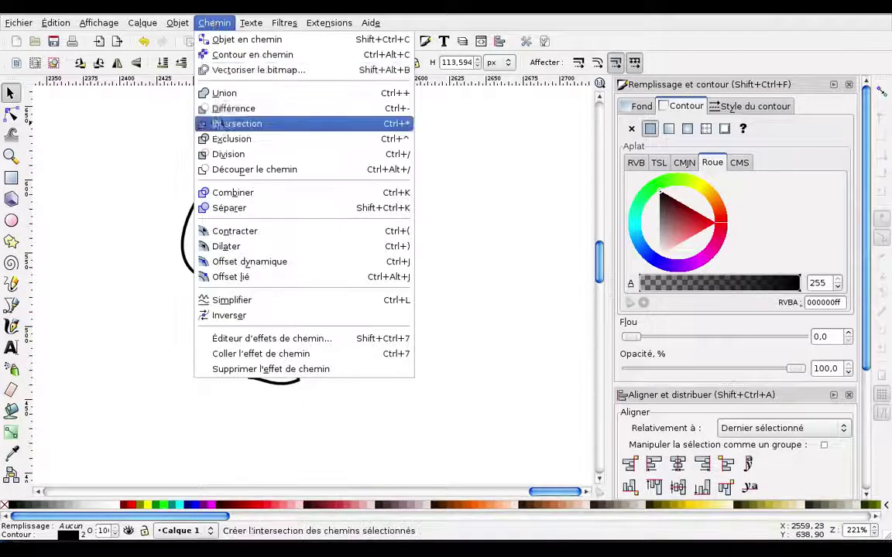
key("Escape")
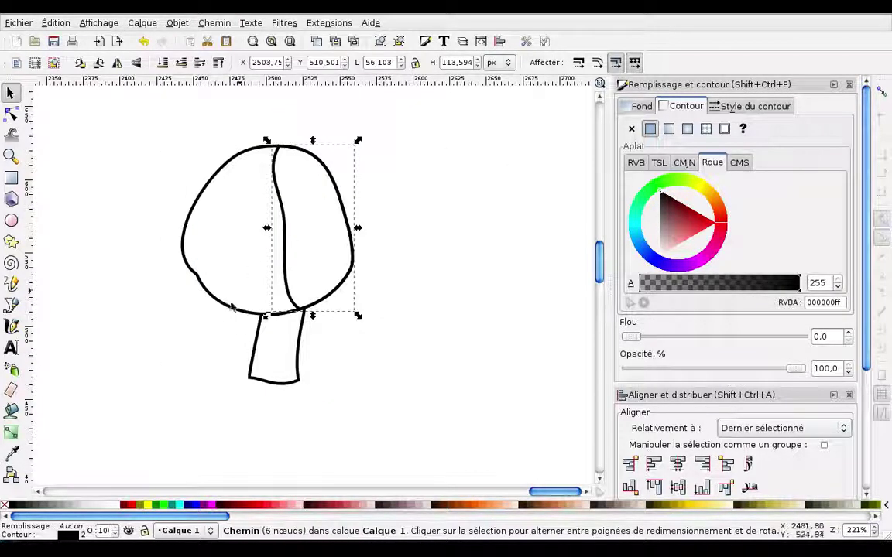
key("minus")
key("minus")
key("minus")
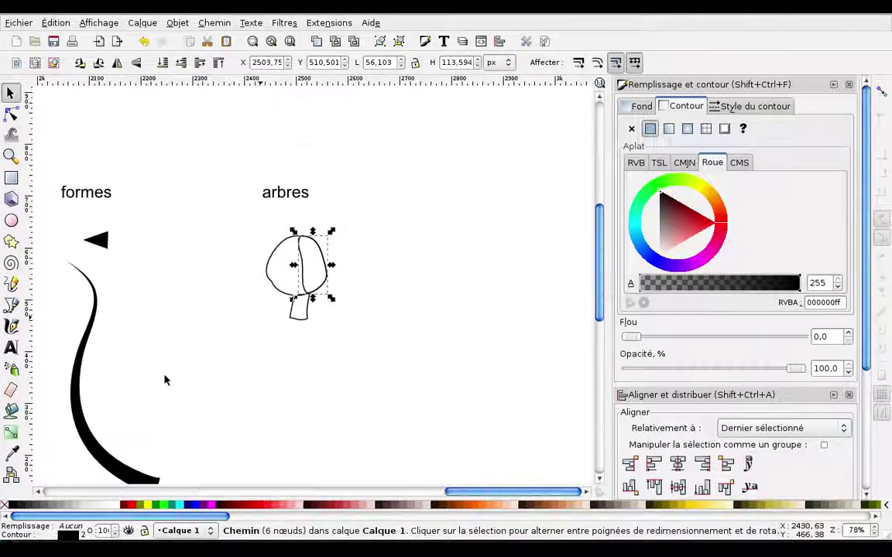
Fill the crown's right-half shape with the palette orange using the Dropper.
left_click_drag(165, 379, 428, 325)
scroll(428, 326, "left", 6)
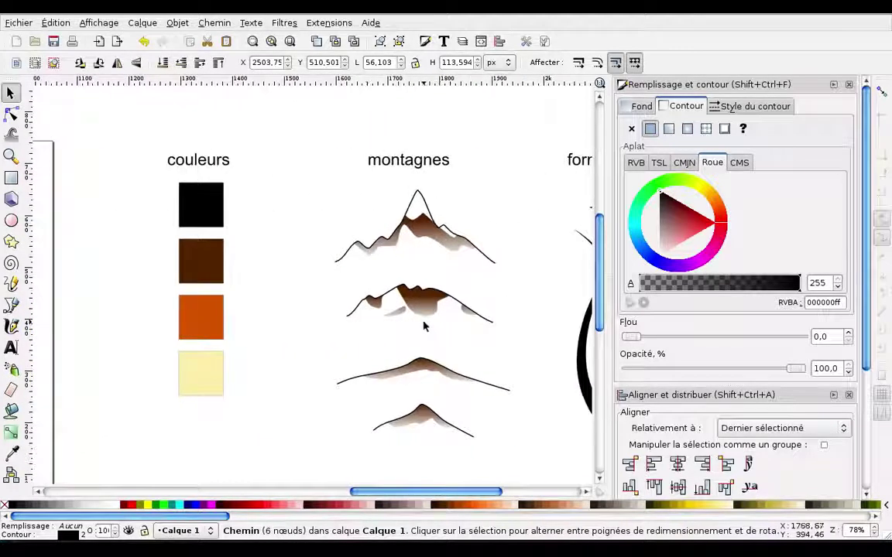
key("d")
left_click(203, 312)
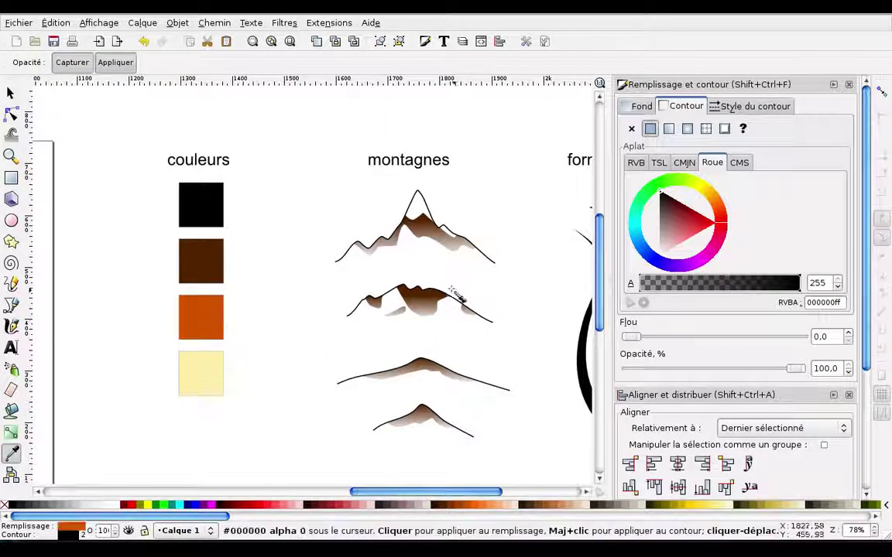
scroll(551, 279, "right", 8)
scroll(551, 279, "right", 2)
scroll(381, 304, "right", 4)
scroll(382, 304, "up", 1)
scroll(363, 295, "up", 2)
scroll(352, 289, "left", 4)
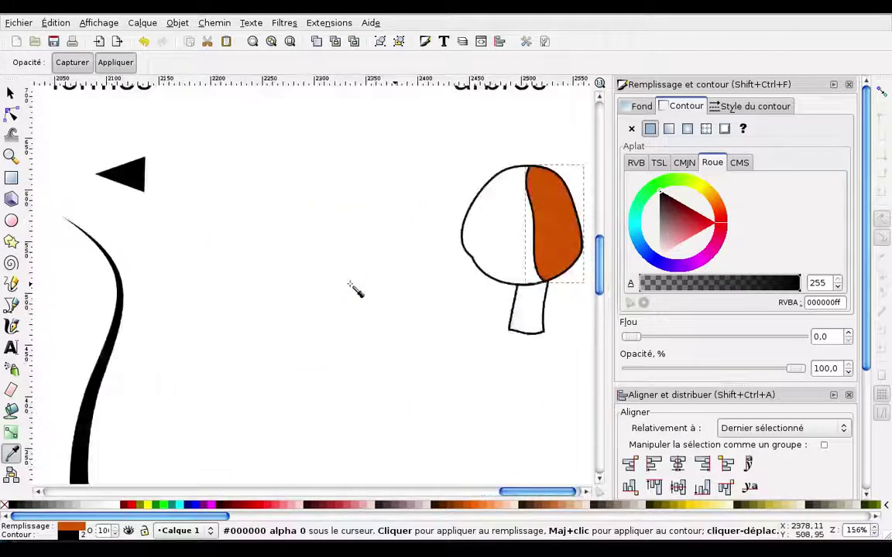
scroll(310, 306, "right", 2)
scroll(155, 318, "right", 2)
Give the orange shape a linear gradient fading to transparent toward its lower edge.
left_click(11, 433)
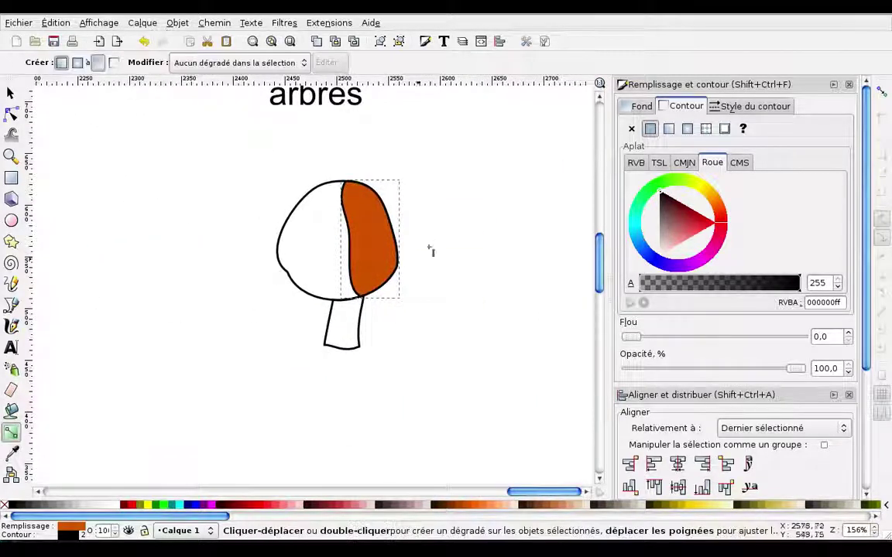
mouse_move(358, 204)
left_mouse_down()
mouse_move(378, 243)
mouse_move(434, 251)
mouse_move(443, 233)
mouse_move(334, 197)
left_mouse_up()
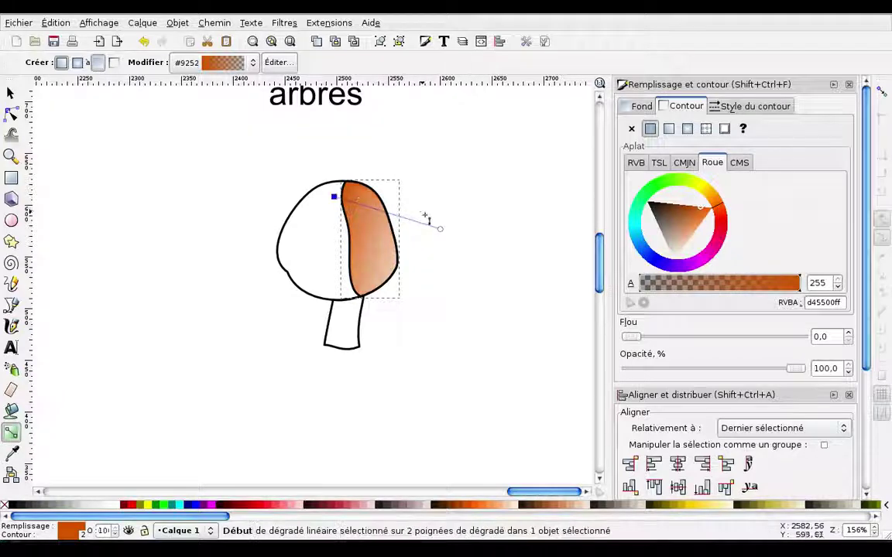
left_click_drag(439, 229, 416, 248)
left_click(415, 251)
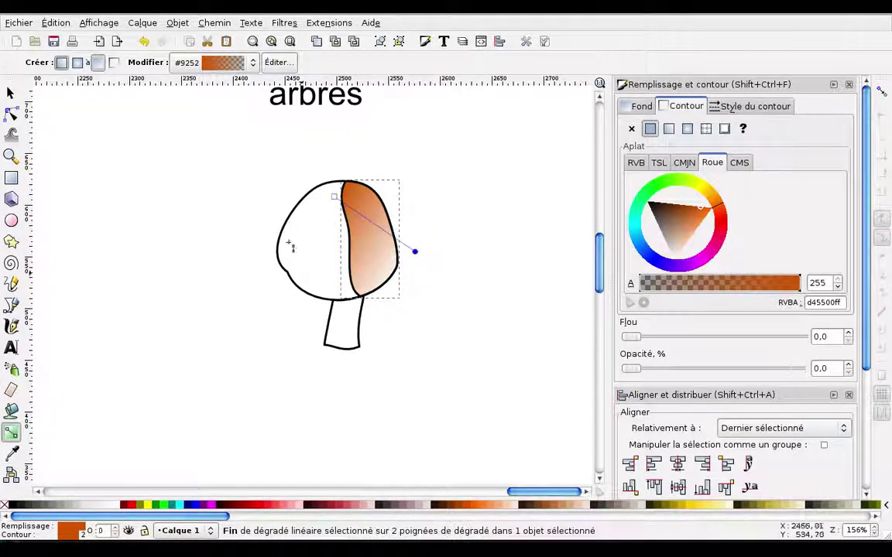
left_click(10, 93)
left_click(125, 192)
left_click_drag(209, 146, 256, 392)
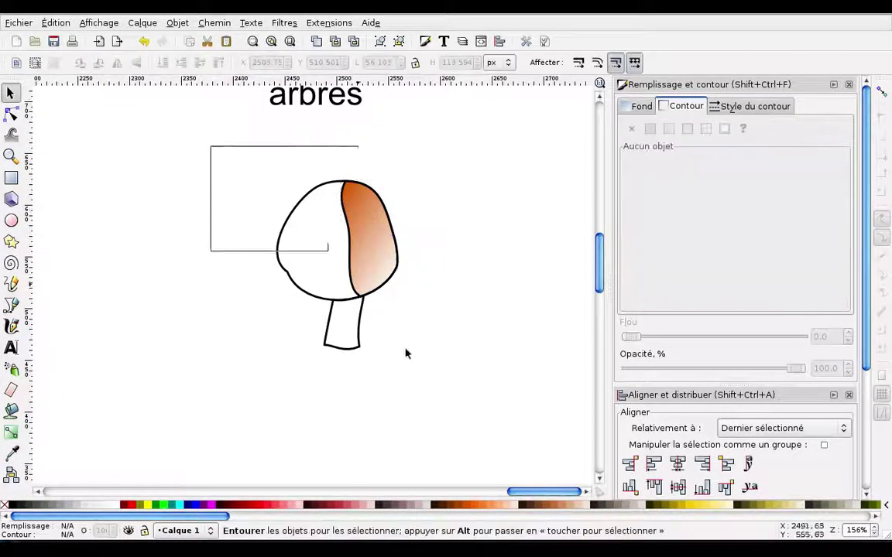
Remove the outline from the orange gradient shape.
left_click(367, 249, "shift")
left_click(369, 250)
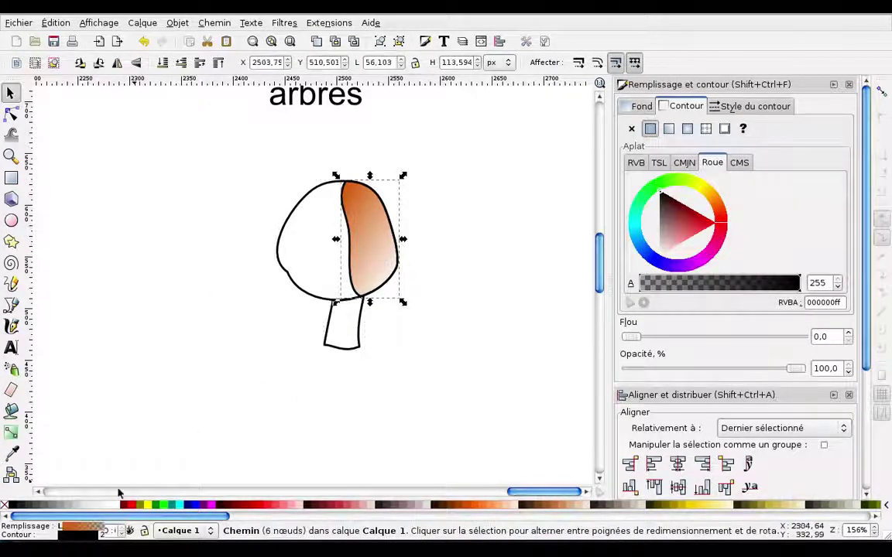
right_click(70, 534)
left_click(128, 524)
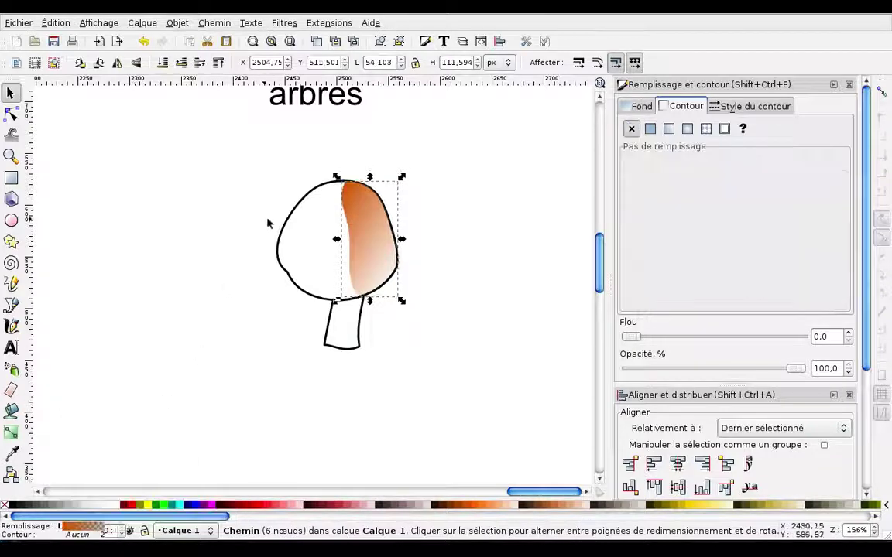
Set the crown and trunk outline colour to the palette orange #d45500.
left_click(294, 246, "shift")
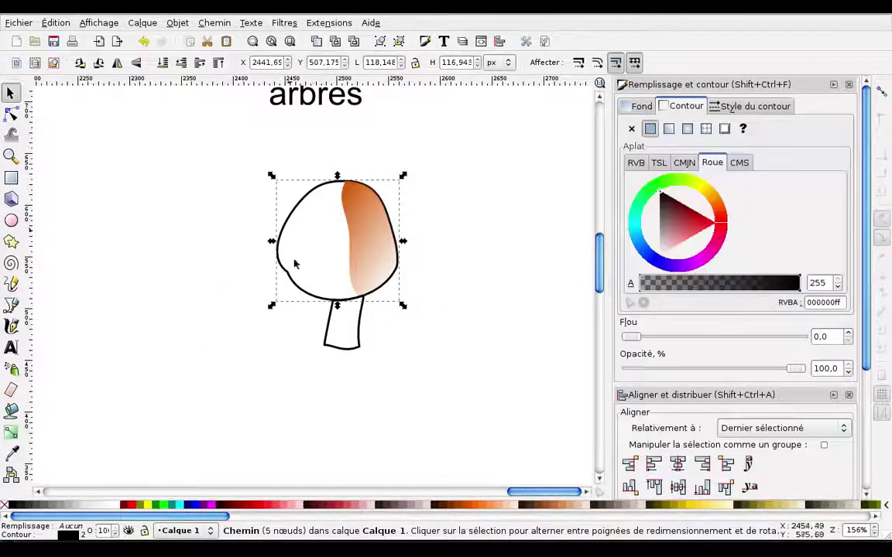
left_click(335, 353, "shift")
scroll(387, 355, "left", 5)
scroll(434, 354, "left", 10)
scroll(313, 354, "left", 10)
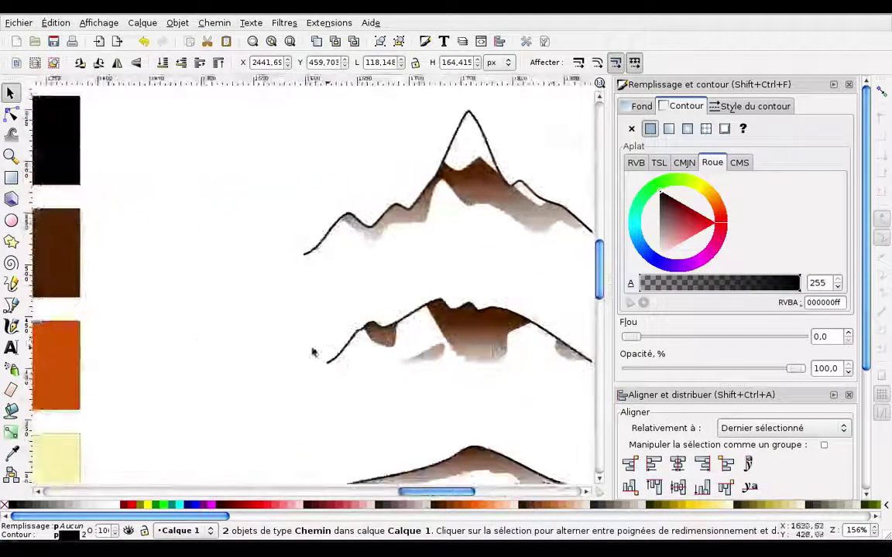
scroll(260, 385, "left", 4)
key("d")
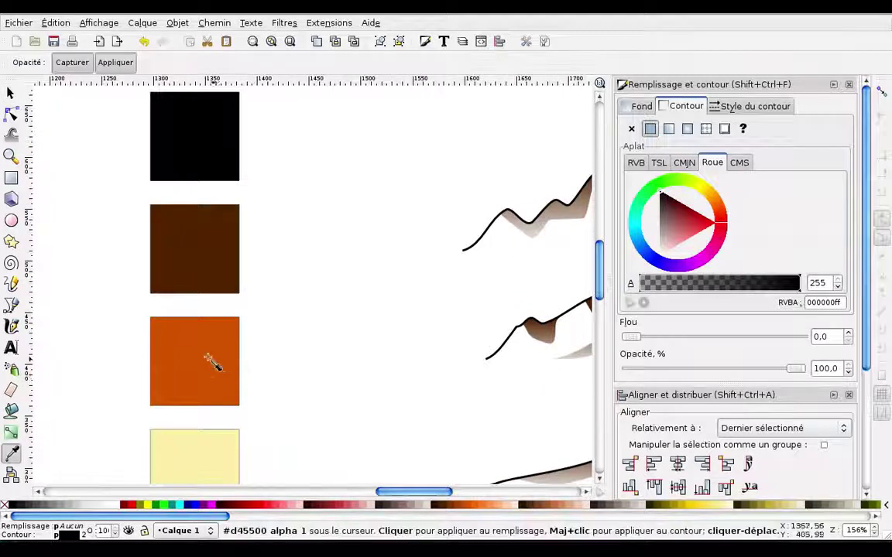
left_click_drag(199, 357, 203, 361)
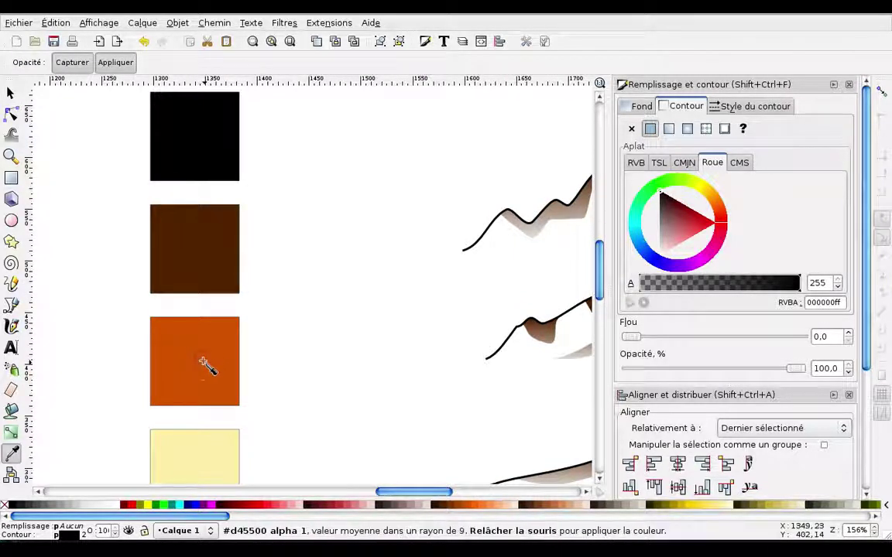
key("ctrl+z")
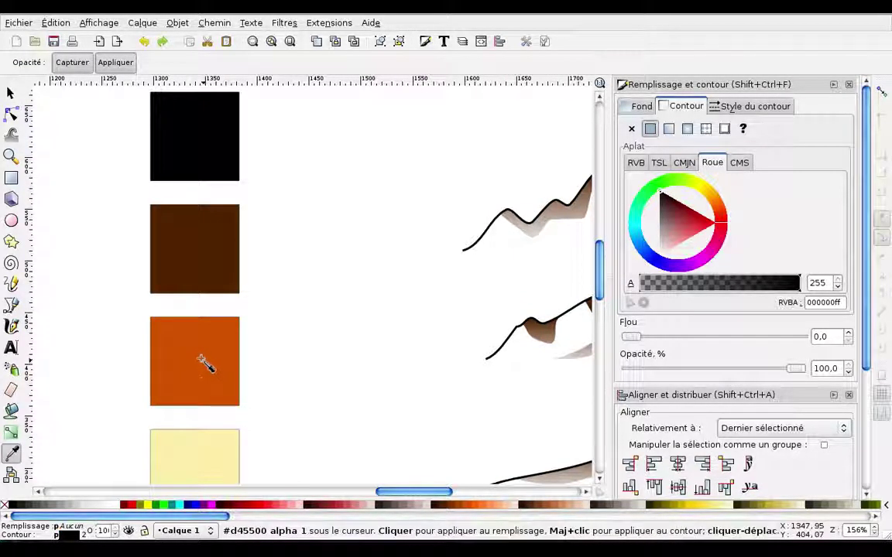
left_click(204, 364, "shift")
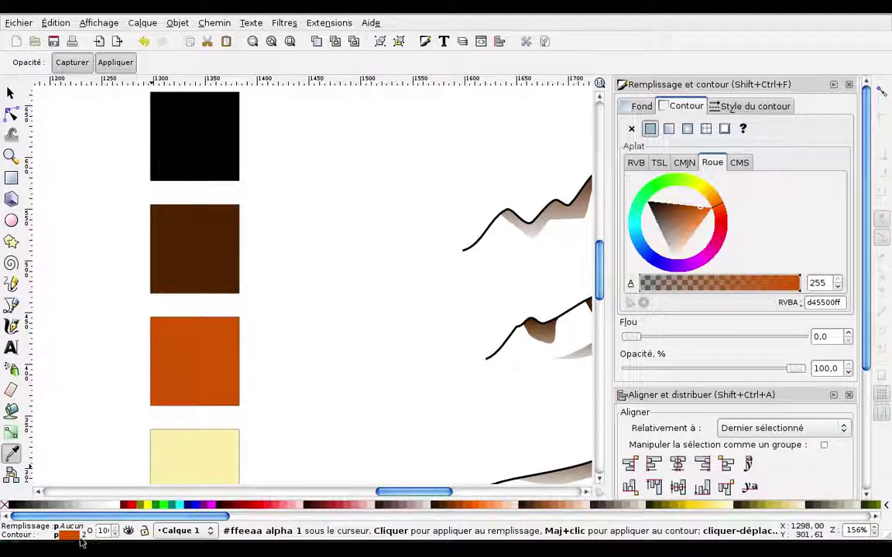
left_click_drag(198, 358, 195, 383)
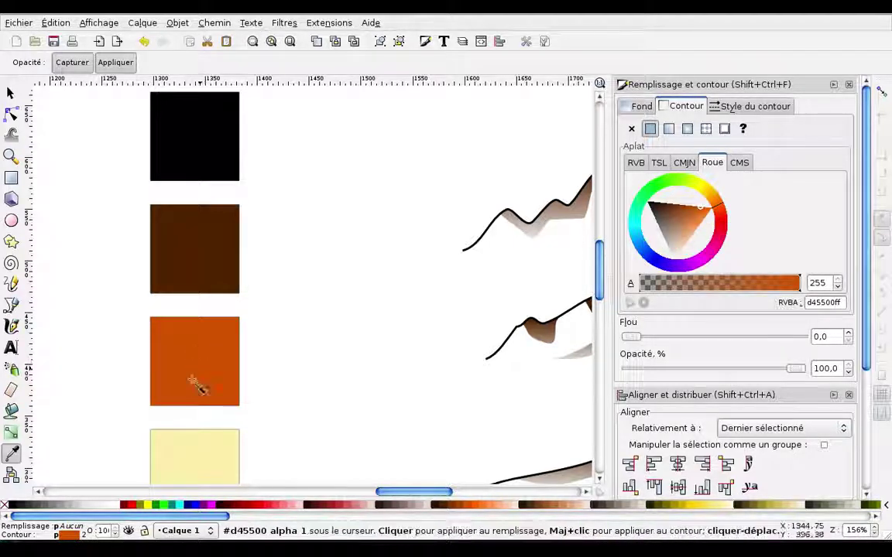
Clear the selection and centre the mushroom tree in view.
scroll(469, 310, "right", 9)
scroll(269, 313, "right", 5)
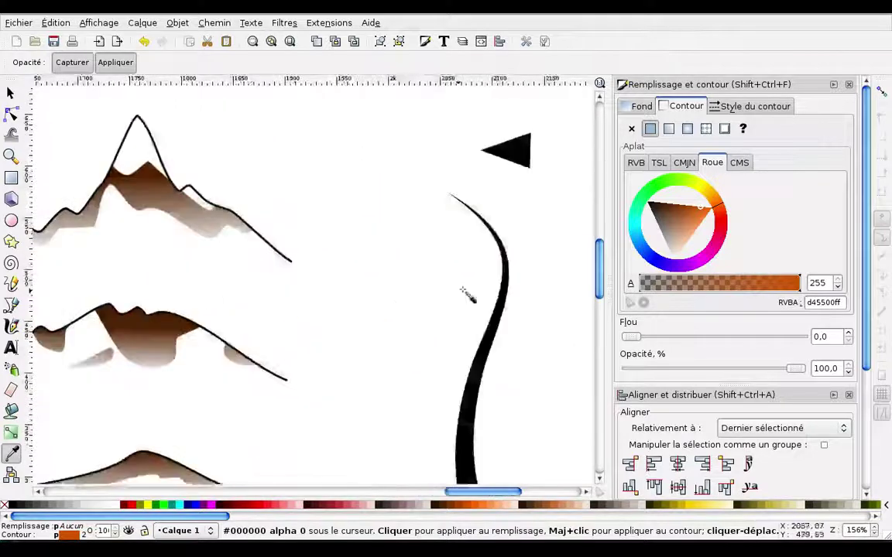
scroll(467, 295, "right", 9)
scroll(318, 285, "right", 6)
scroll(358, 287, "right", 2)
scroll(340, 308, "down", 2)
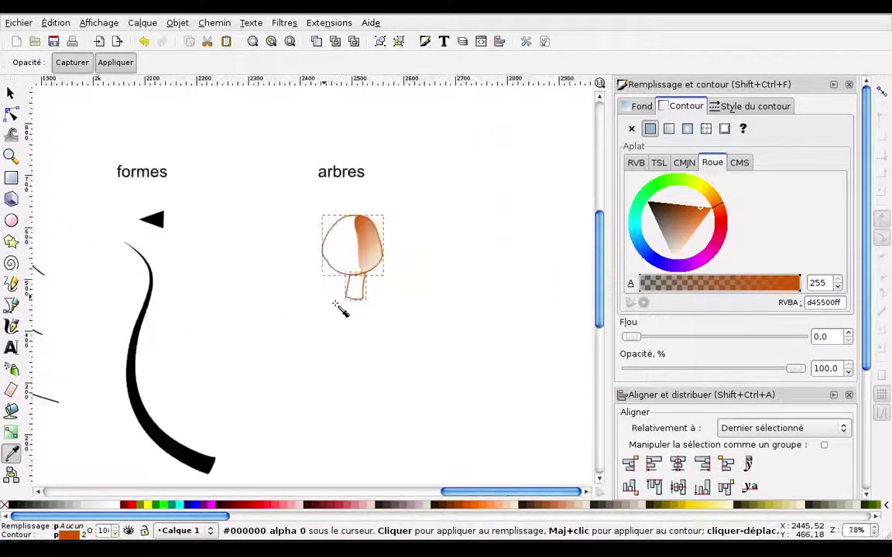
left_click(10, 93)
left_click(338, 280)
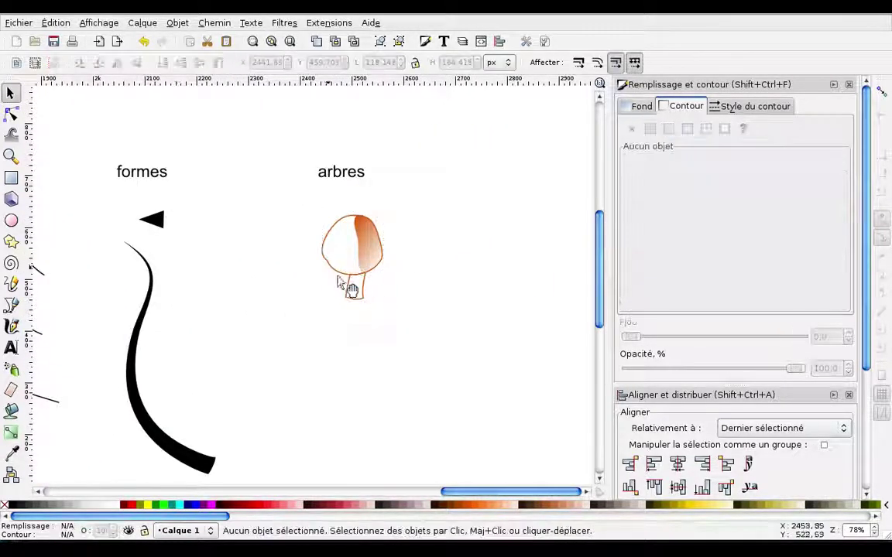
scroll(366, 281, "up", 1)
left_click_drag(370, 288, 353, 256)
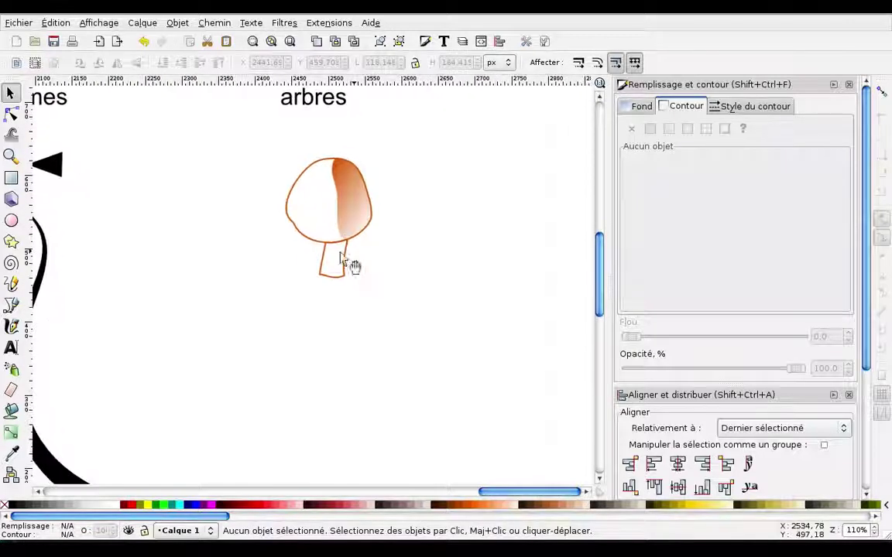
left_click(11, 284)
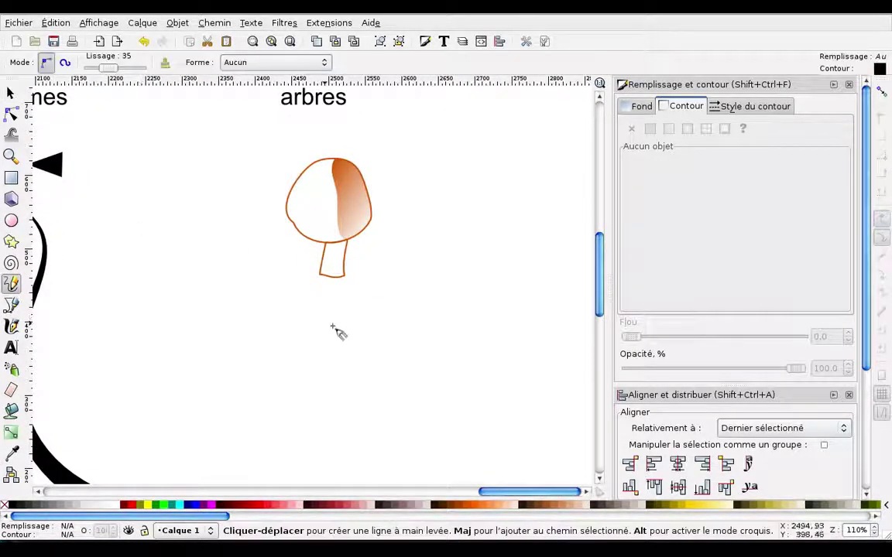
Draw a freehand zigzag line below the mushroom tree.
mouse_move(324, 321)
left_mouse_down()
mouse_move(295, 350)
mouse_move(302, 404)
left_mouse_up()
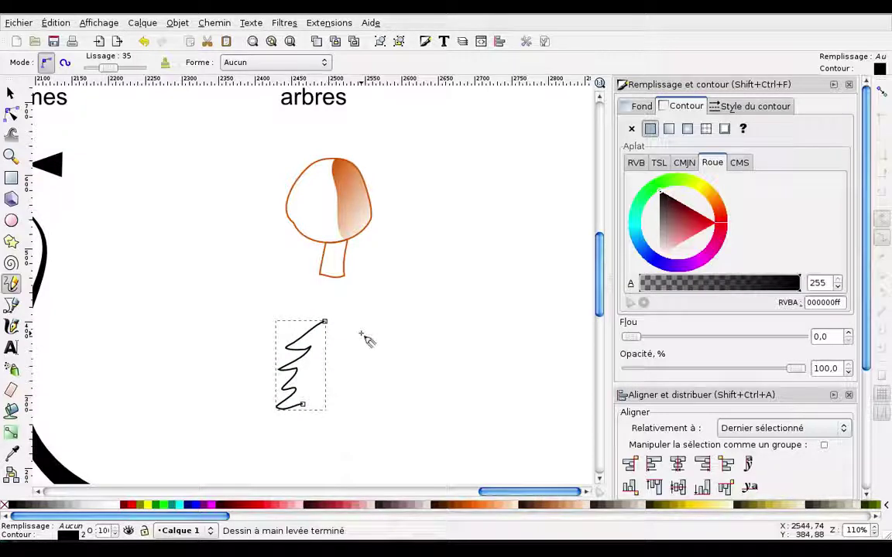
scroll(337, 291, "up", 1, "ctrl")
scroll(338, 293, "up", 1, "ctrl")
scroll(343, 300, "down", 2)
Reposition and reshape the zigzag's top tip in node editing.
key("n")
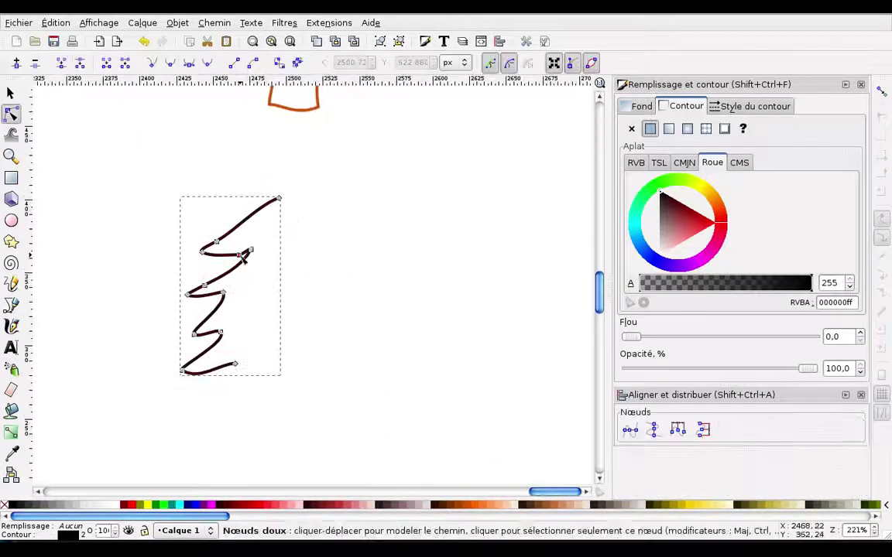
left_click(249, 250)
left_click(279, 199)
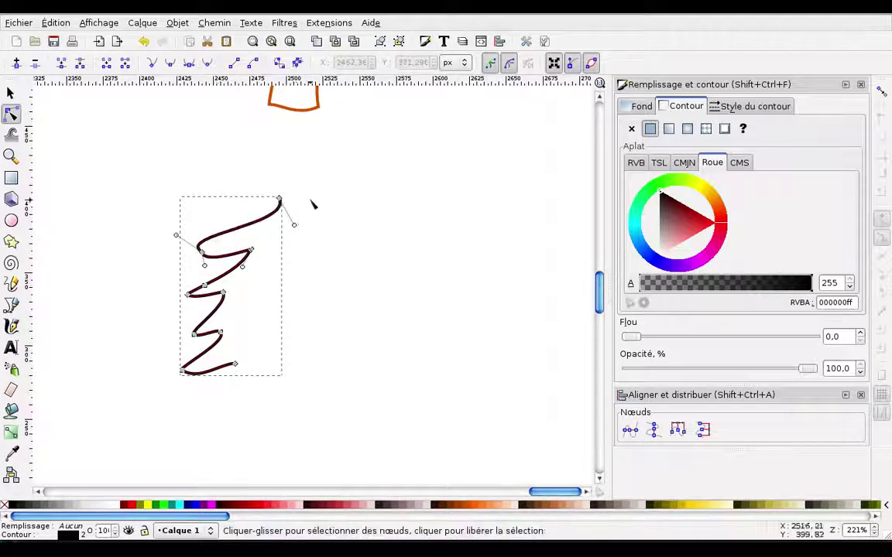
left_click_drag(280, 199, 240, 204)
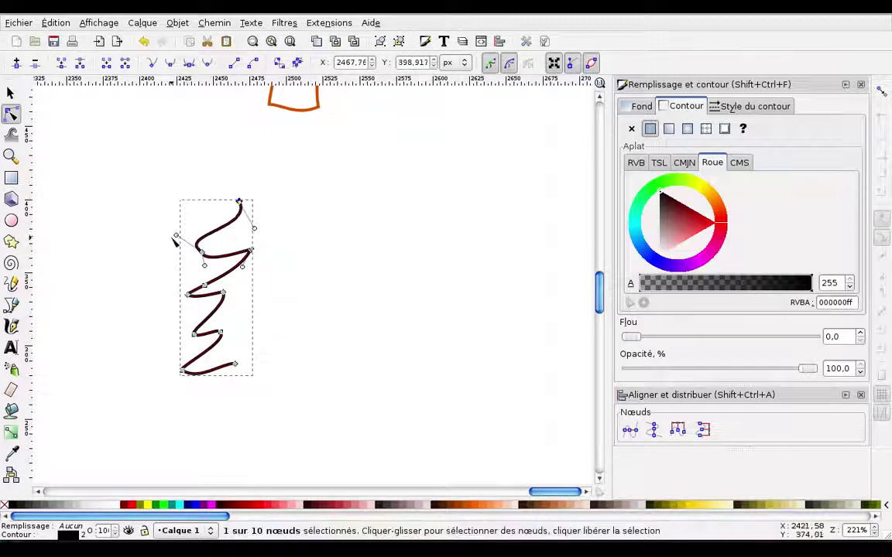
left_click_drag(177, 236, 209, 237)
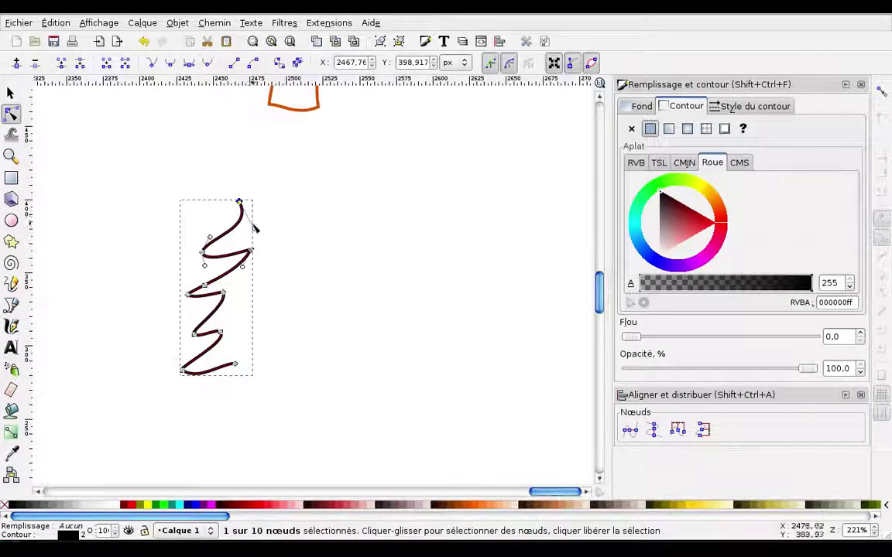
mouse_move(240, 202)
left_mouse_down()
mouse_move(257, 203)
mouse_move(255, 221)
left_mouse_up()
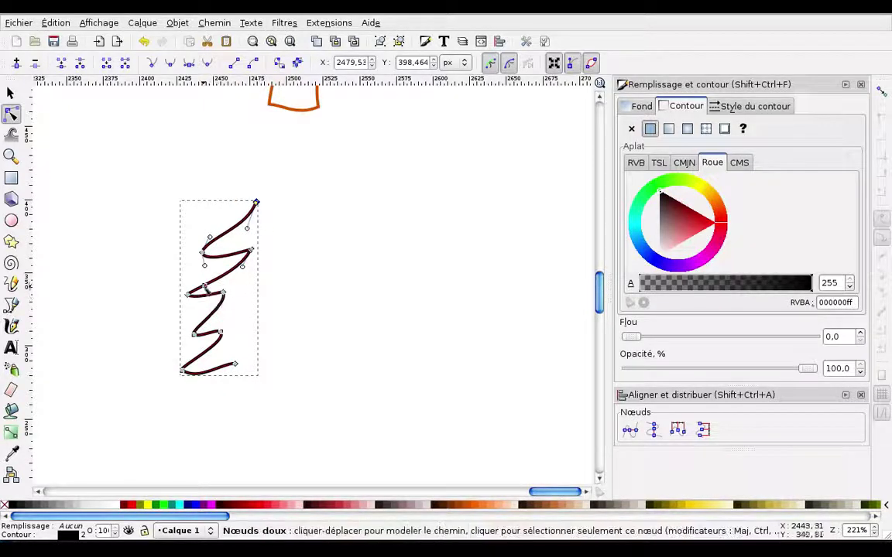
key("Escape")
Reshape the zigzag's middle and lower corners and bends, extending the bottom end.
mouse_move(223, 294)
left_mouse_down()
mouse_move(242, 295)
mouse_move(193, 303)
left_mouse_up()
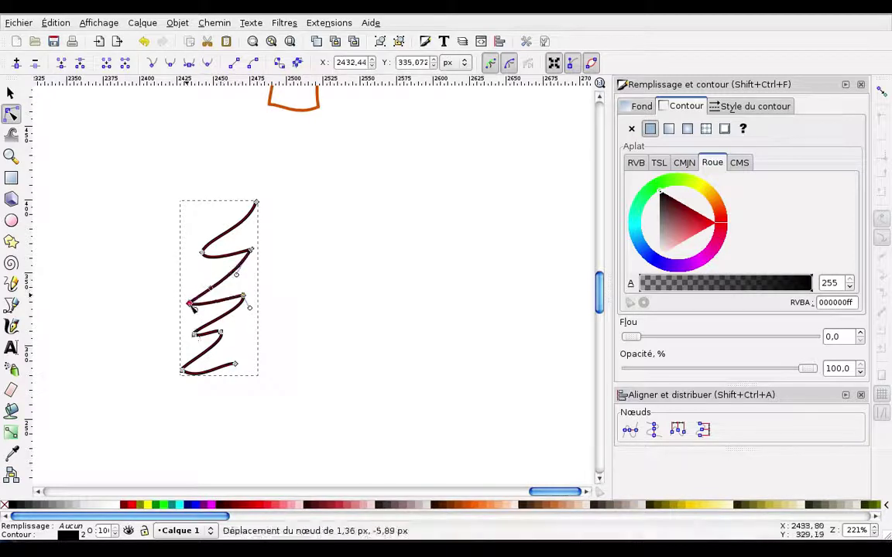
left_click(201, 252)
left_click_drag(209, 239, 229, 247)
mouse_move(222, 333)
left_mouse_down()
mouse_move(228, 341)
mouse_move(192, 342)
left_mouse_up()
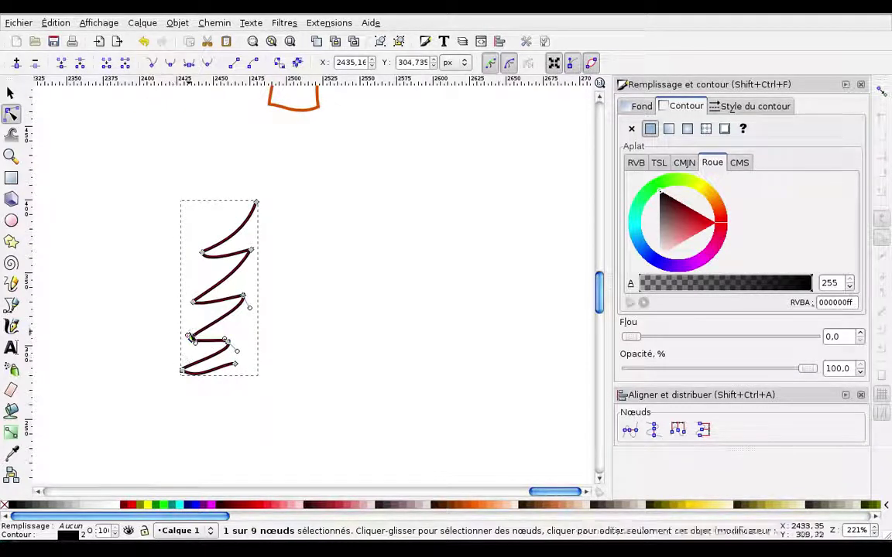
left_click_drag(188, 336, 203, 337)
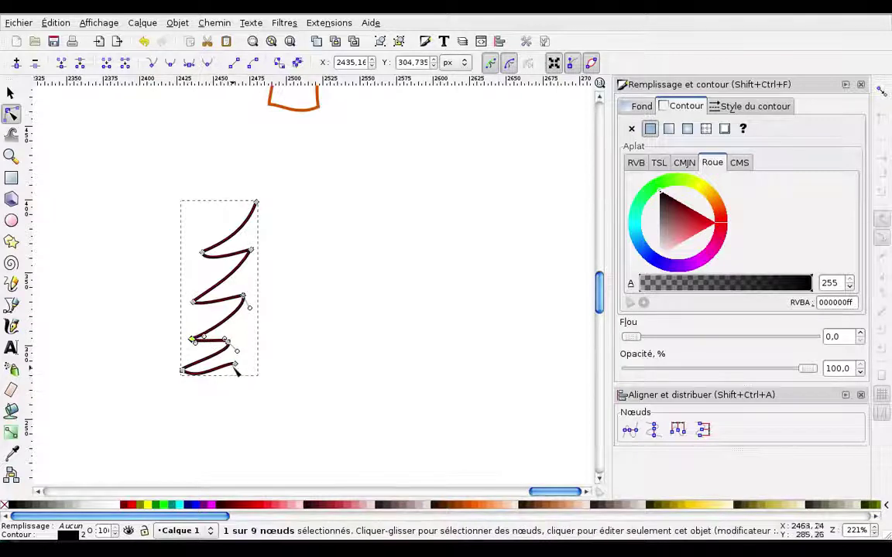
left_click_drag(235, 363, 257, 385)
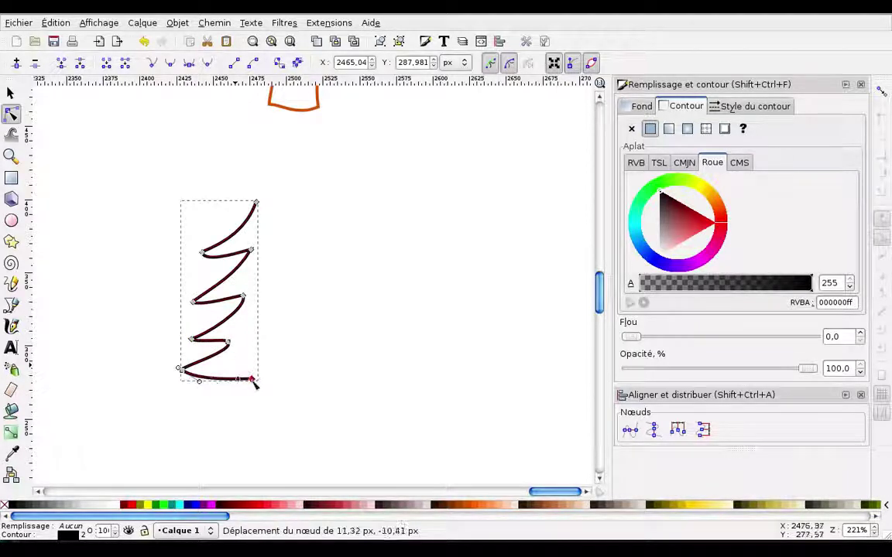
left_click_drag(184, 375, 186, 381)
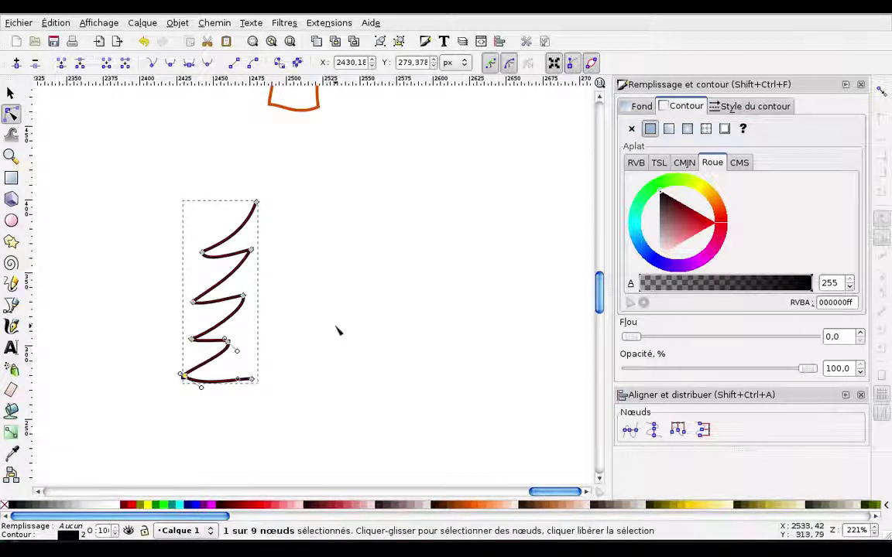
Leave node editing and reselect the finished 9-node zigzag path.
key("Escape")
key("F1")
left_click(255, 263)
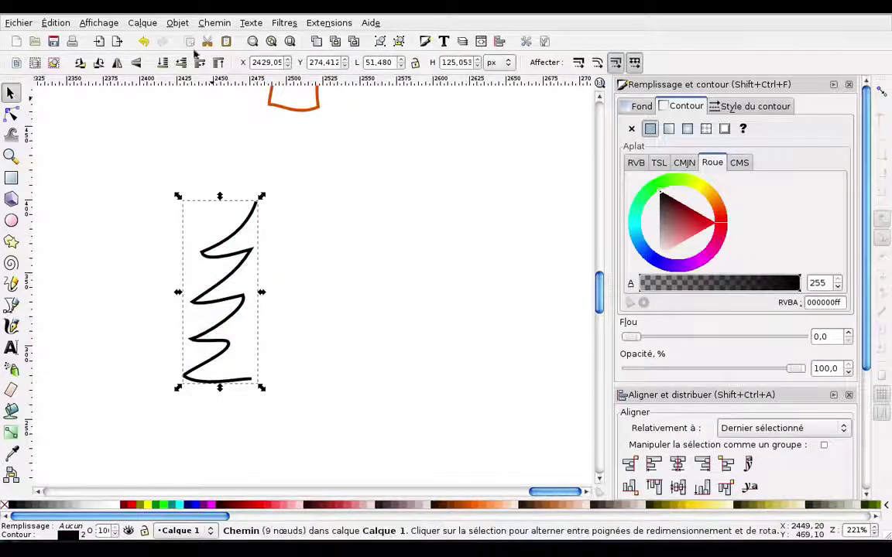
left_click(215, 23)
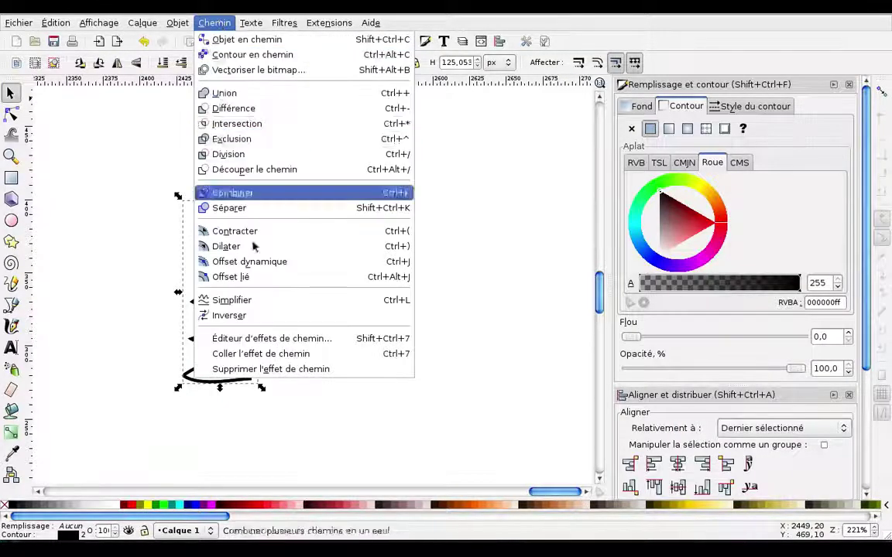
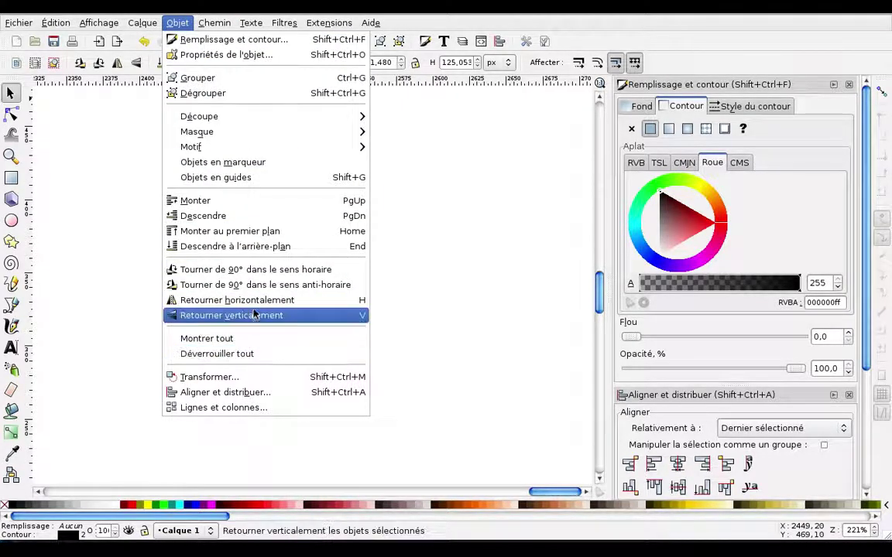
Flip the copied half-tree horizontally, set it beside the original, and combine both into one path.
left_click(232, 300)
left_click_drag(220, 246, 293, 244)
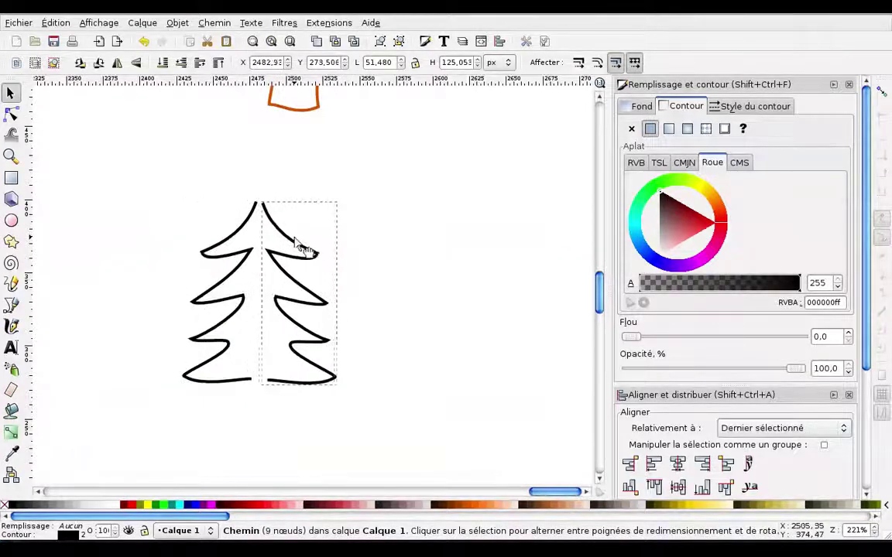
left_click(256, 233, "shift")
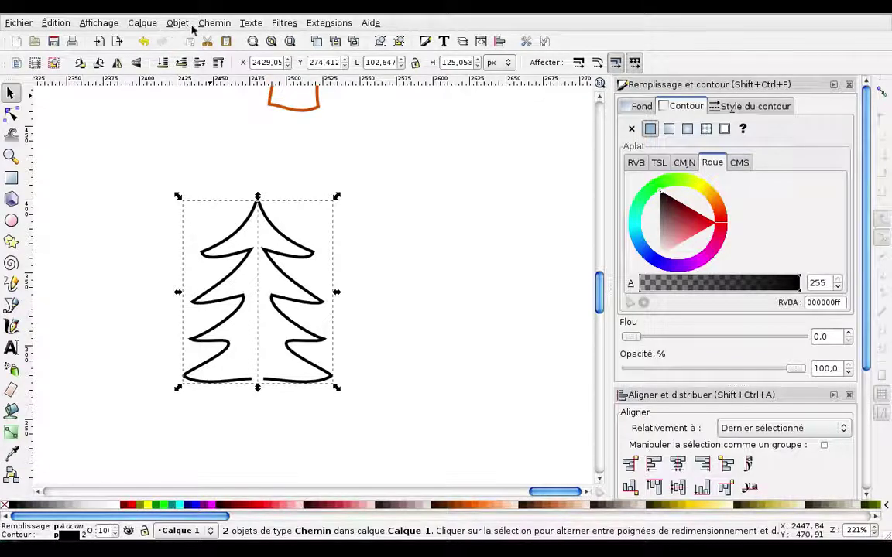
key("ctrl+k")
key("n")
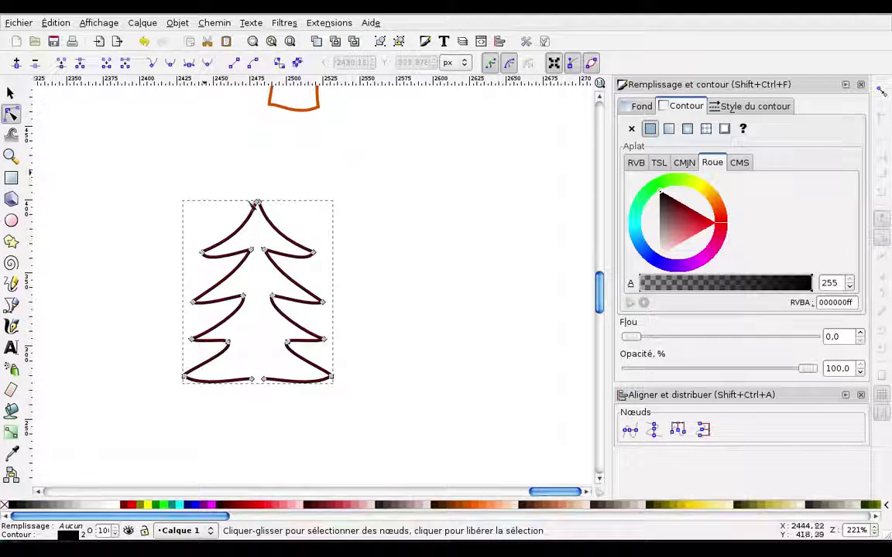
Join the paired nodes at the tree's tip and at its bottom centre.
left_click_drag(192, 161, 262, 211)
left_click(63, 64)
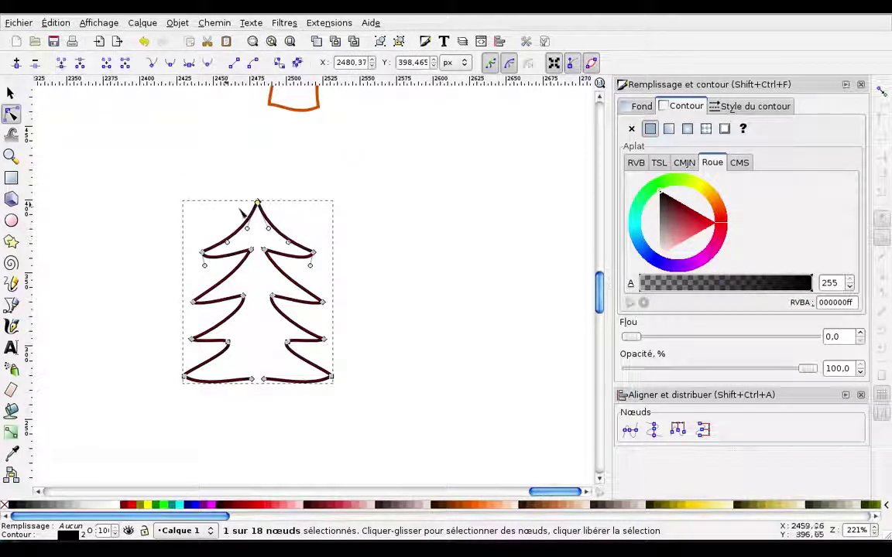
left_click_drag(270, 393, 241, 369)
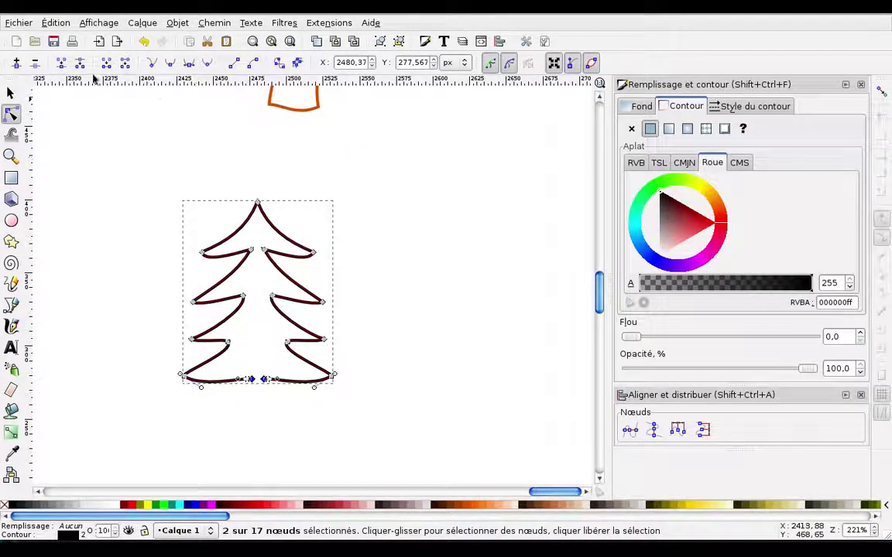
left_click(63, 64)
left_click(84, 119)
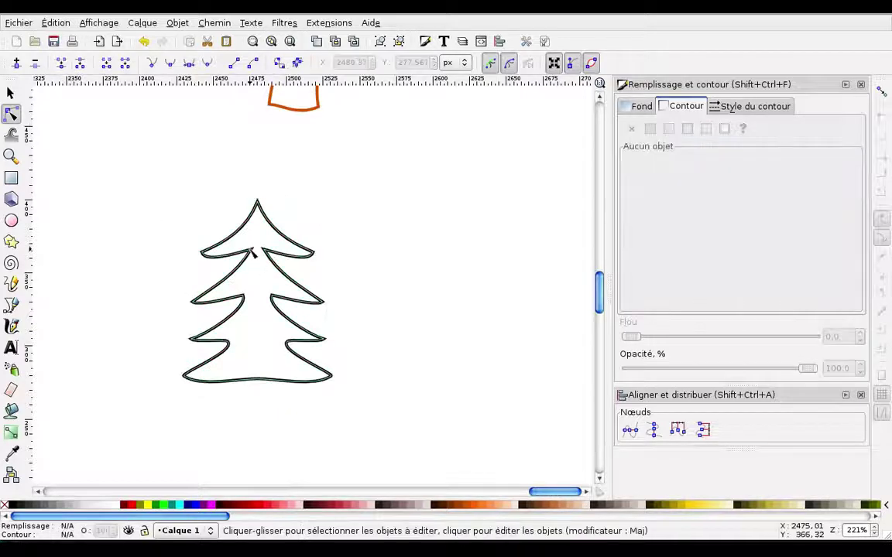
left_click(227, 264)
Pull the top and middle tiers' branch tips inward and nudge the middle and lower notches.
left_click_drag(203, 252, 222, 249)
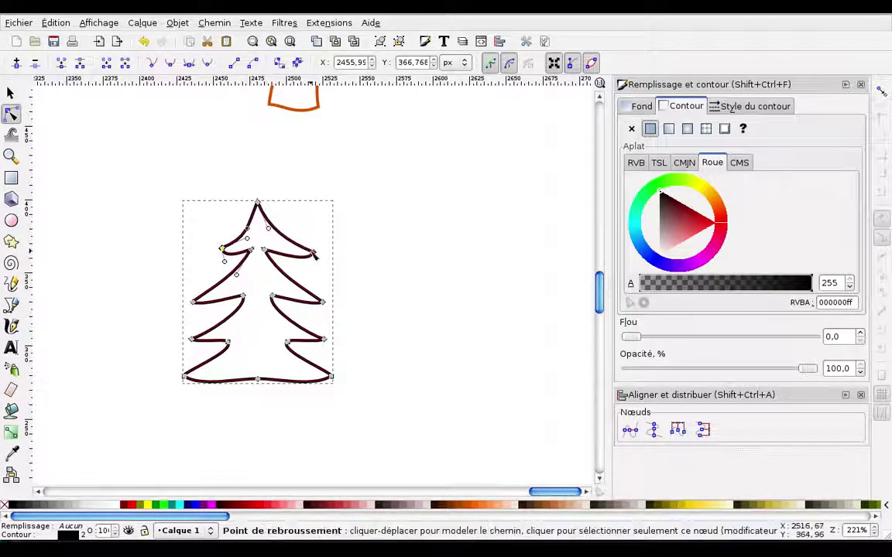
left_click_drag(314, 252, 296, 253)
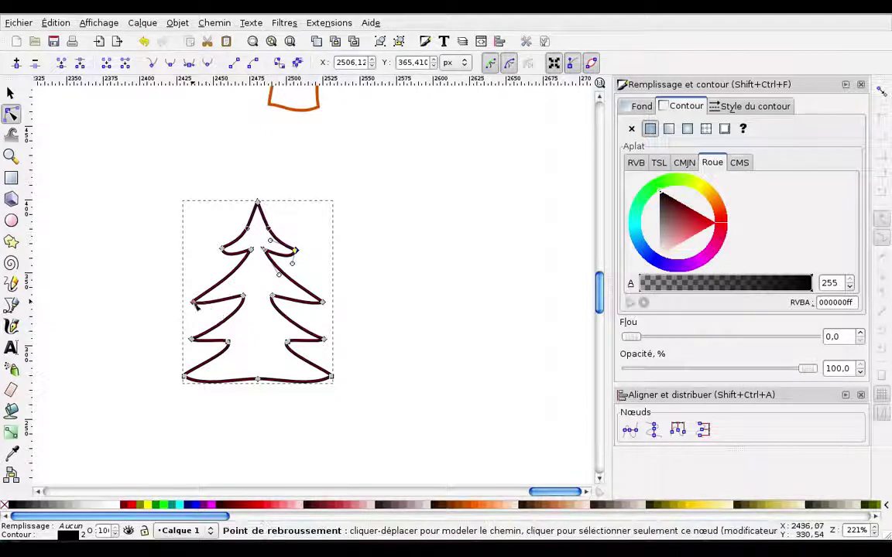
left_click_drag(193, 302, 206, 298)
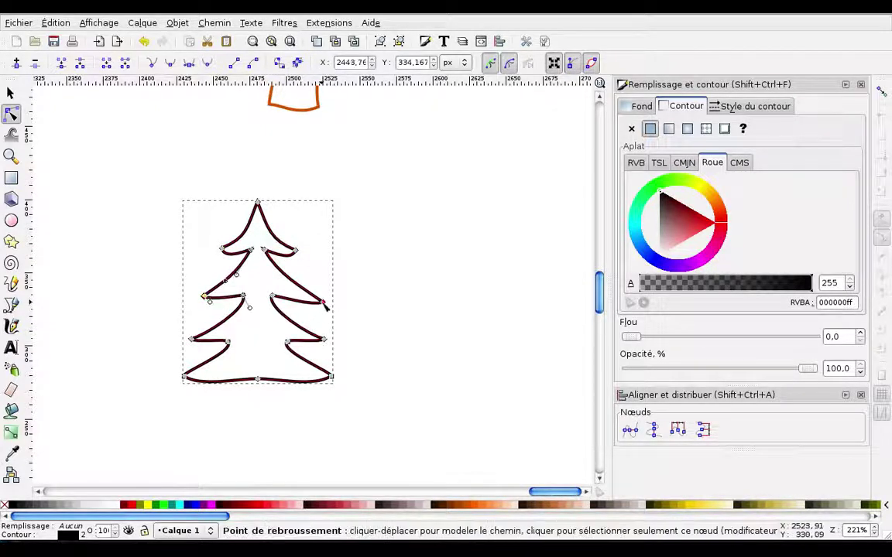
left_click_drag(324, 302, 310, 301)
left_click_drag(243, 297, 275, 301)
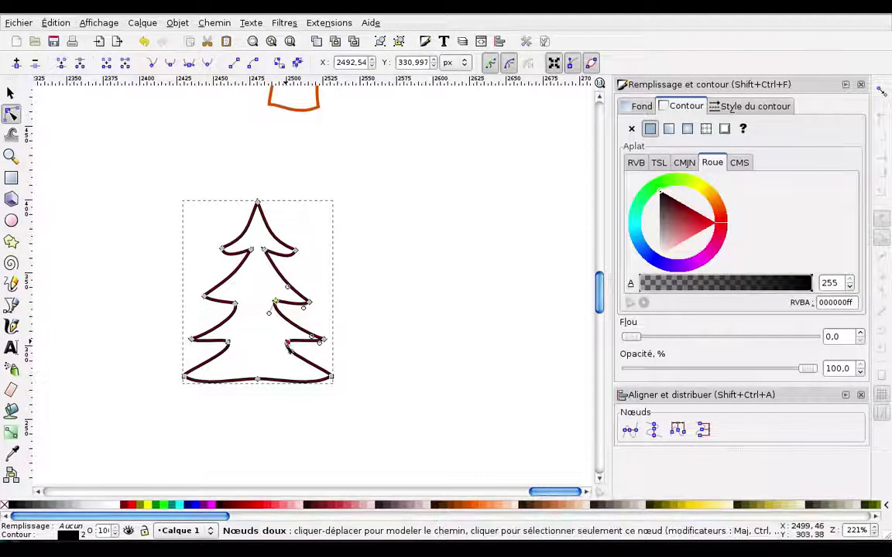
left_click_drag(288, 341, 283, 345)
left_click(355, 332)
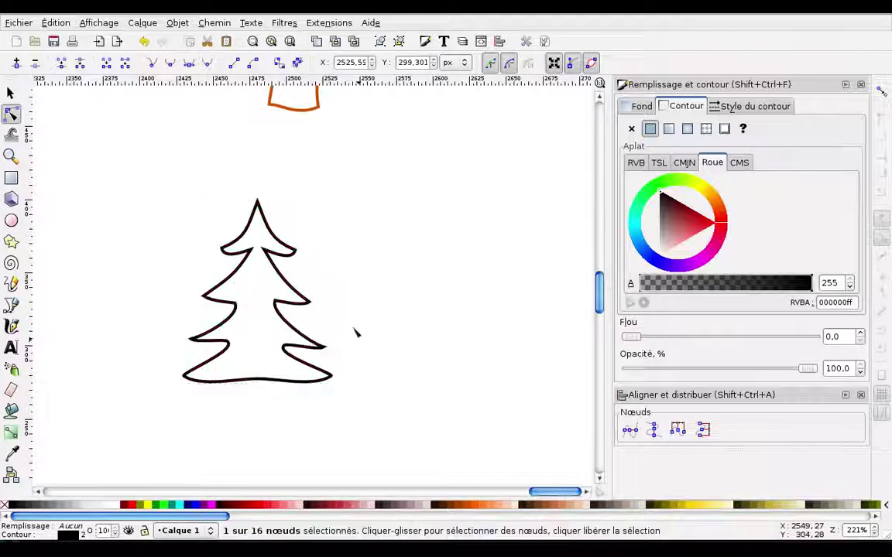
key("s")
scroll(329, 288, "down", 1, "ctrl")
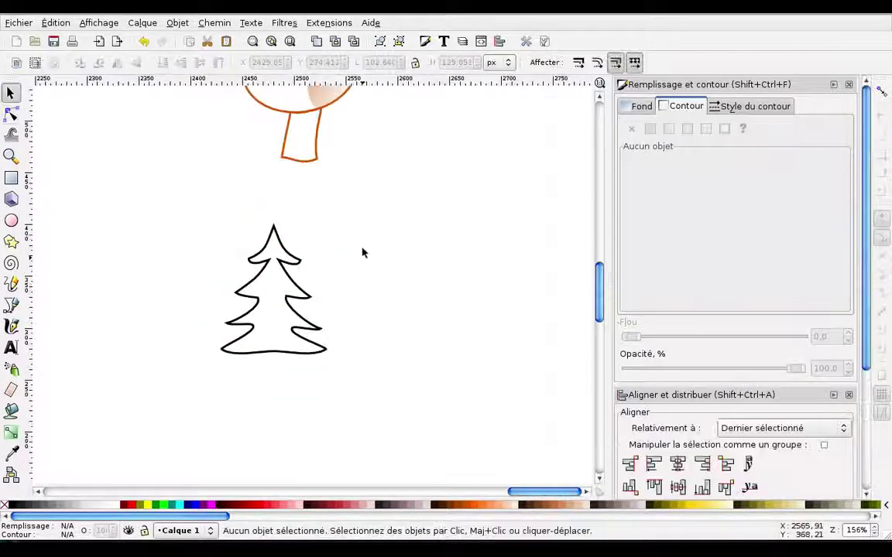
Place a copy of the orange mushroom stem under the tree and shrink it to trunk size.
left_click(299, 161)
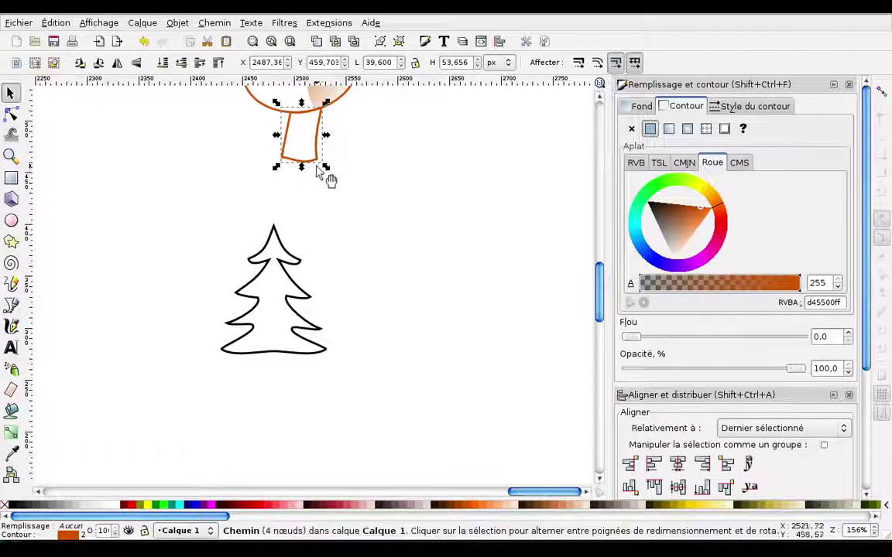
mouse_move(313, 166)
left_mouse_down()
mouse_move(297, 403)
mouse_move(284, 392)
left_mouse_up()
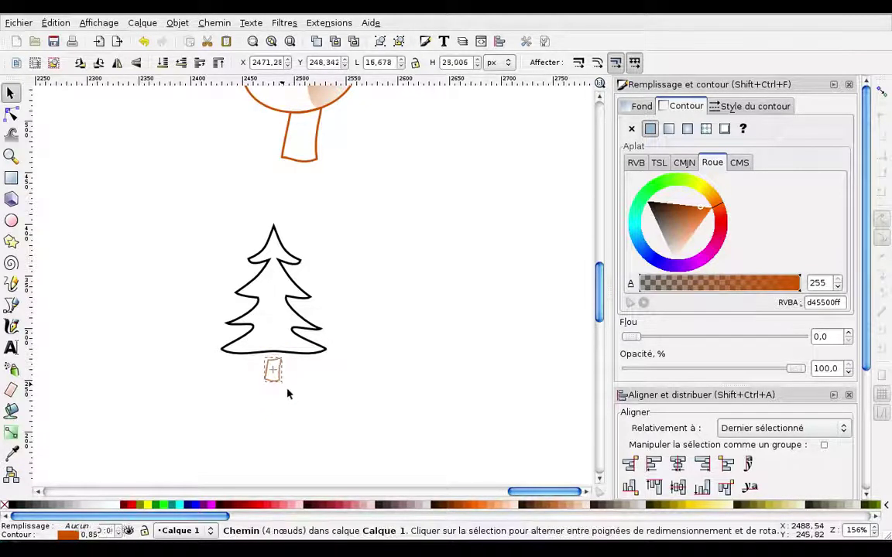
mouse_move(284, 392)
left_mouse_down()
mouse_move(291, 398)
mouse_move(288, 373)
left_mouse_up()
scroll(288, 372, "up", 1)
scroll(291, 367, "up", 1)
Adjust the trunk's top corners and curve its top edge to follow the tree base.
double_click(295, 346)
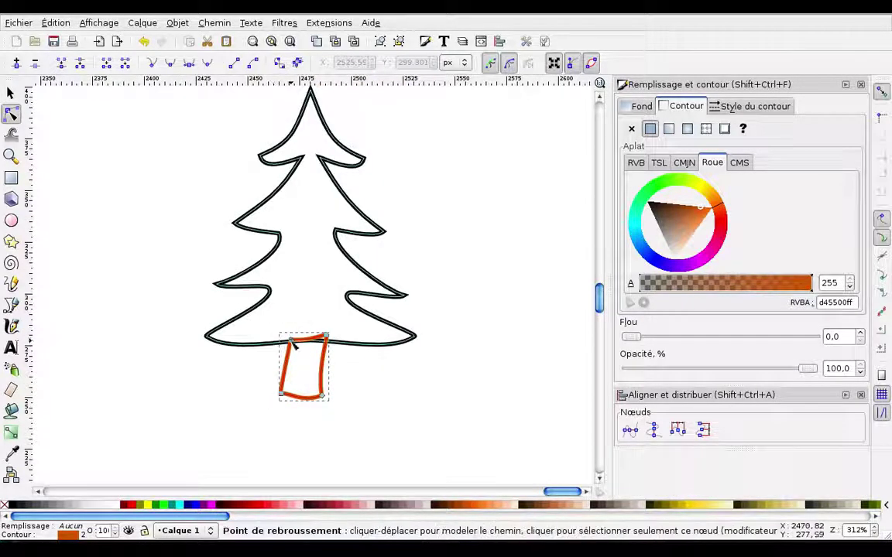
left_click_drag(290, 340, 289, 337)
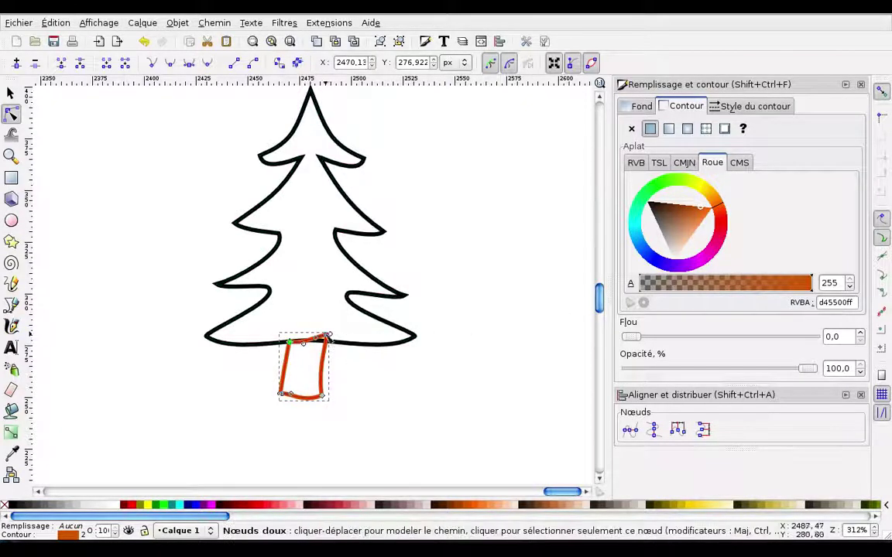
left_click_drag(329, 335, 326, 341)
scroll(293, 361, "up", 1, "ctrl")
scroll(349, 352, "up", 2, "ctrl")
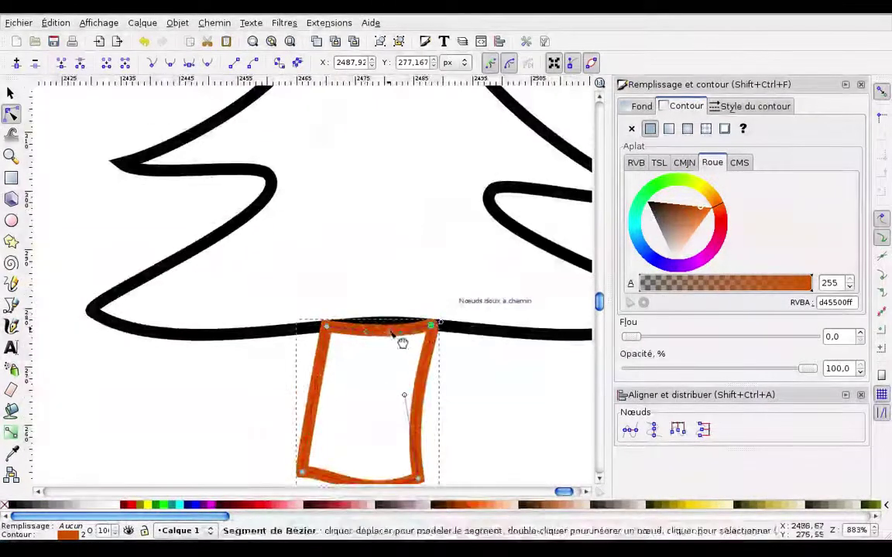
left_click_drag(373, 329, 402, 326)
key("Escape")
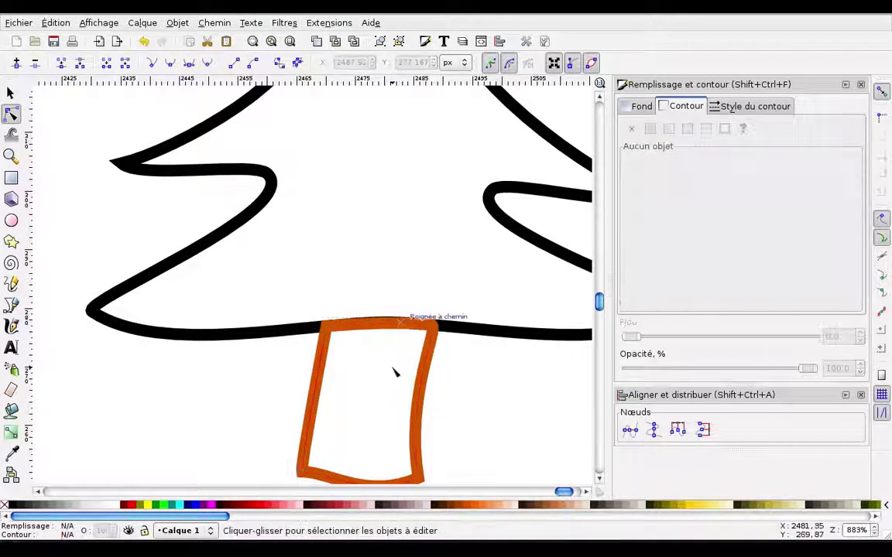
key("minus")
key("minus")
key("minus")
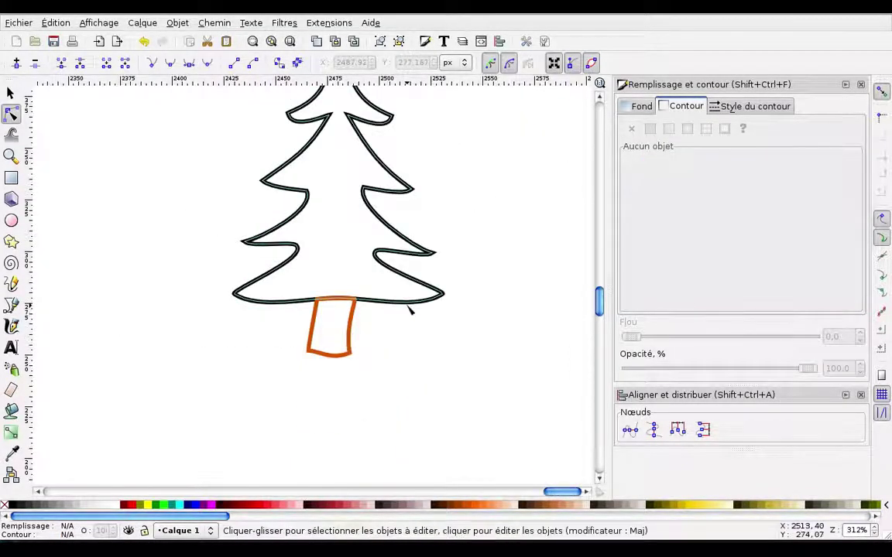
Pick the trunk's fully opaque orange with the Dropper for the tree's fill and outline.
left_click(361, 301)
key("d")
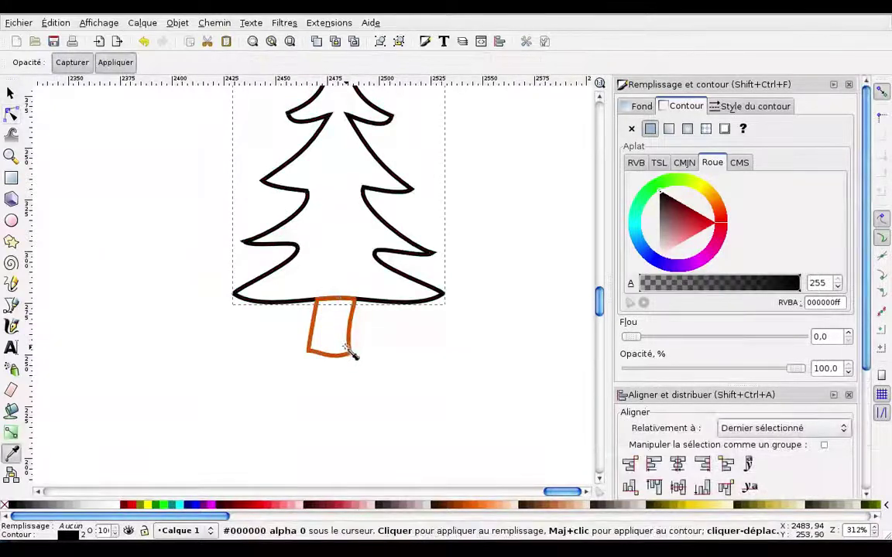
left_click(350, 350)
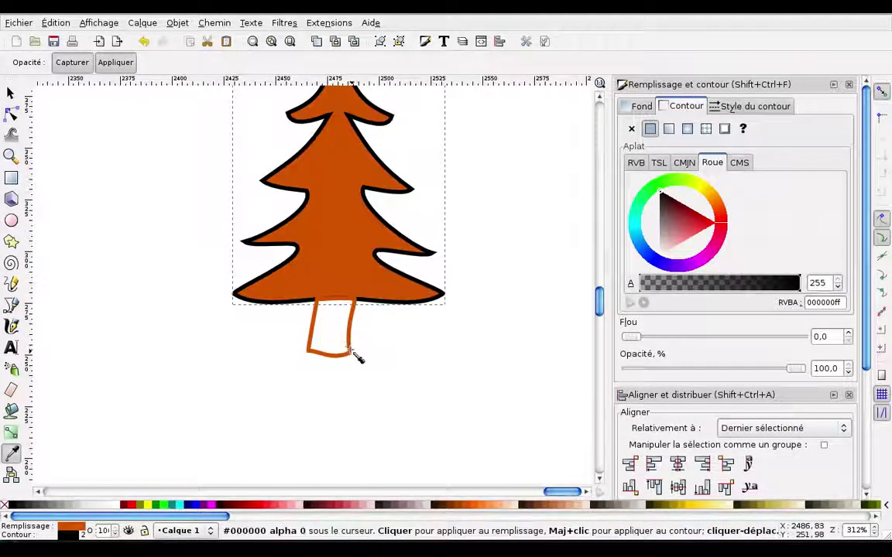
left_click(355, 355, "shift")
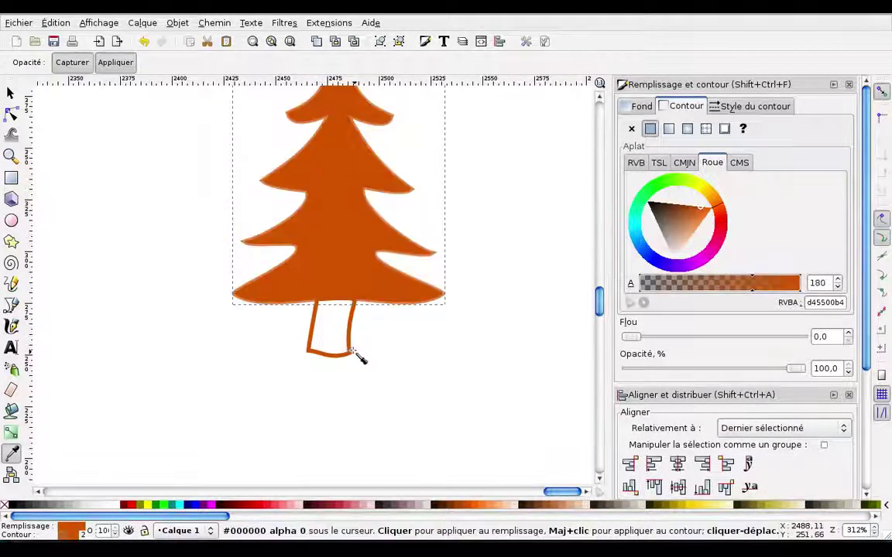
scroll(362, 363, "up", 1, "ctrl")
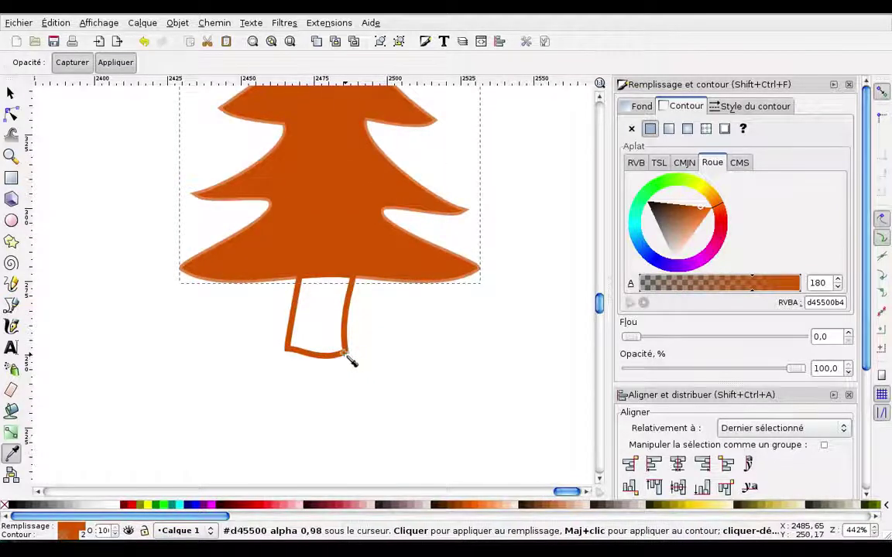
left_click(350, 359, "shift")
scroll(422, 328, "down", 2, "ctrl")
scroll(408, 332, "down", 1, "ctrl")
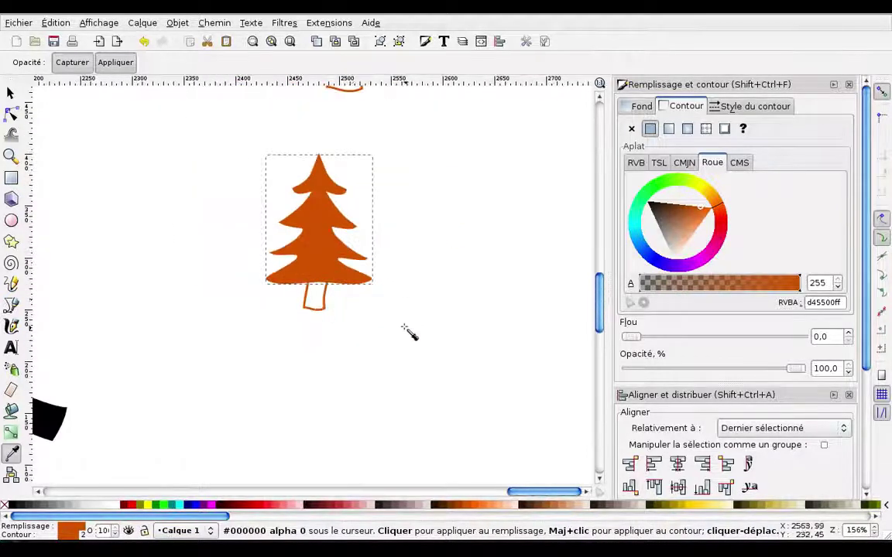
scroll(424, 325, "up", 1, "ctrl")
scroll(429, 349, "up", 2)
Remove the tree's fill so only the orange outline remains.
key("n")
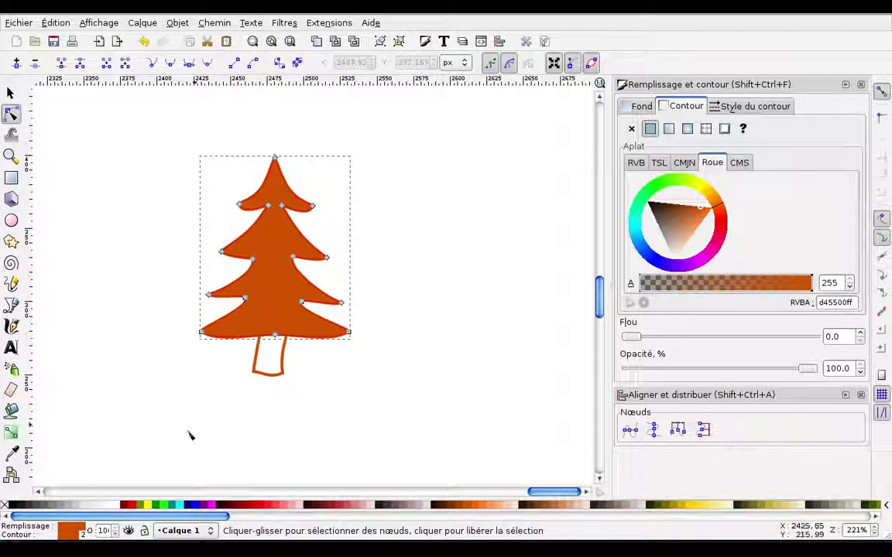
right_click(65, 529)
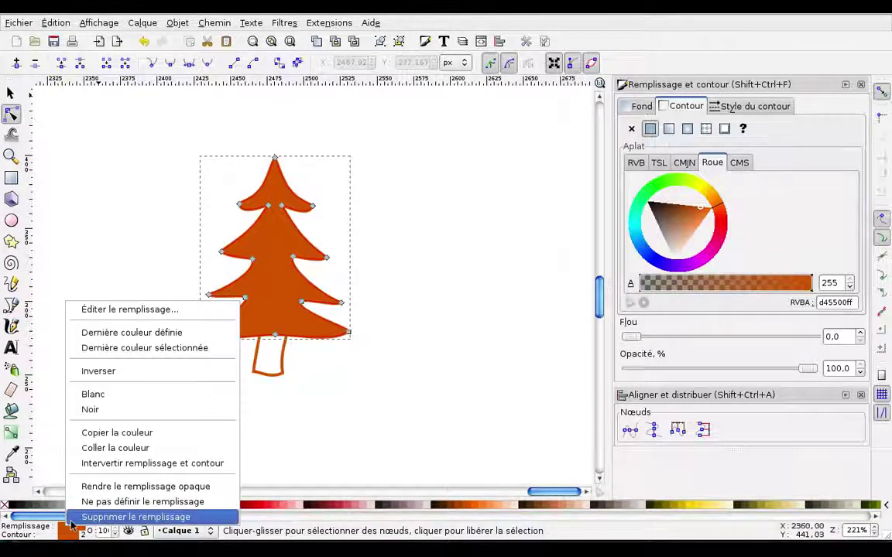
left_click(124, 516)
left_click(426, 396)
Draw a freehand Pencil loop over the tree's right half and move its top node to the tip.
key("p")
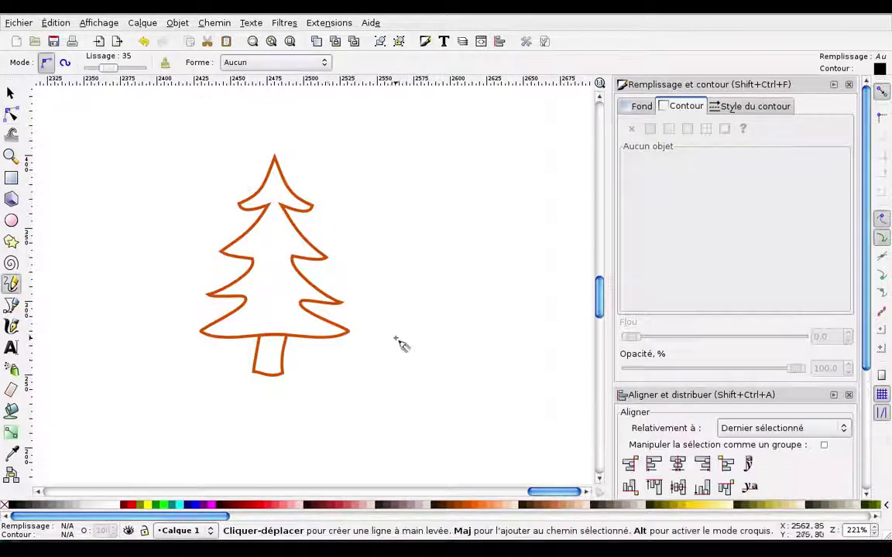
left_click_drag(280, 166, 283, 182)
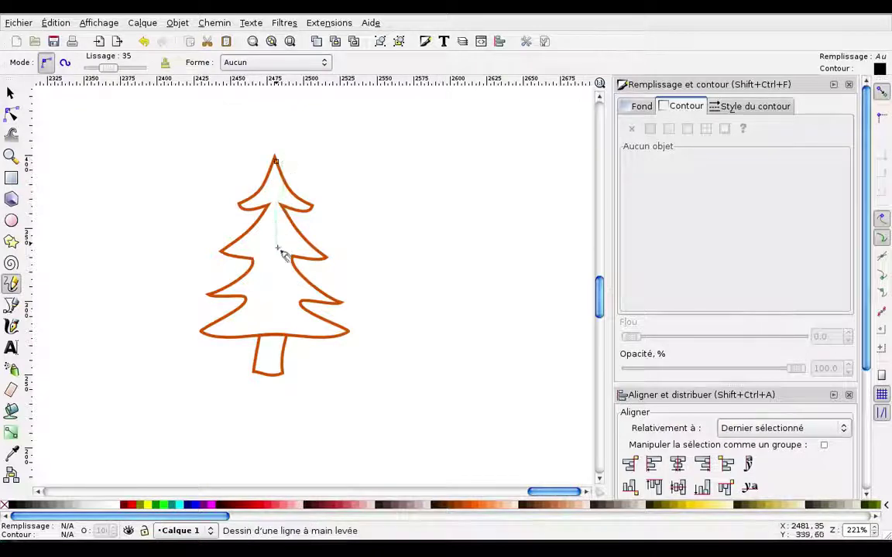
left_click_drag(277, 248, 280, 271)
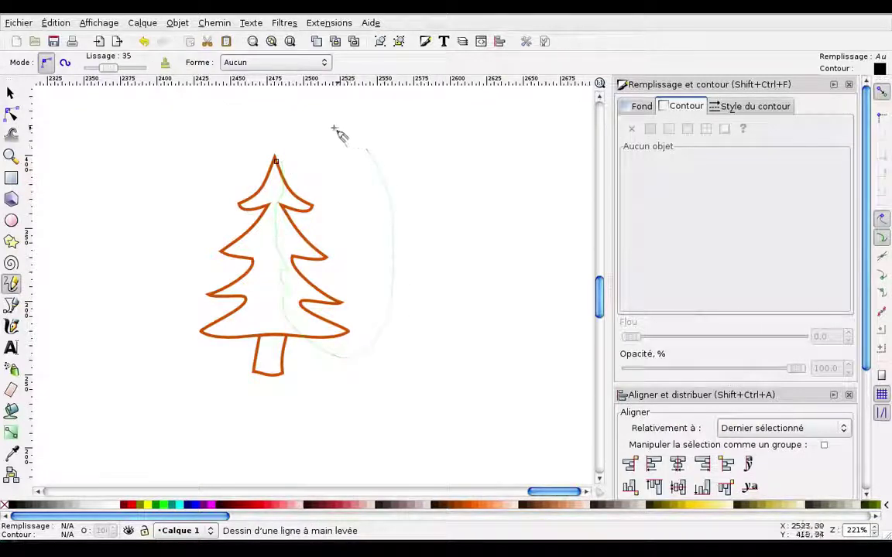
left_click_drag(296, 159, 279, 166)
key("n")
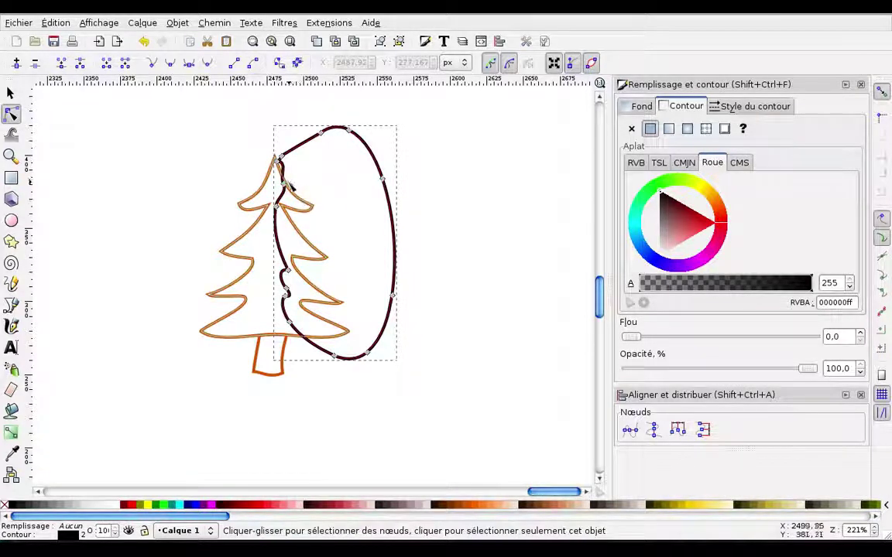
left_click(279, 160)
mouse_move(280, 160)
left_mouse_down()
mouse_move(274, 163)
mouse_move(271, 137)
left_mouse_up()
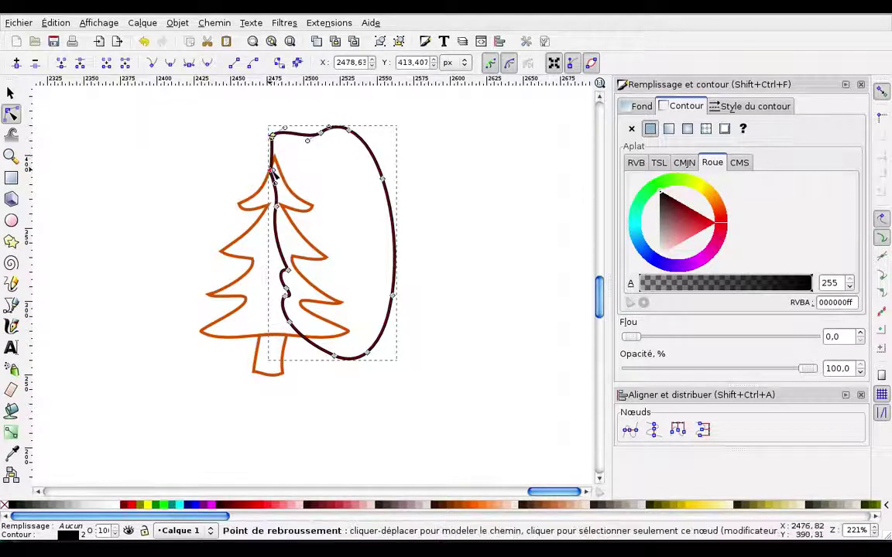
key("Escape")
Intersect the loop with the orange tree to cut out the right half.
key("s")
left_click(309, 220)
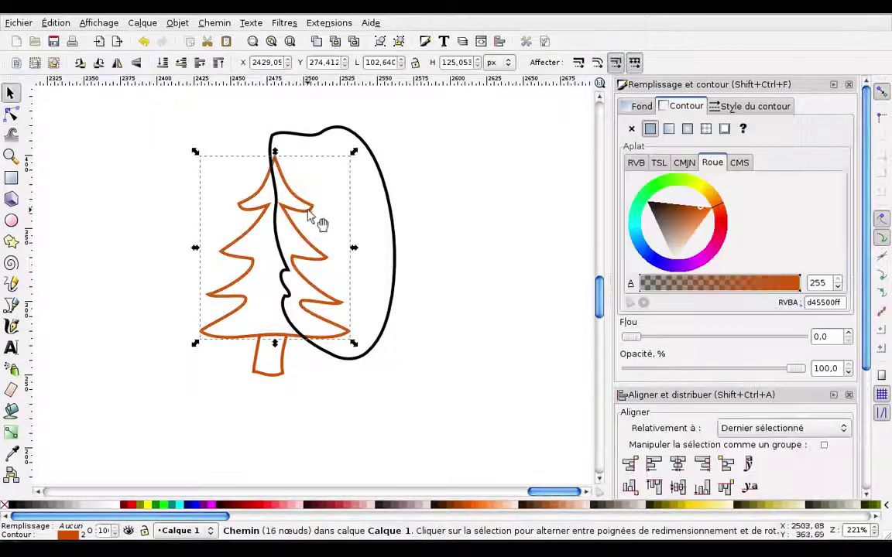
left_click(380, 170, "shift")
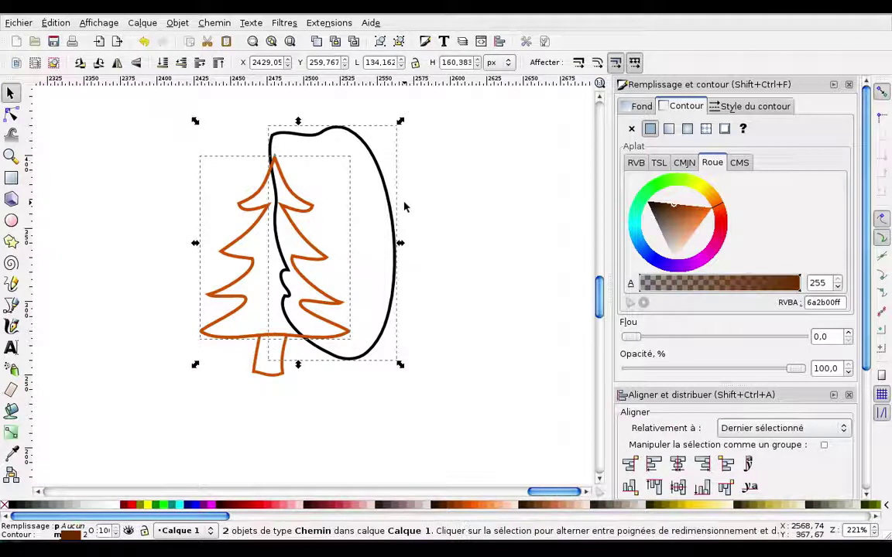
key("ctrl+asterisk")
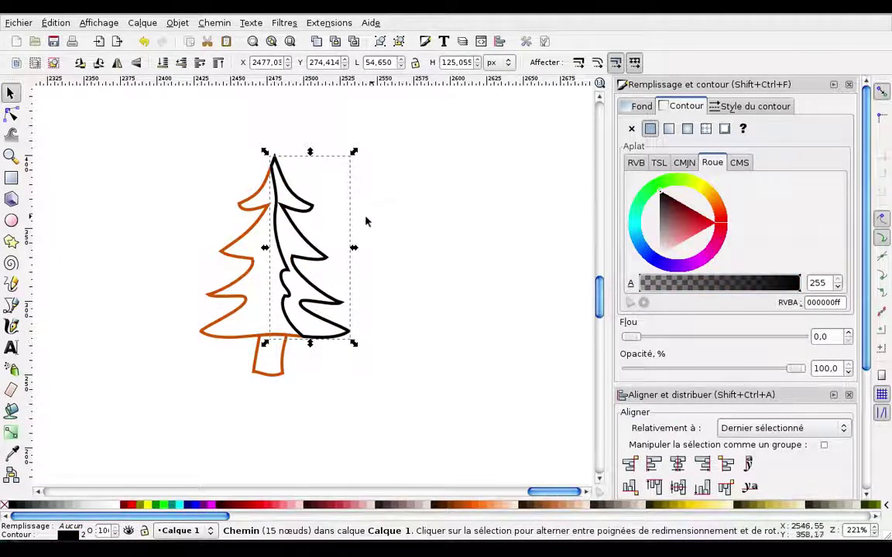
Apply the existing orange gradient to the tree's right-half shape.
scroll(367, 222, "left", 2)
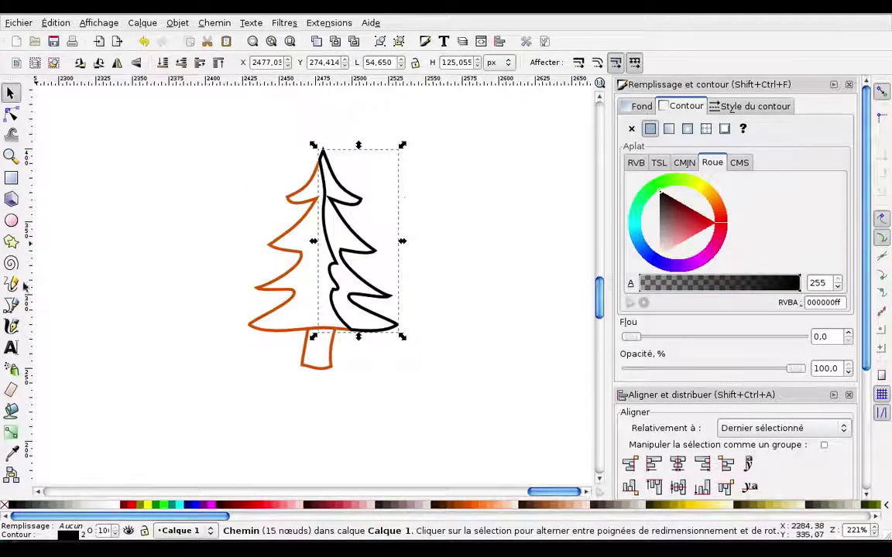
left_click(11, 436)
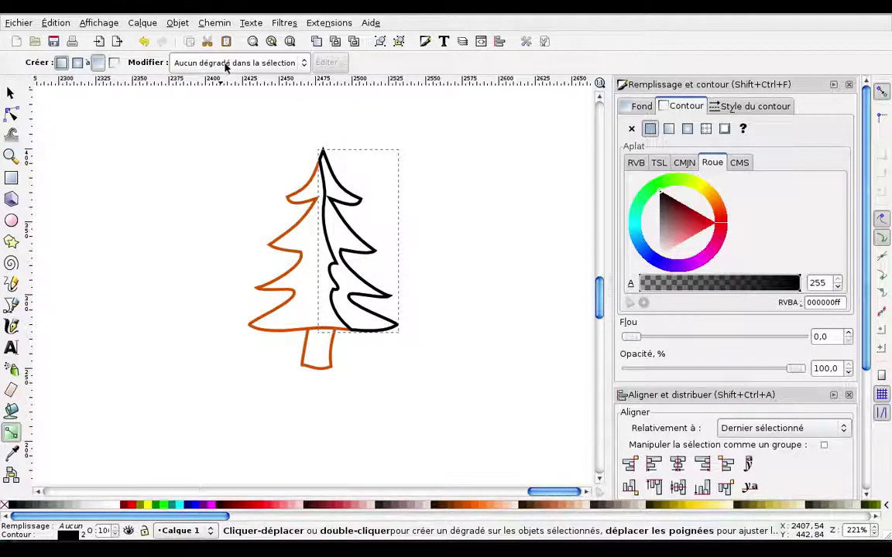
left_click(226, 66)
left_click(256, 78)
left_click(410, 281)
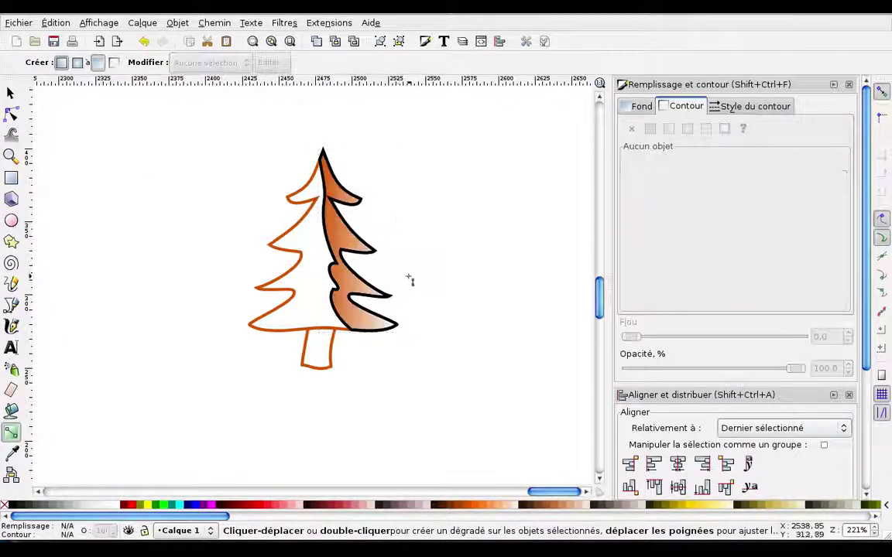
Remove the black outline from the shaded right half.
key("n")
left_click(344, 240)
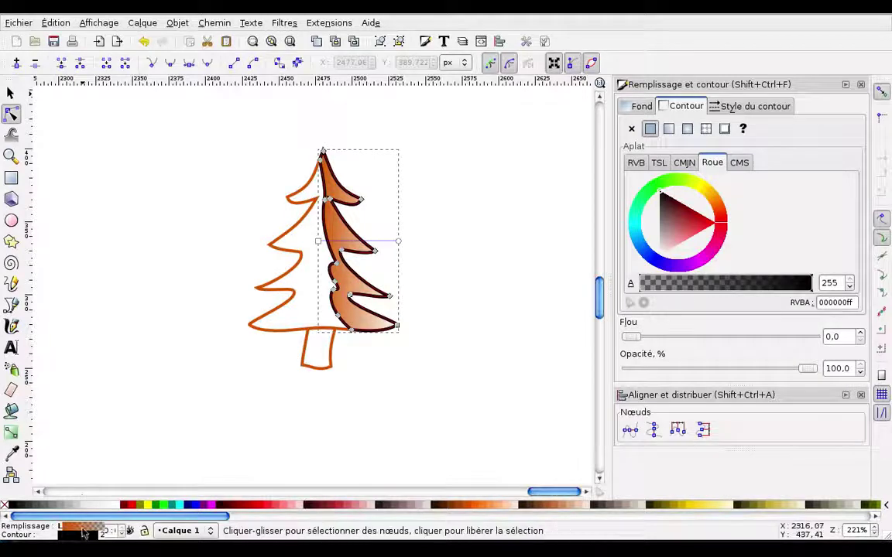
right_click(86, 534)
left_click(109, 526)
key("Escape")
key("s")
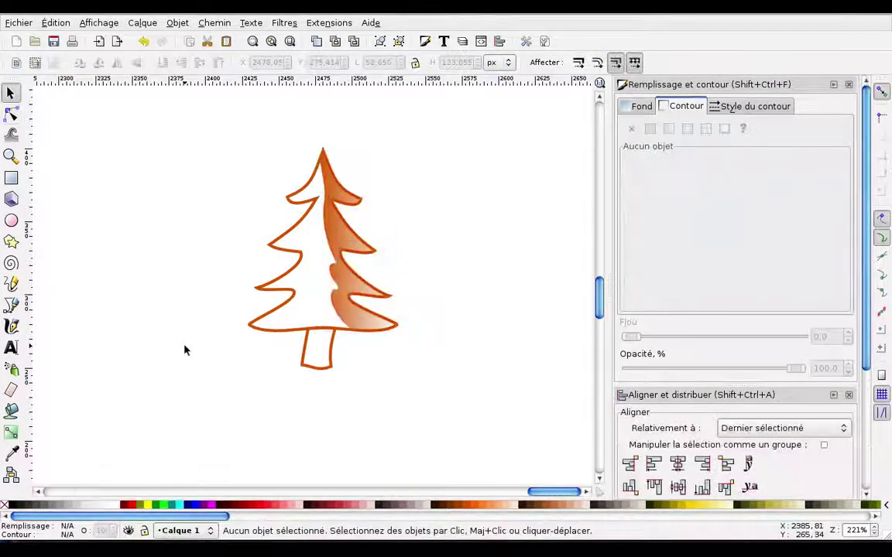
key("minus")
key("minus")
key("minus")
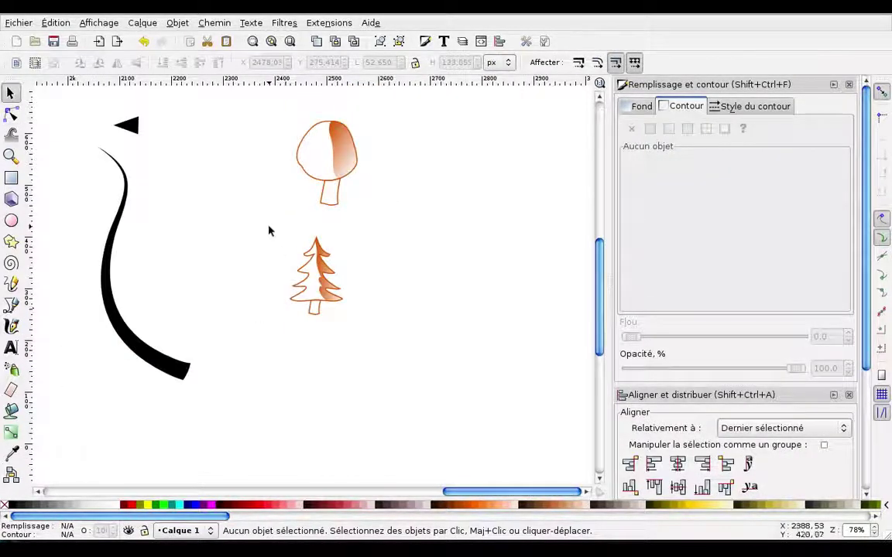
Group the pine tree's three parts with Ctrl+G.
left_click_drag(271, 229, 400, 358)
key("ctrl+g")
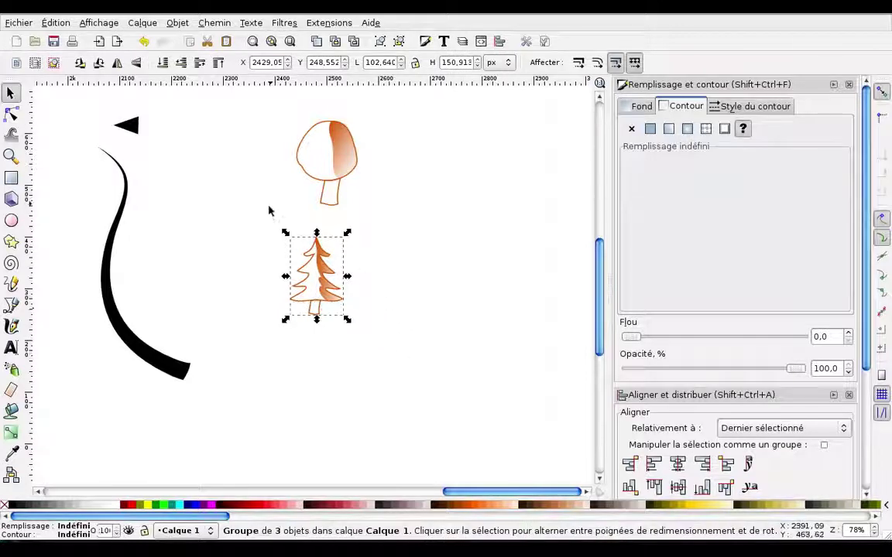
mouse_move(269, 211)
left_mouse_down()
mouse_move(400, 119)
mouse_move(343, 145)
left_mouse_up()
key("Escape")
Shrink the round-topped tree to about 70% and zoom out to the couleurs column.
left_click(360, 151)
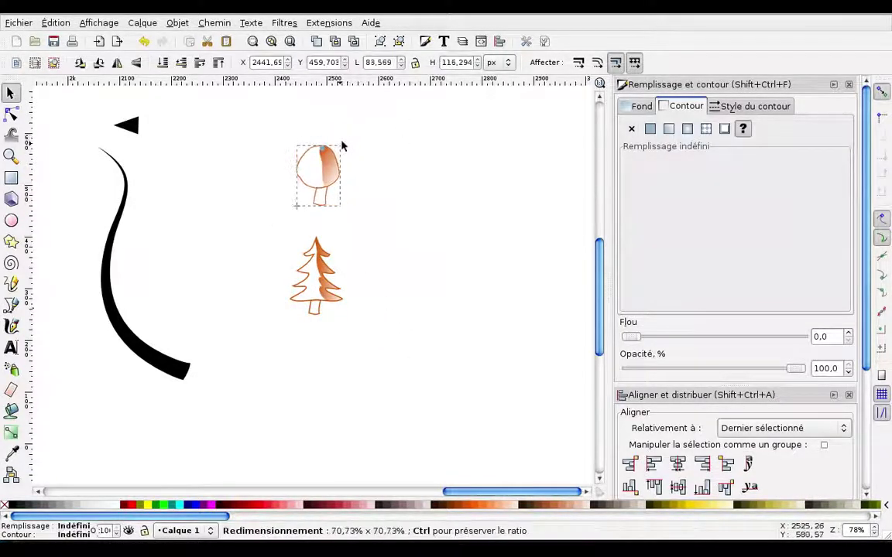
left_click(388, 249)
key("minus")
key("minus")
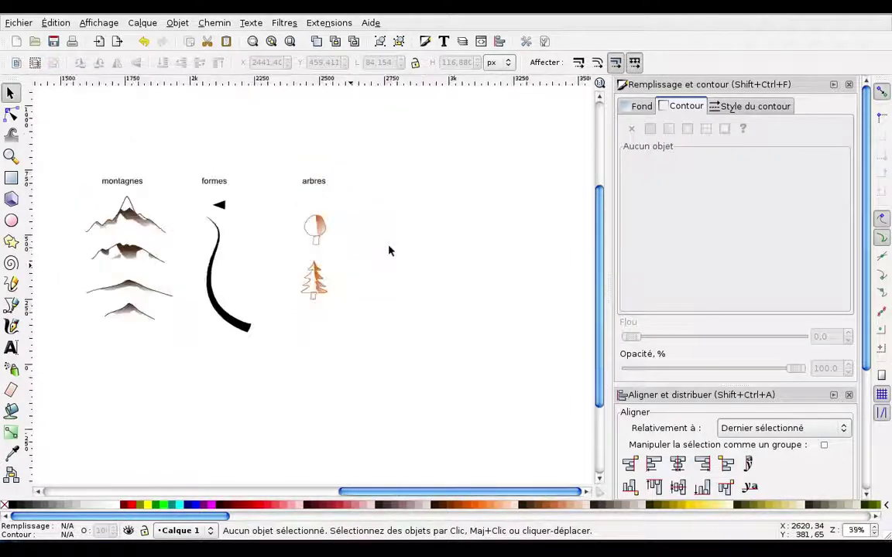
left_click_drag(235, 279, 413, 262)
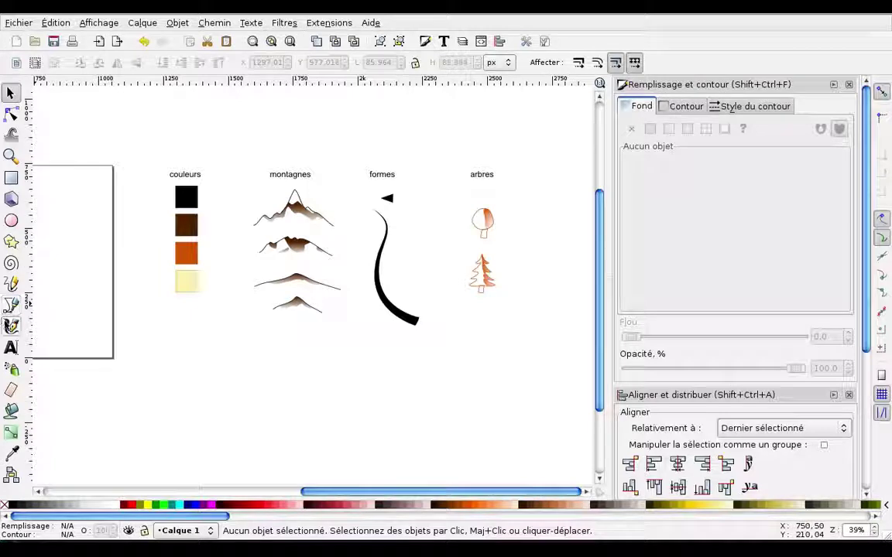
Draw a long black calligraphic ground stroke with Tremblement 26 and simplify it.
left_click(10, 328)
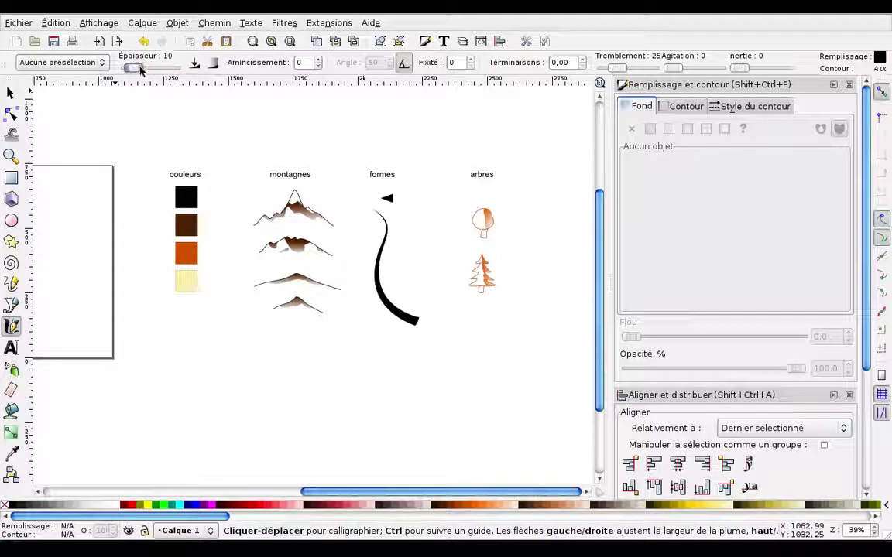
left_click_drag(623, 69, 624, 70)
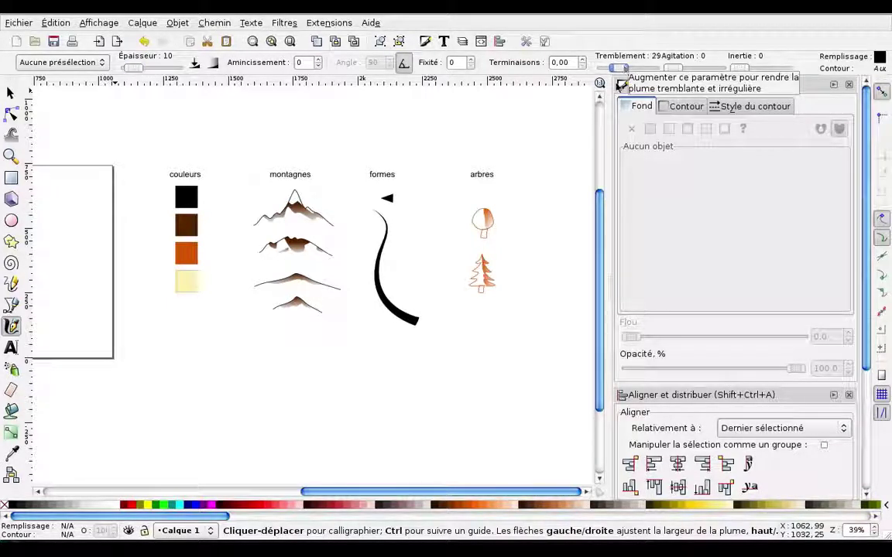
left_click_drag(261, 361, 560, 369)
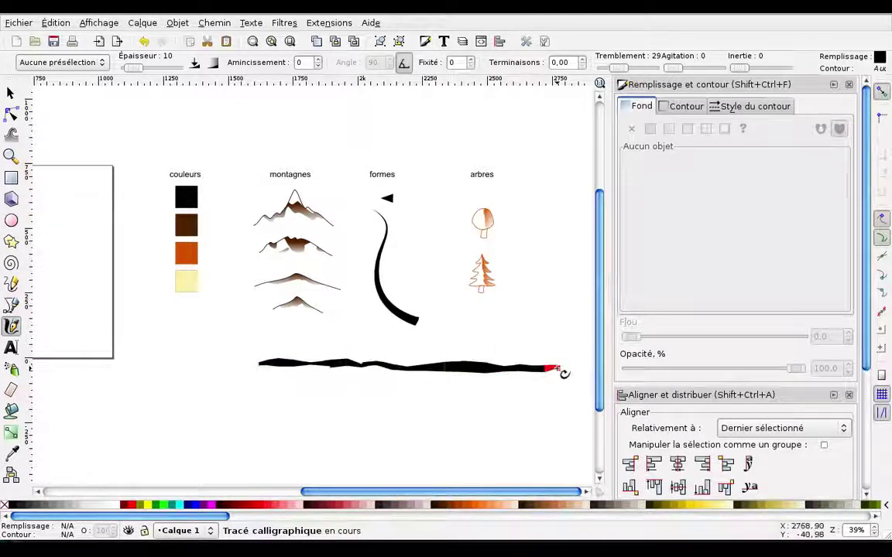
left_click(12, 114)
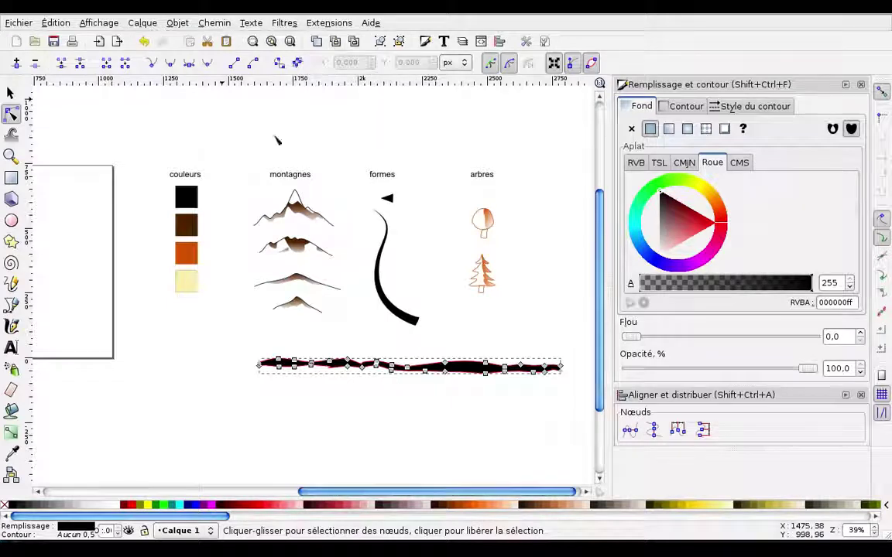
key("ctrl+l")
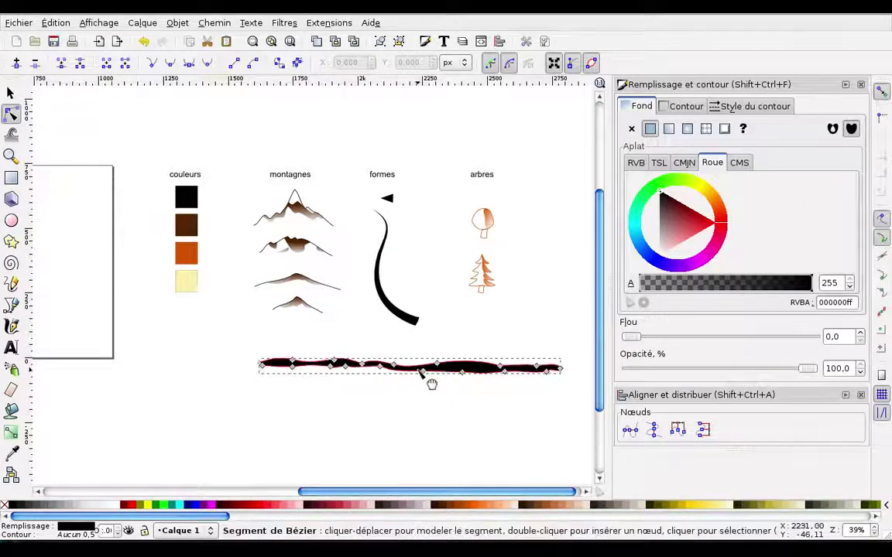
Scale the stroke proportionally down to about half its length.
left_click(417, 375)
left_click(10, 93)
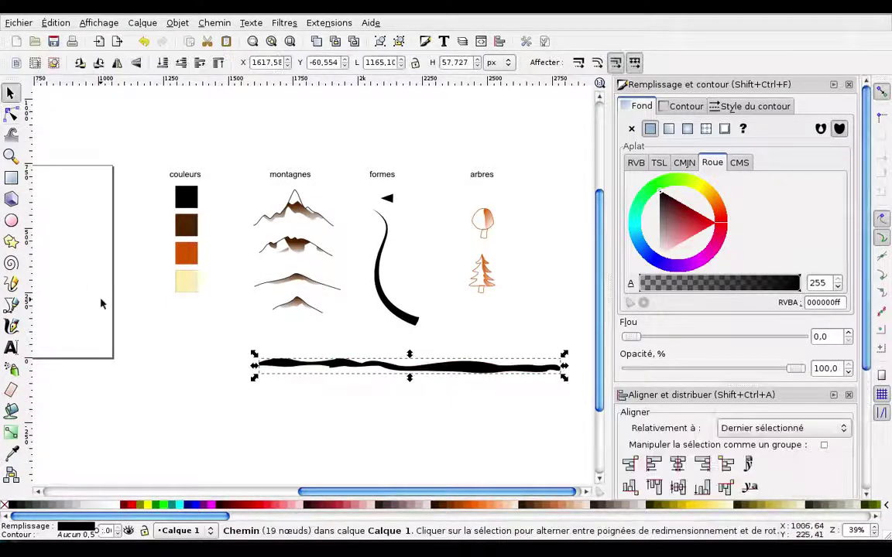
left_click(428, 379)
left_click(554, 372)
left_click_drag(564, 357, 364, 388)
key("ctrl+z")
key("ctrl")
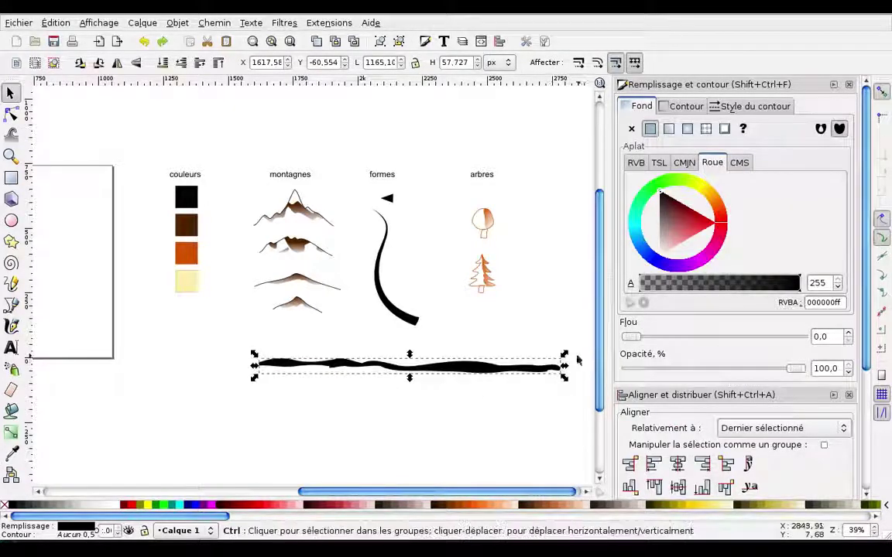
mouse_move(565, 356)
left_mouse_down()
mouse_move(362, 383)
mouse_move(411, 385)
left_mouse_up()
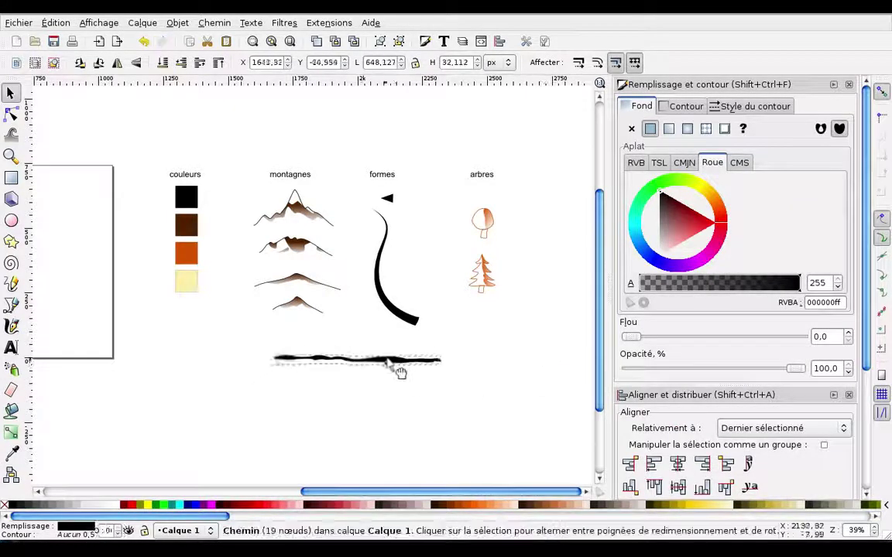
left_click(411, 385)
Draw small freehand ground shapes in a row below the long stroke.
left_click(10, 284)
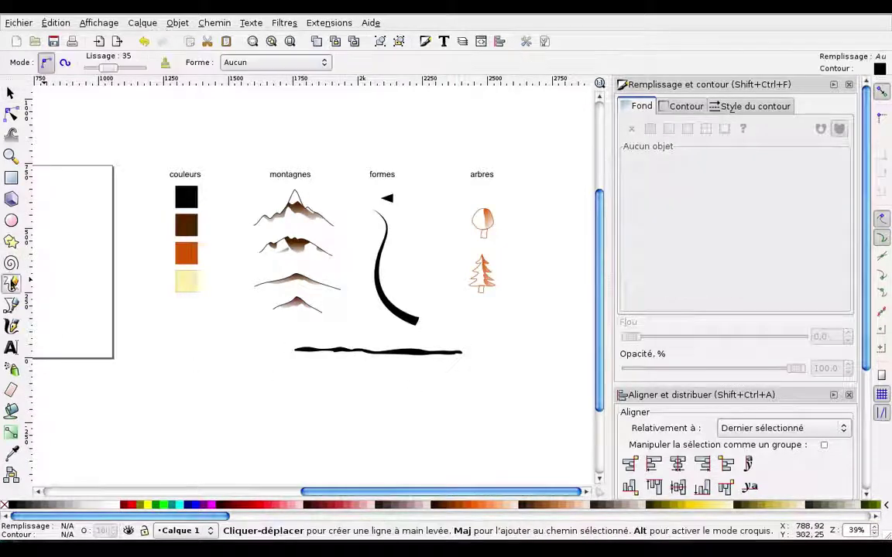
mouse_move(326, 375)
left_mouse_down()
mouse_move(285, 379)
mouse_move(342, 382)
mouse_move(329, 378)
left_mouse_up()
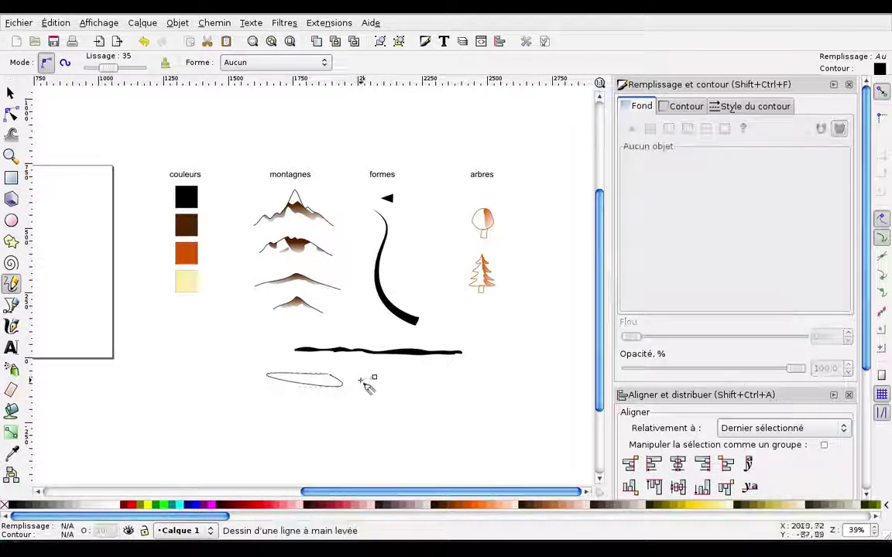
left_click_drag(391, 376, 376, 378)
mouse_move(508, 380)
left_mouse_down()
mouse_move(540, 389)
mouse_move(552, 381)
left_mouse_up()
Reshape the nodes of the second and leftmost ground shapes.
key("n")
left_click(390, 375)
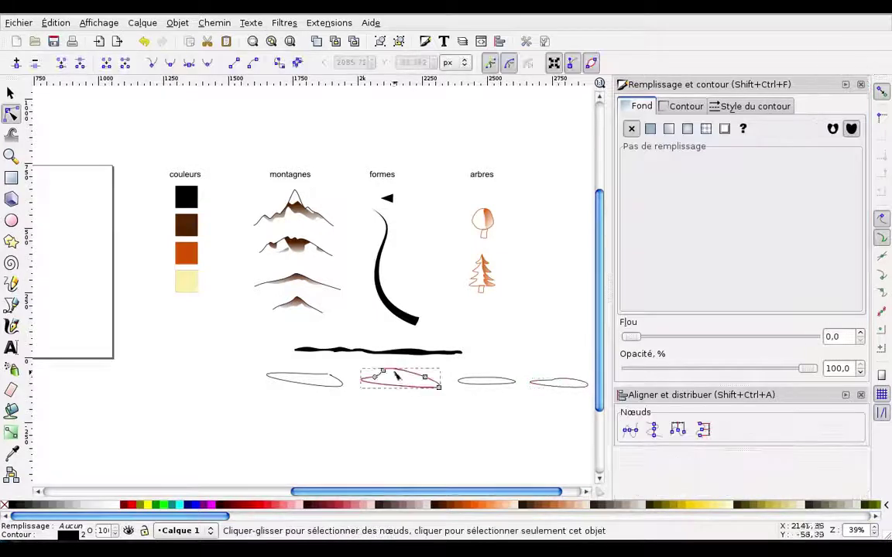
left_click_drag(385, 375, 402, 381)
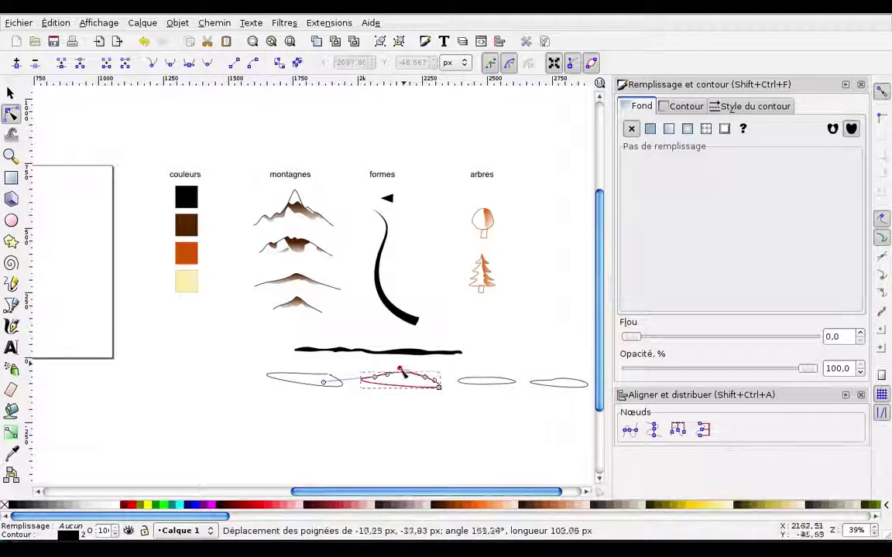
left_click(338, 379)
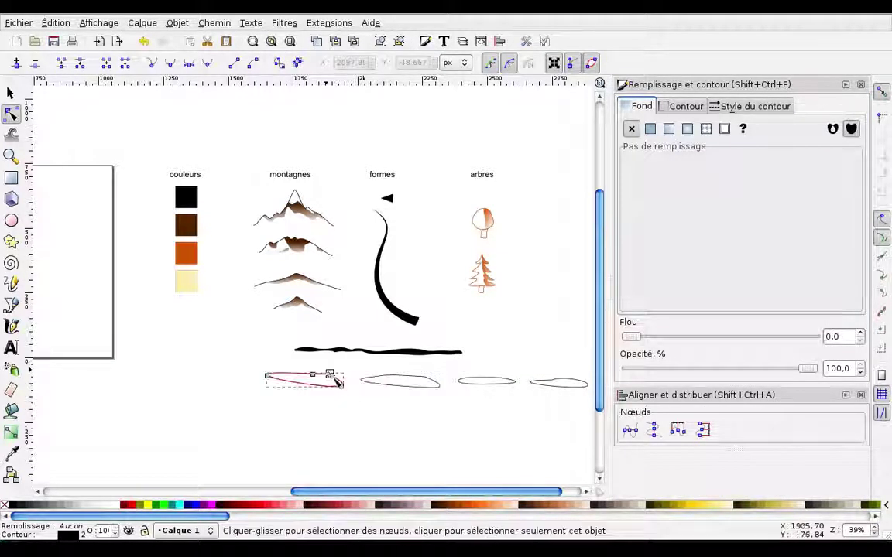
left_click(329, 377)
left_click(10, 92)
left_click(299, 363)
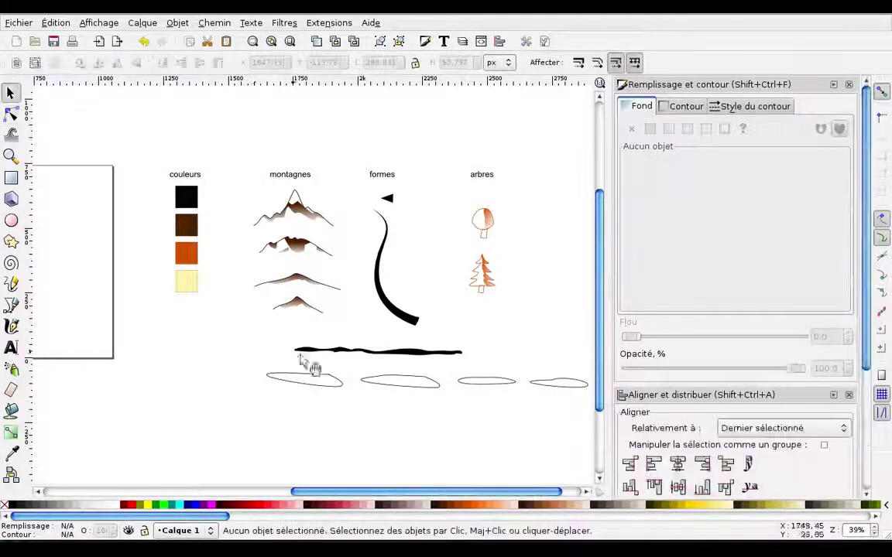
left_click(338, 379)
key("n")
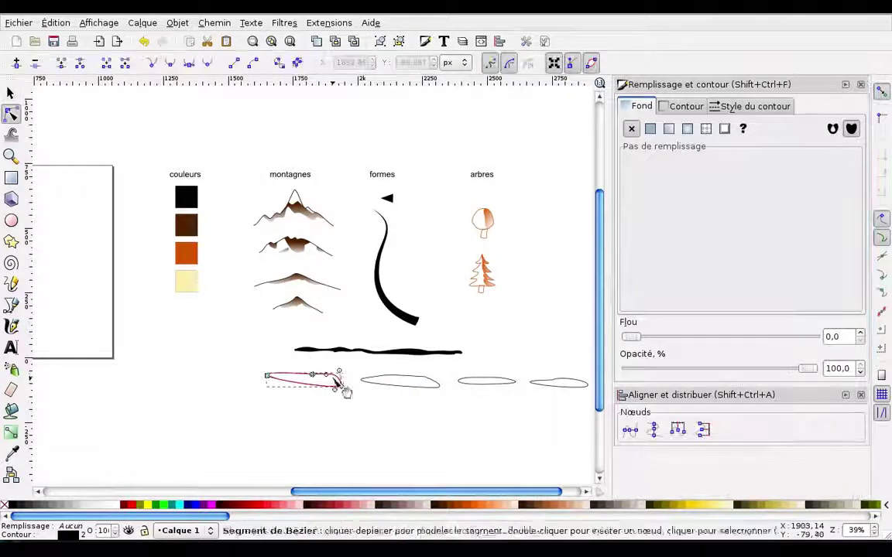
Fill all four shapes solid black and remove their outlines.
key("s")
left_click(401, 384, "shift")
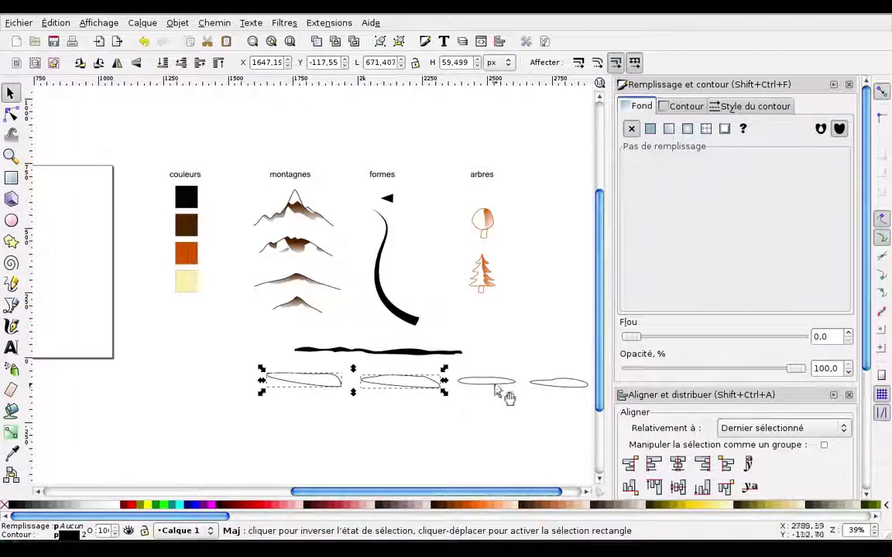
left_click(500, 381, "shift")
left_click(566, 383, "shift")
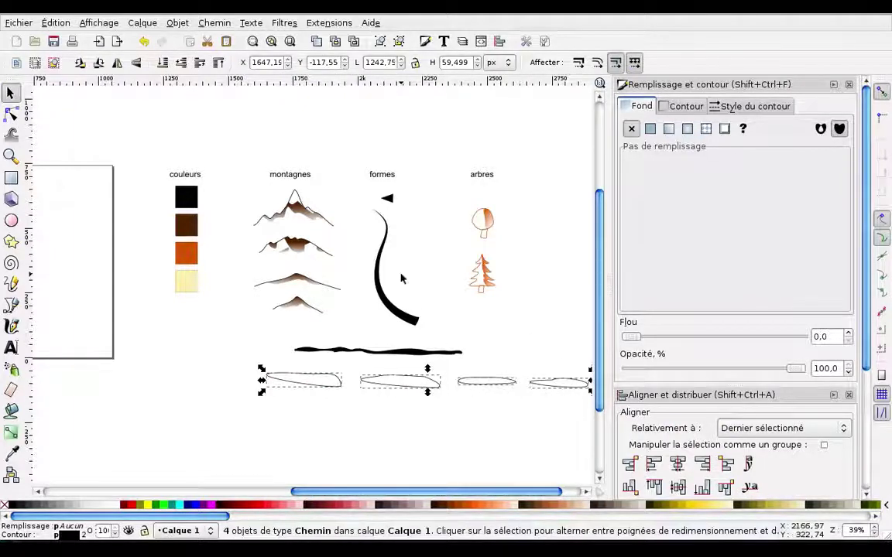
left_click(334, 387)
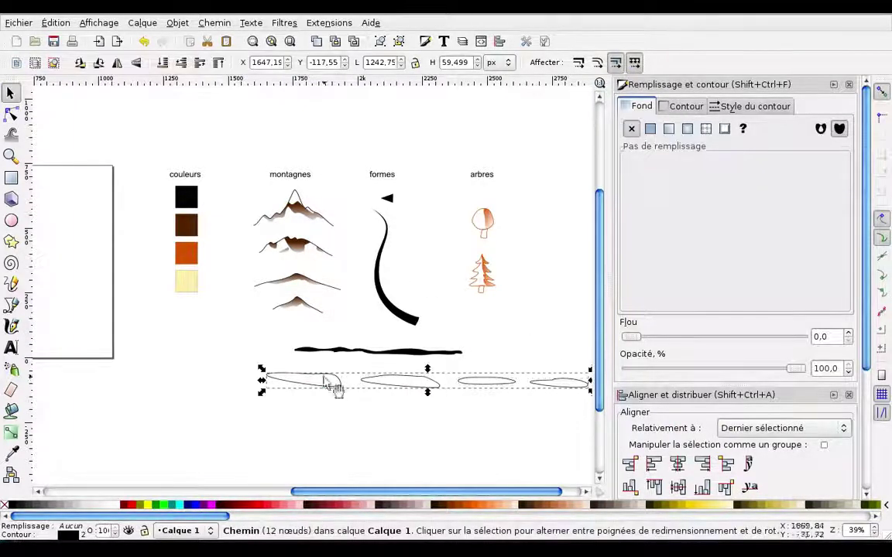
left_click(11, 505)
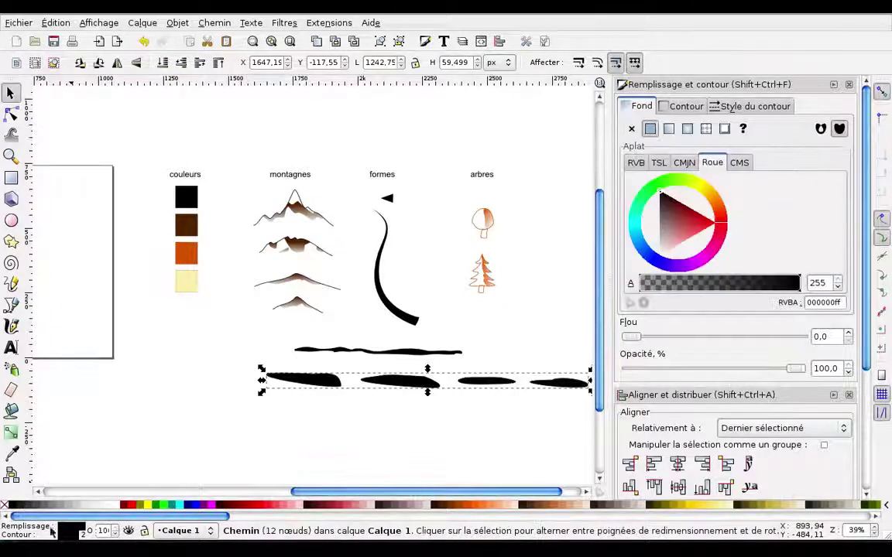
right_click(66, 535)
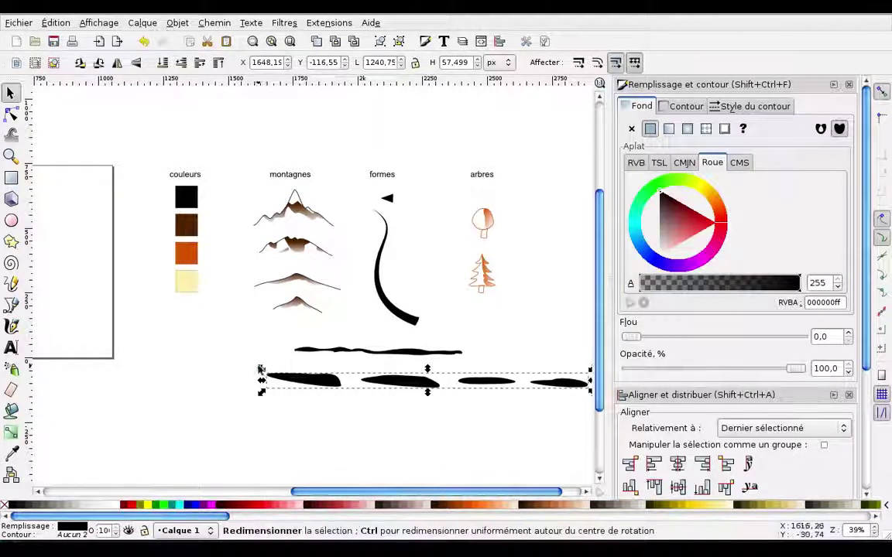
Shrink the row of shapes to about 55% and move it left under the stroke.
left_click_drag(261, 379, 279, 378)
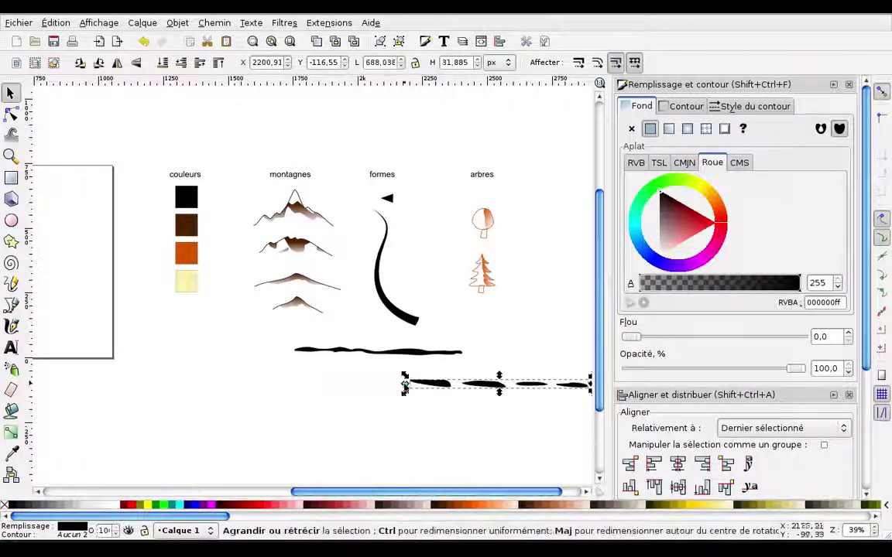
left_click_drag(423, 383, 336, 383)
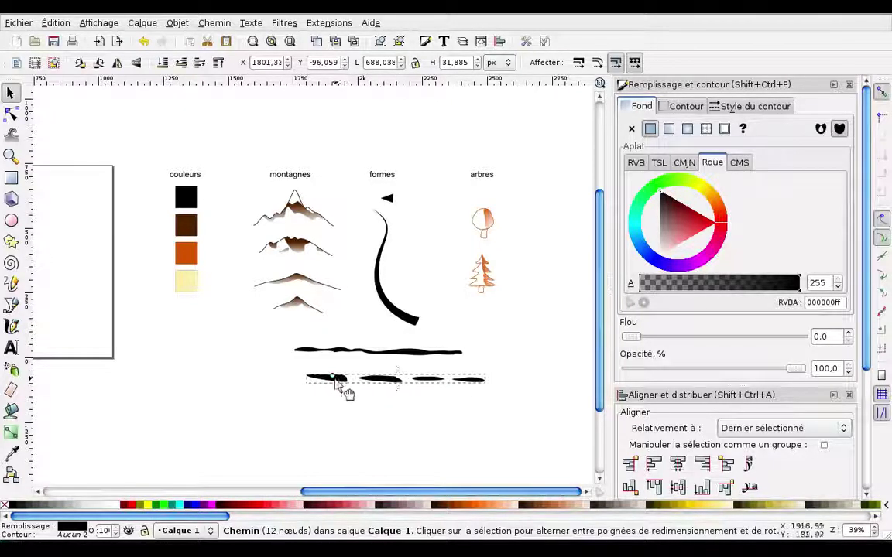
left_click(414, 370)
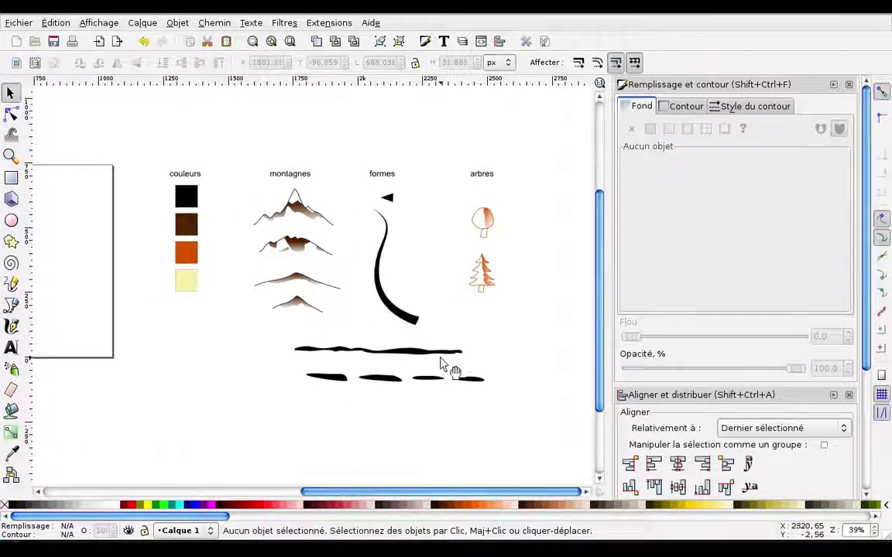